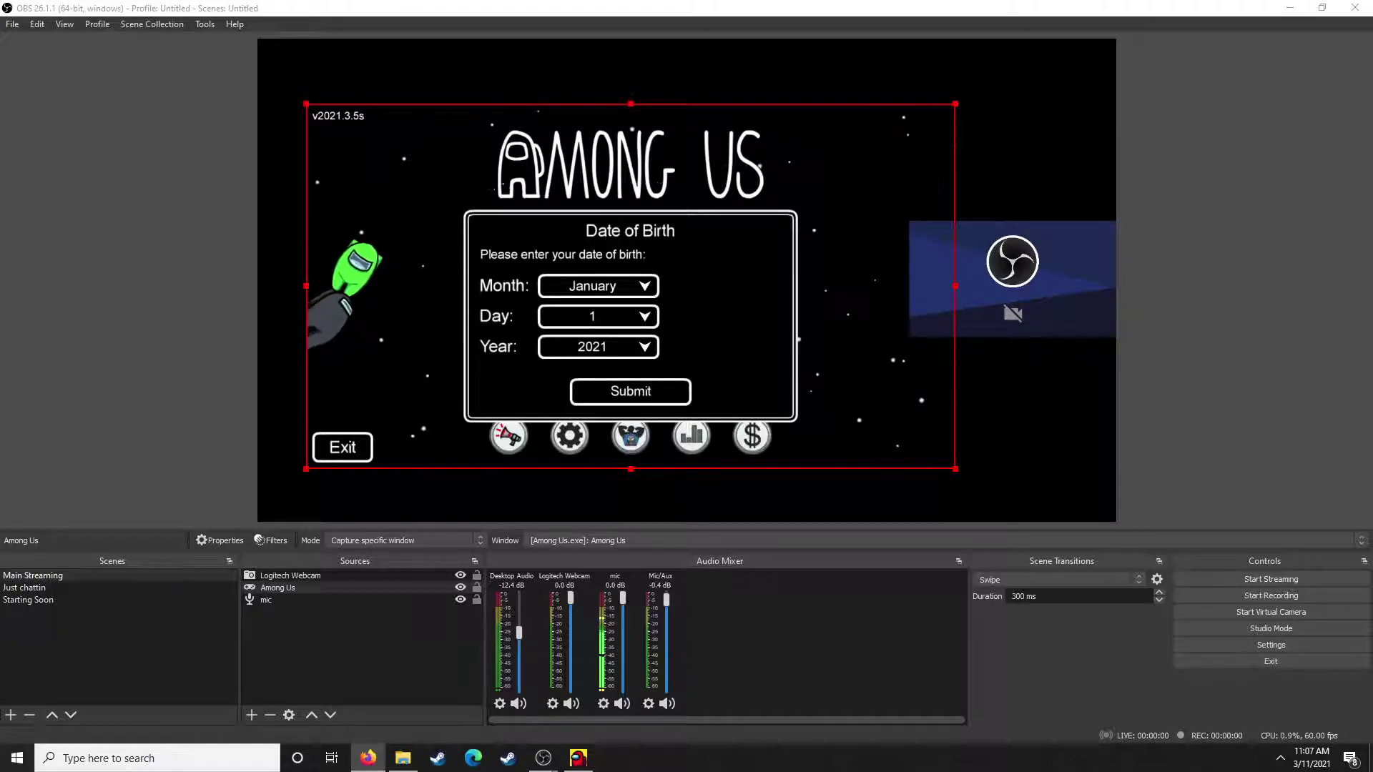
Add a new Color Source named "frame 1" to the Main Streaming scene.
right_click(332, 636)
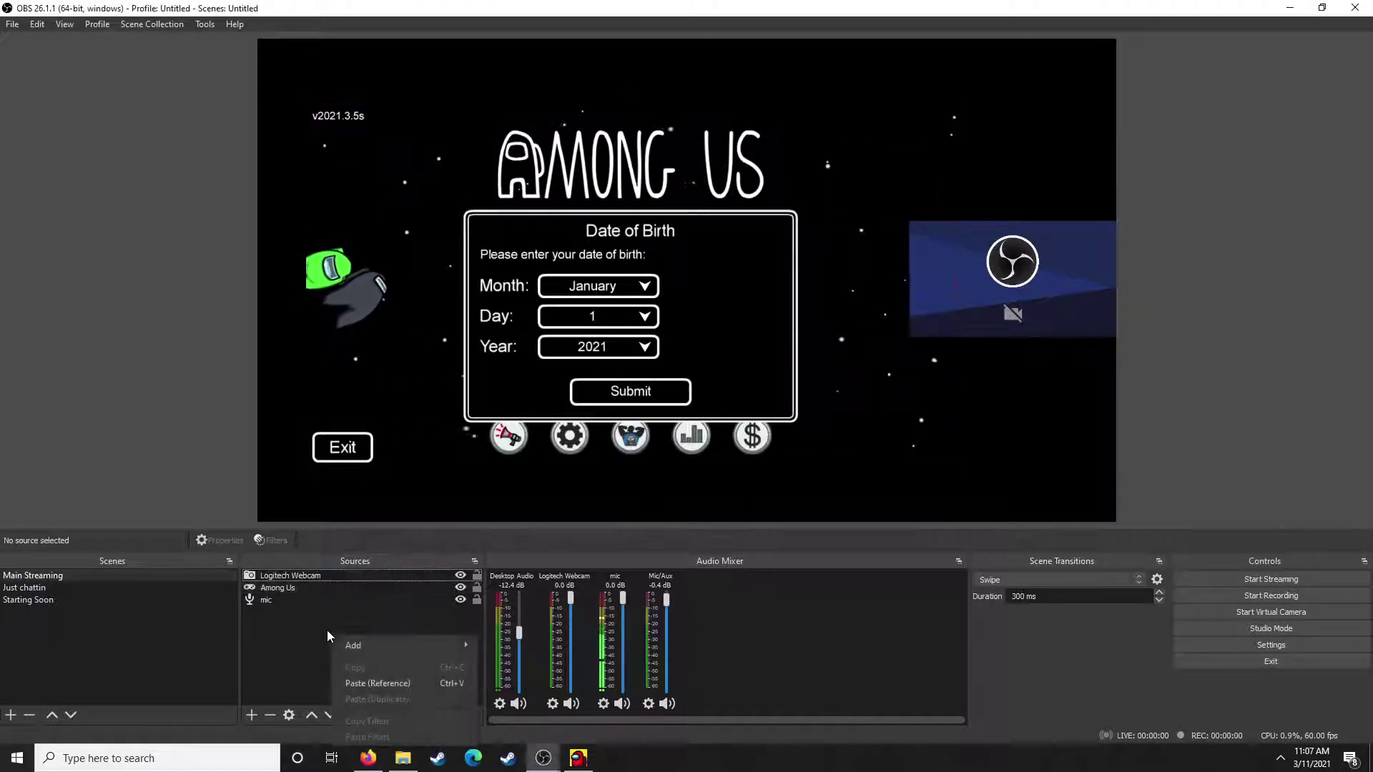
mouse_move(372, 646)
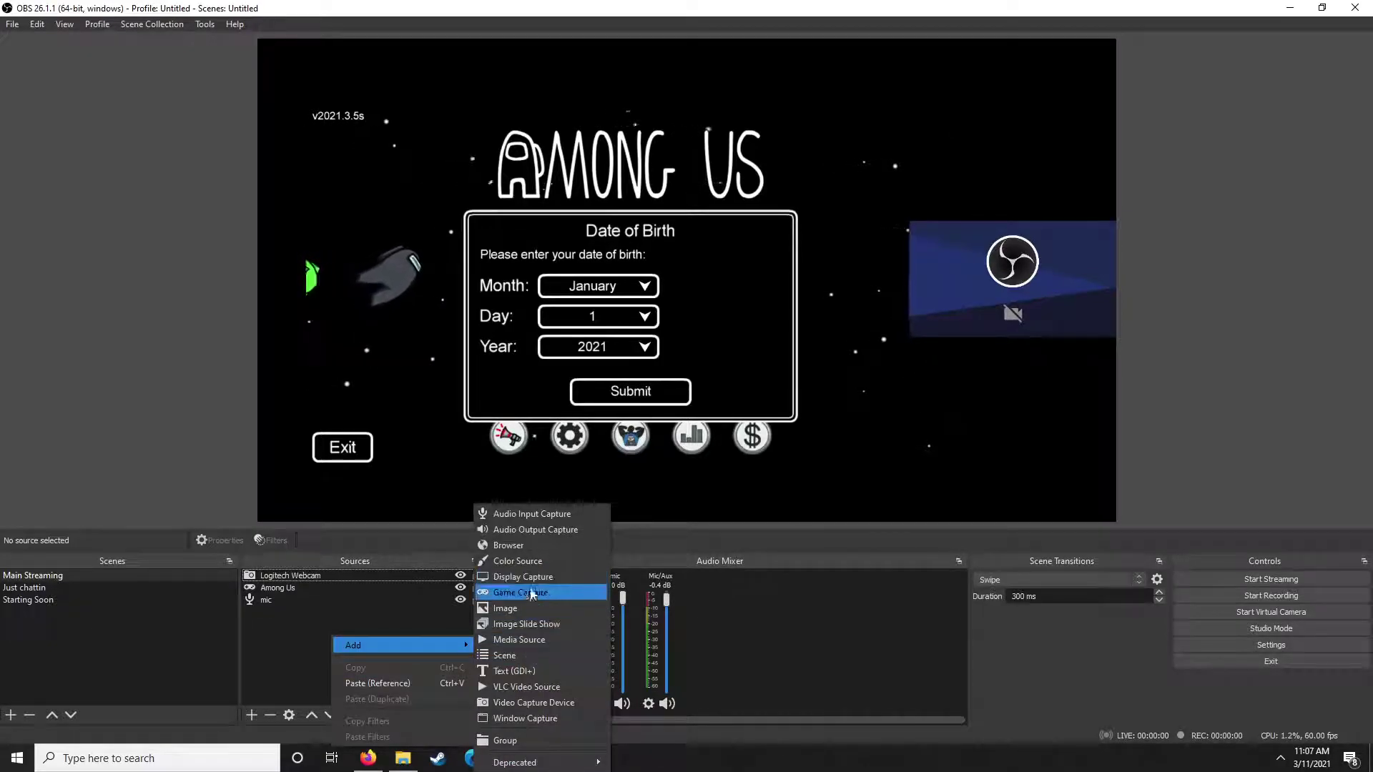
click(537, 562)
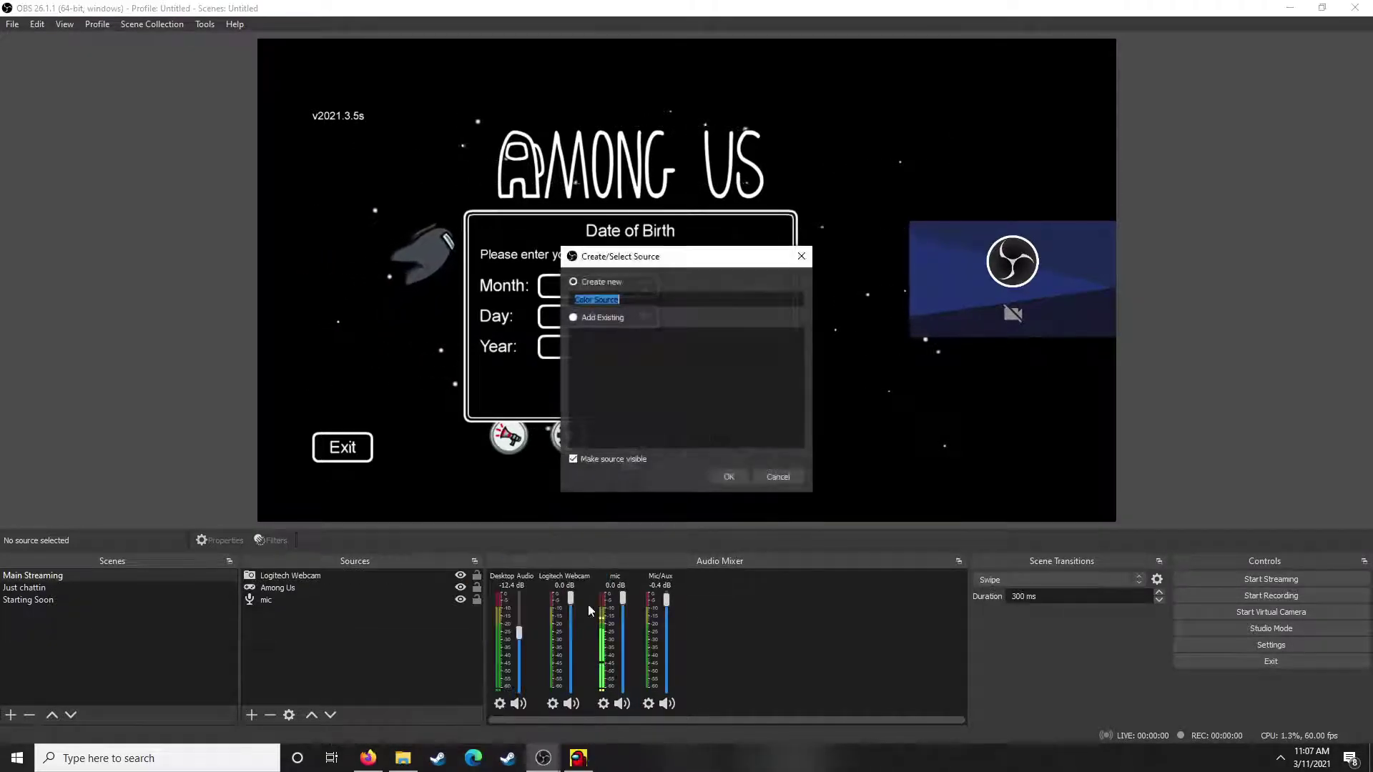
text(frame 1)
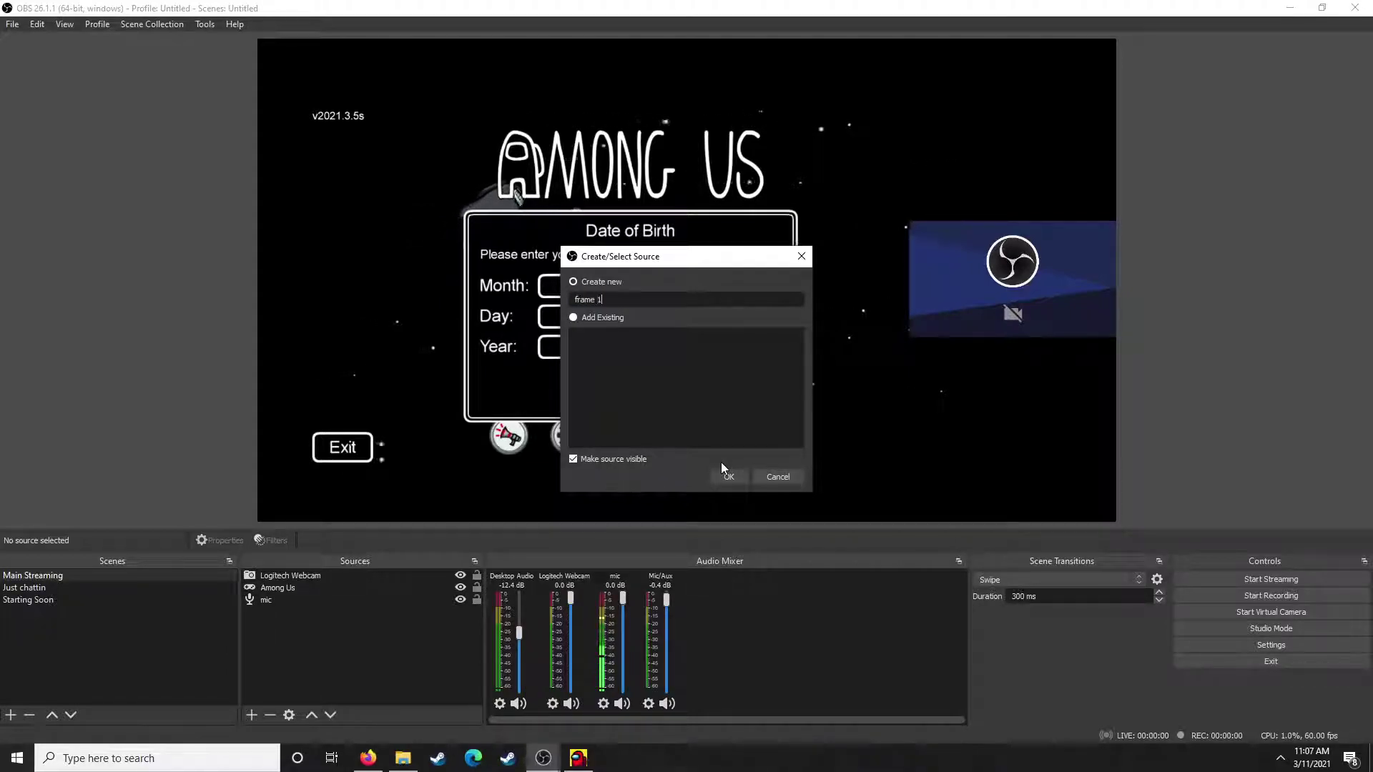
click(724, 473)
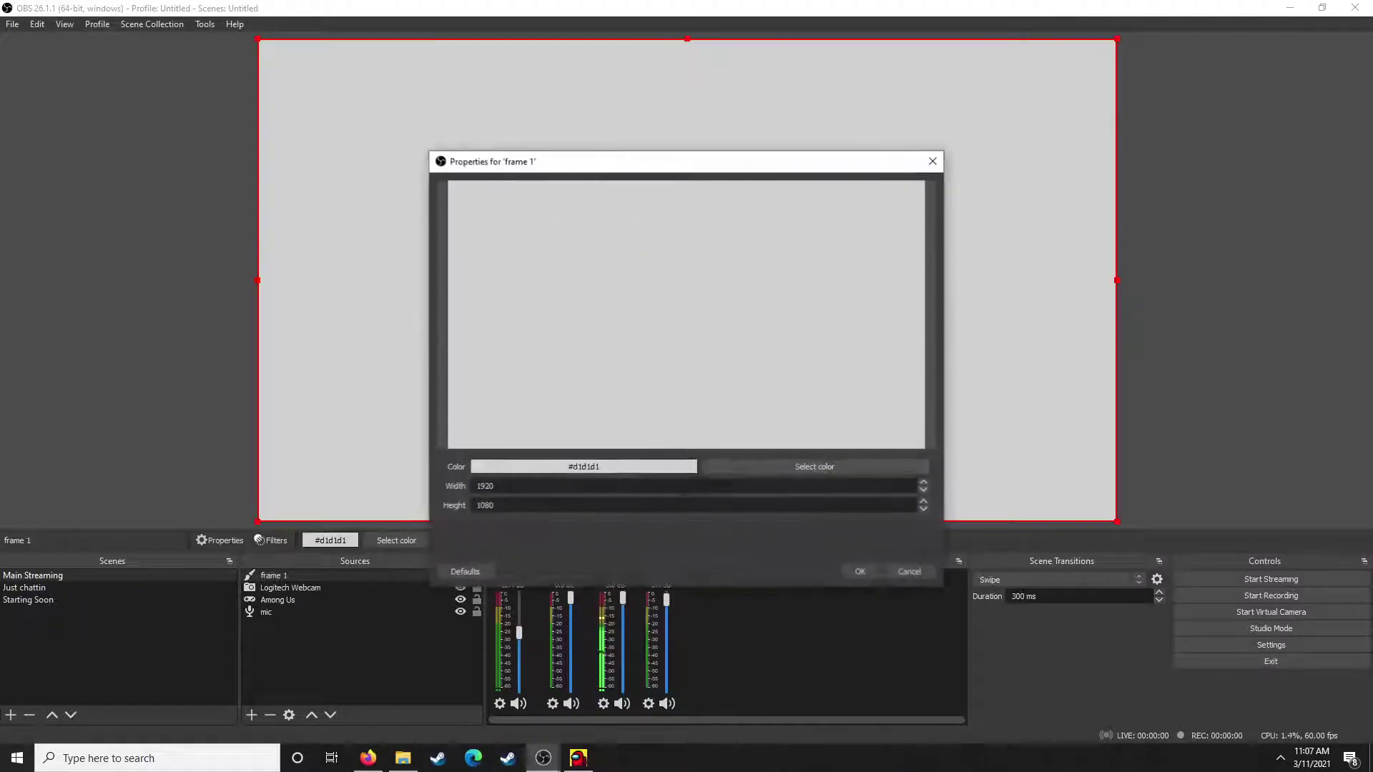
Set the frame 1 color to purple #9e4dd1 and move it below all other sources in the stacking order.
click(785, 469)
click(713, 306)
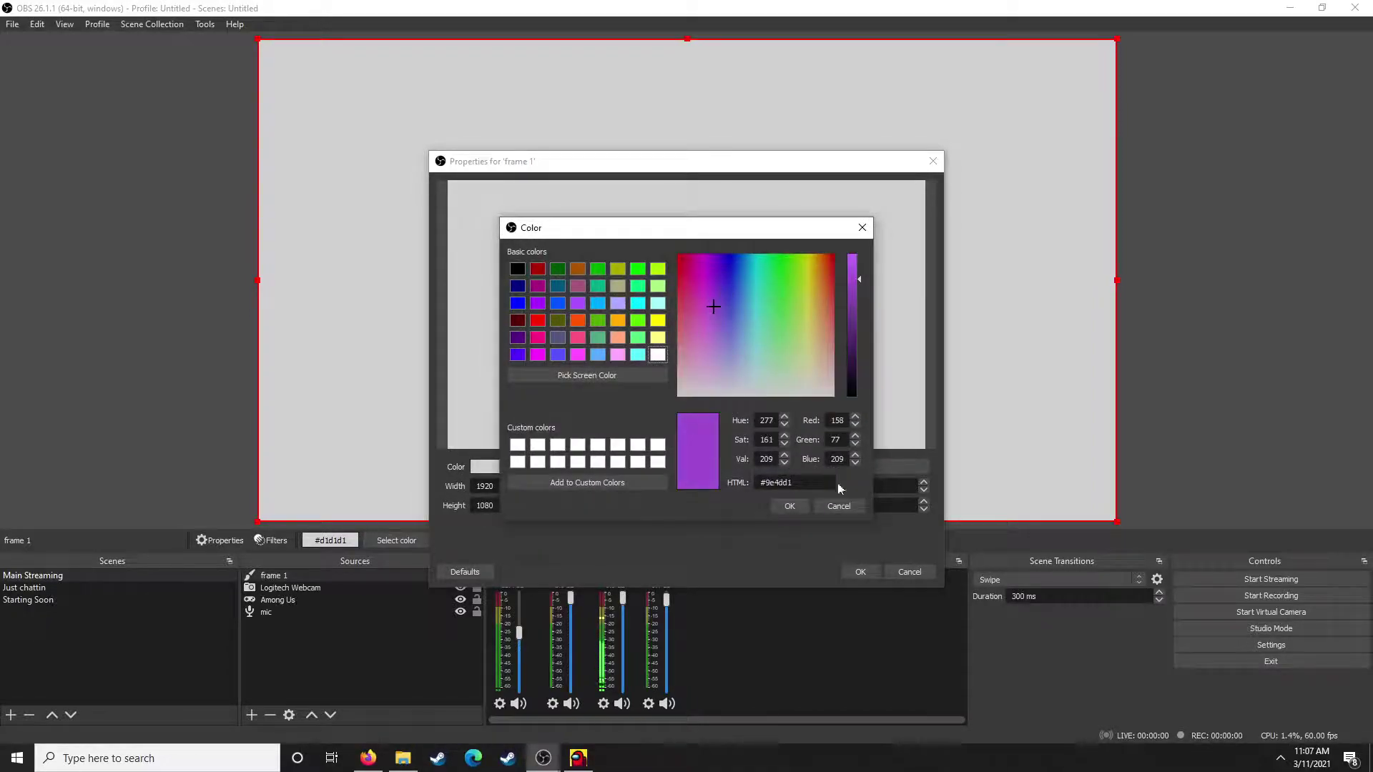
click(793, 508)
click(860, 573)
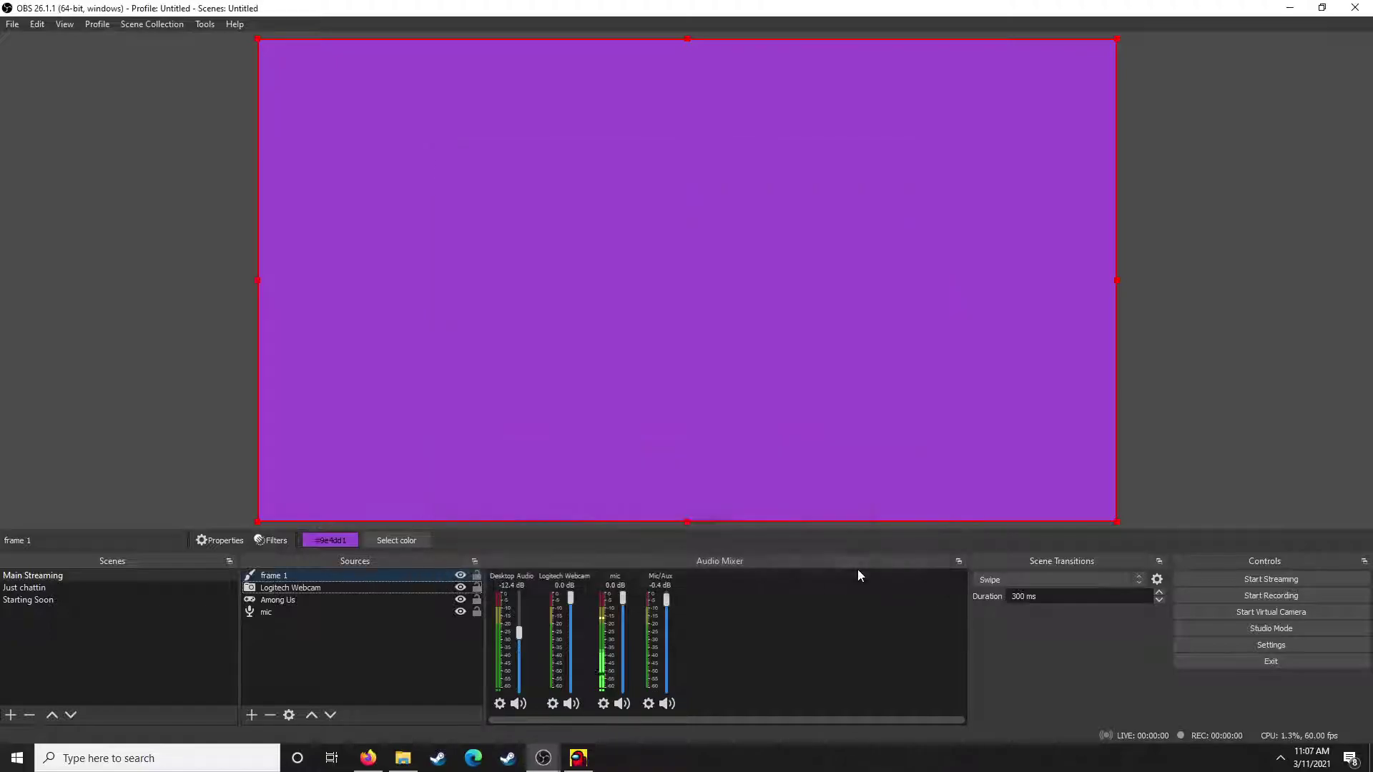
drag(292, 584, 289, 612)
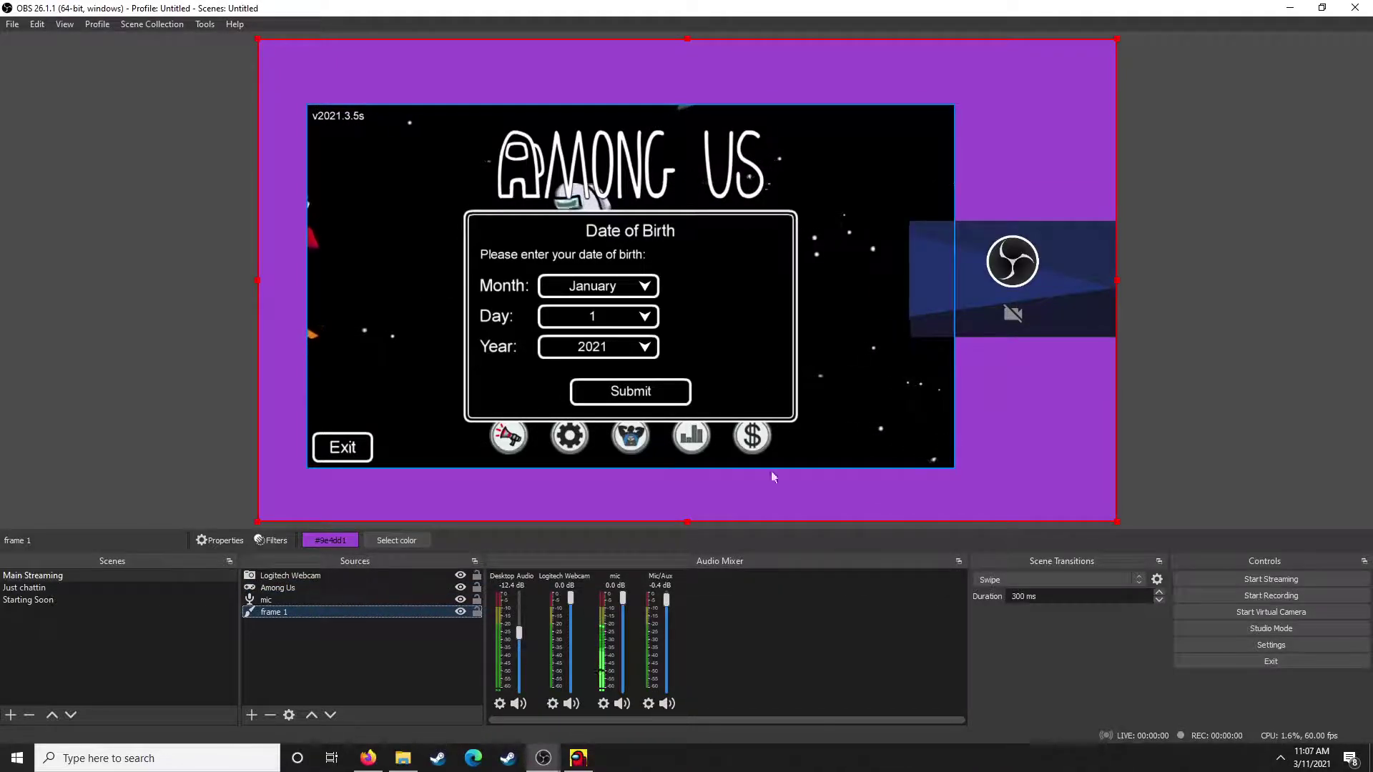
Remove the "frame 1" color source from the scene.
right_click(294, 611)
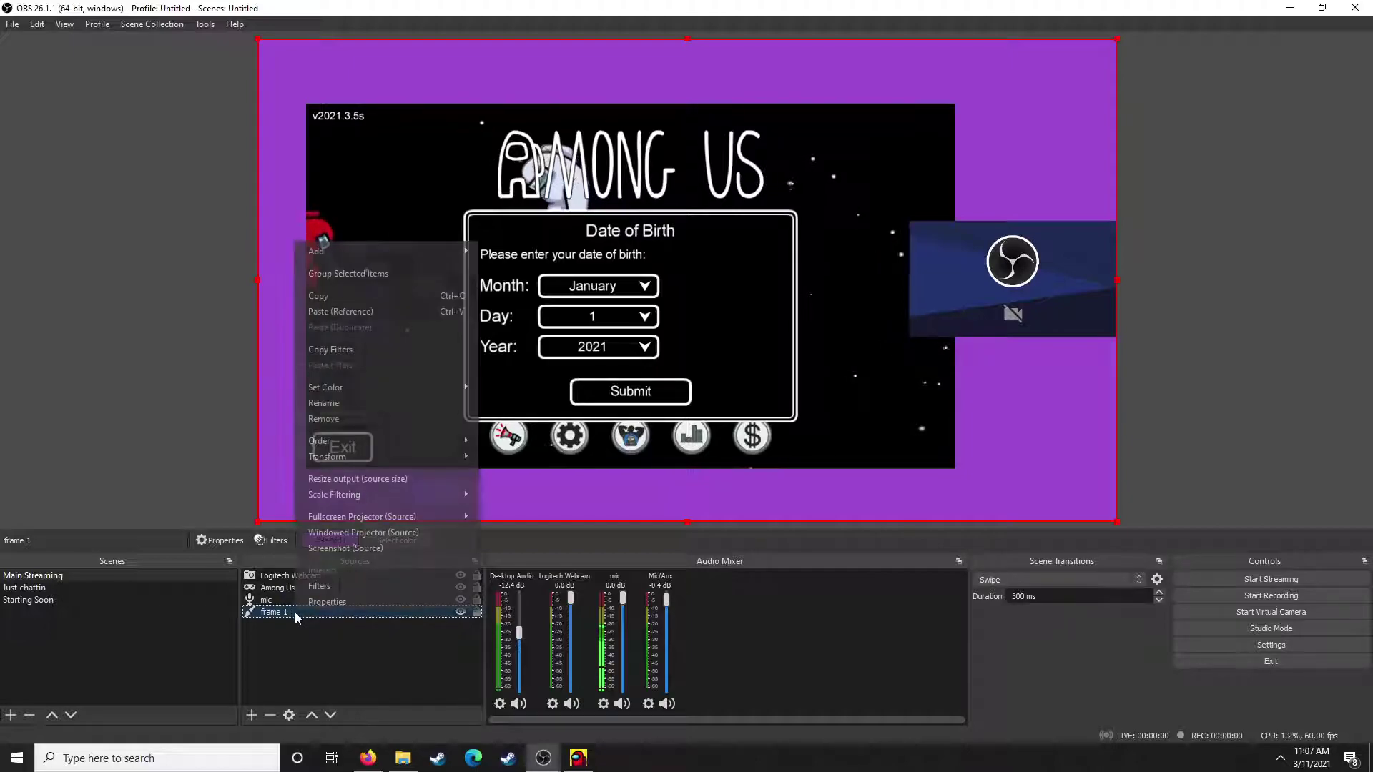
click(326, 418)
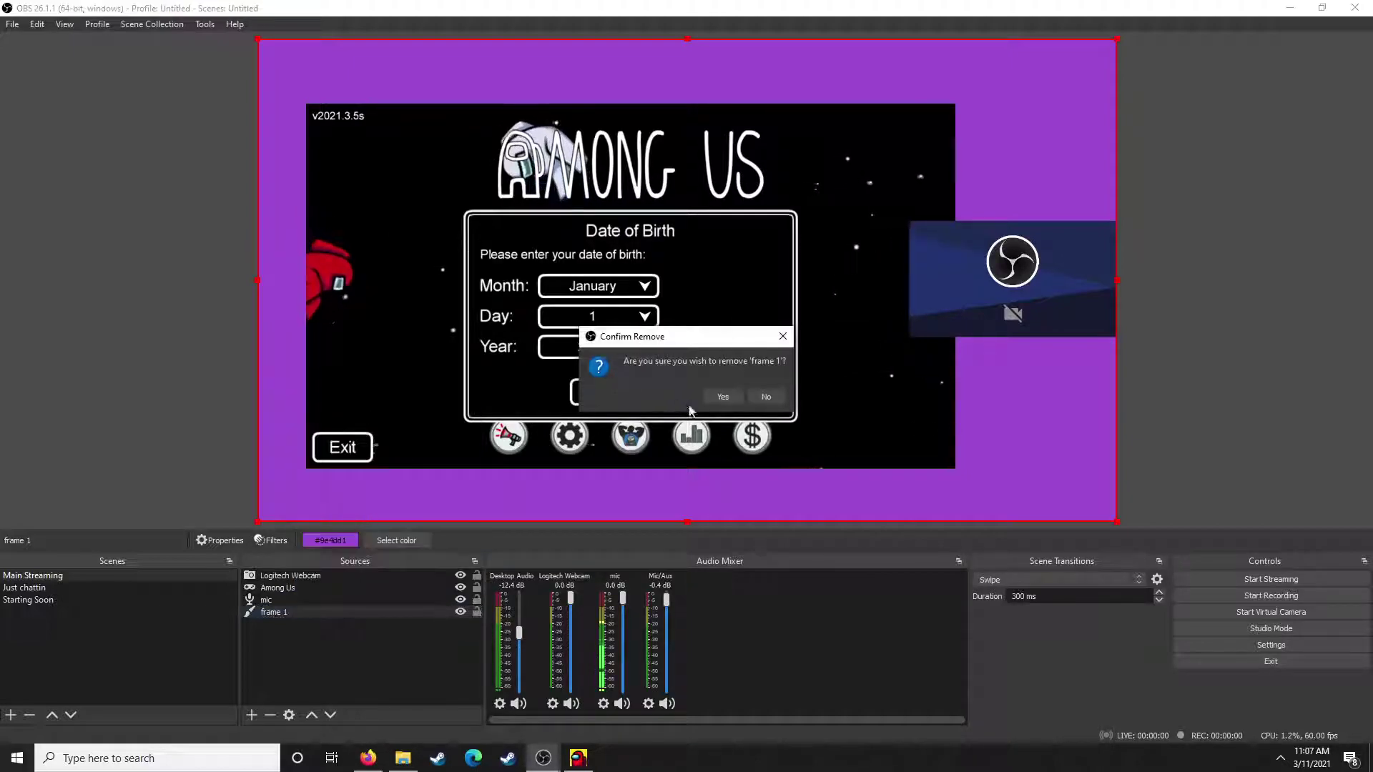
click(722, 396)
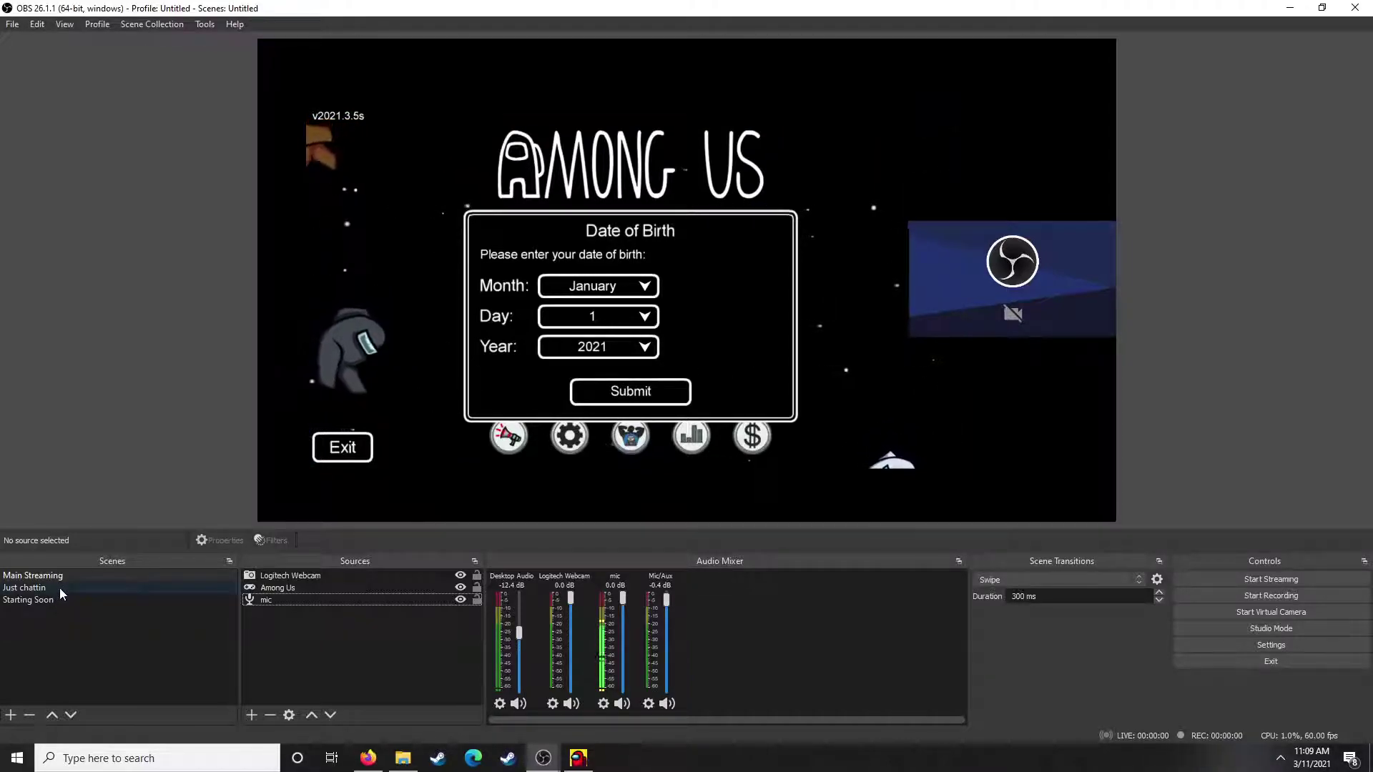
Add a new Image source named "background streaming frame" to the Main Streaming scene.
click(85, 576)
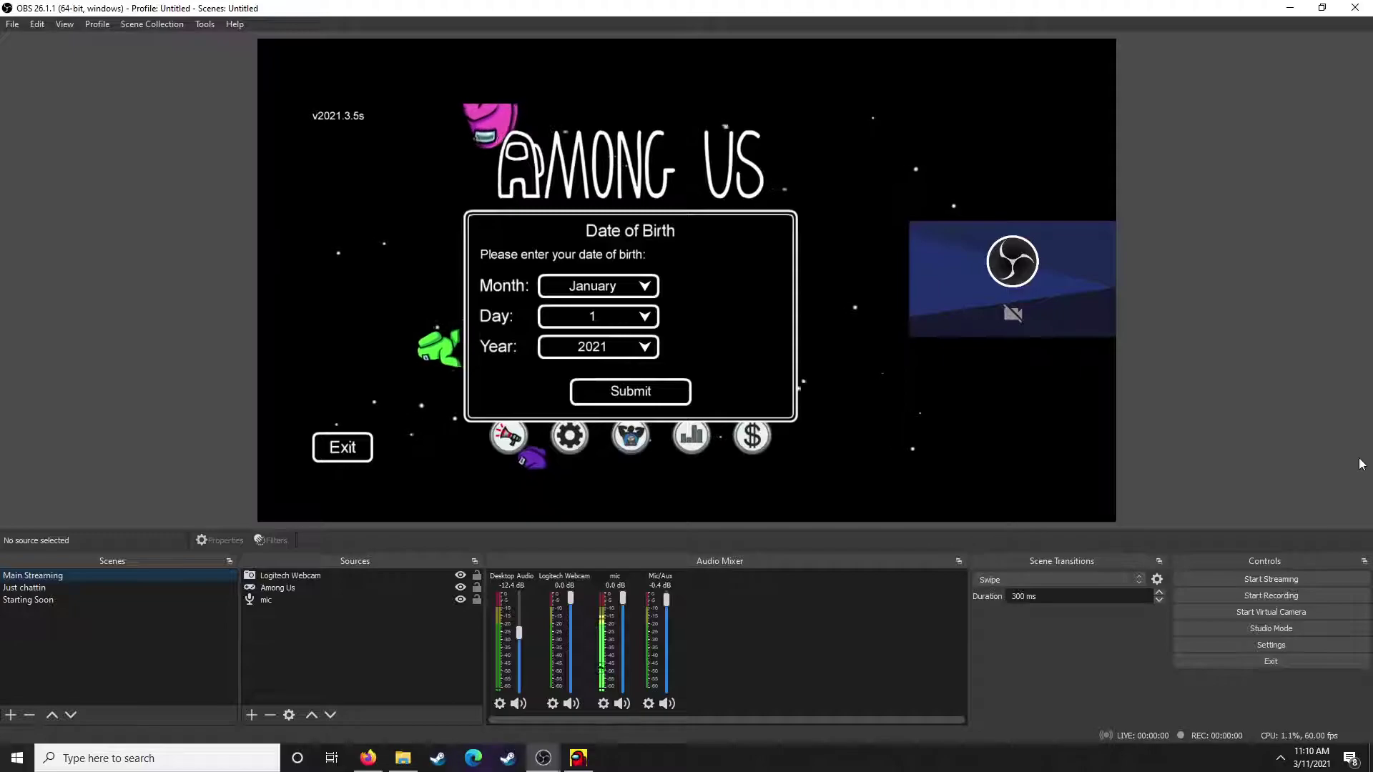
right_click(298, 625)
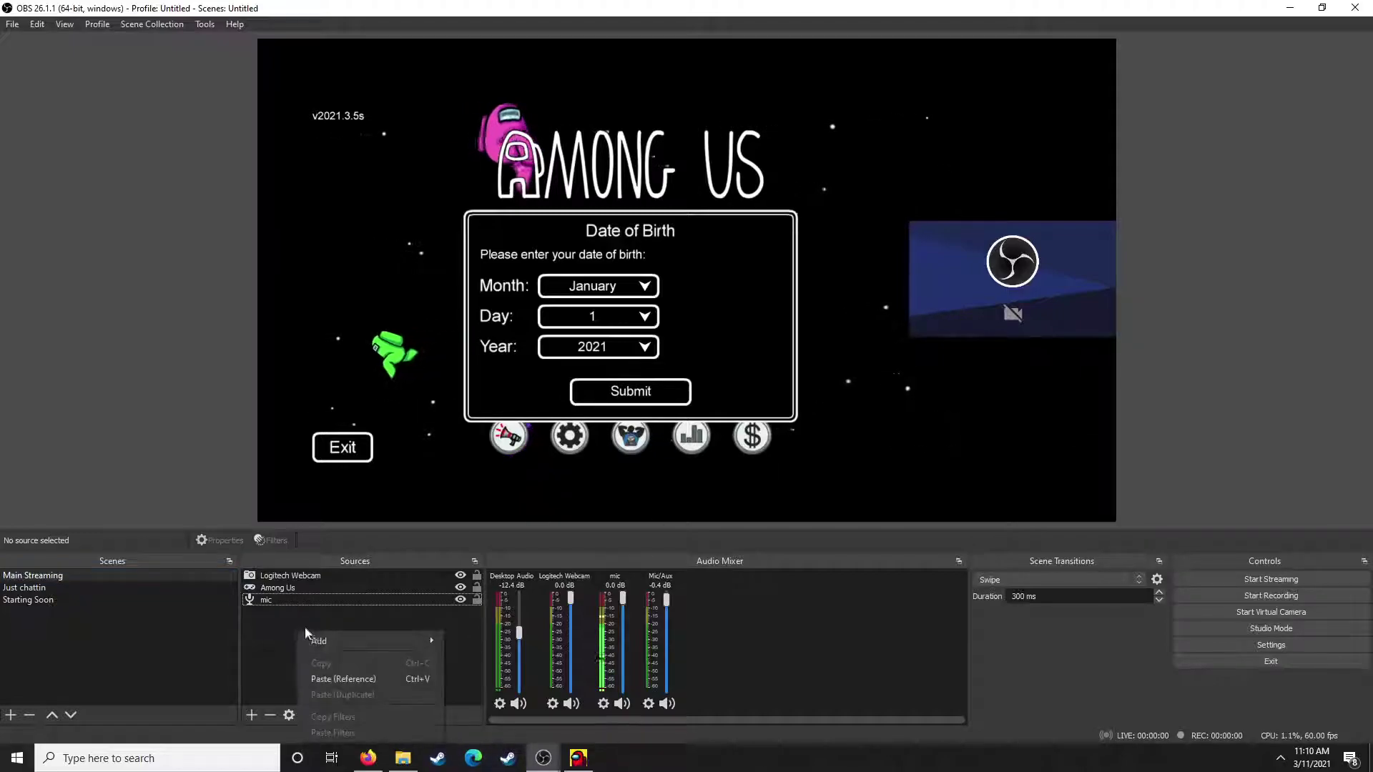
mouse_move(316, 638)
click(487, 609)
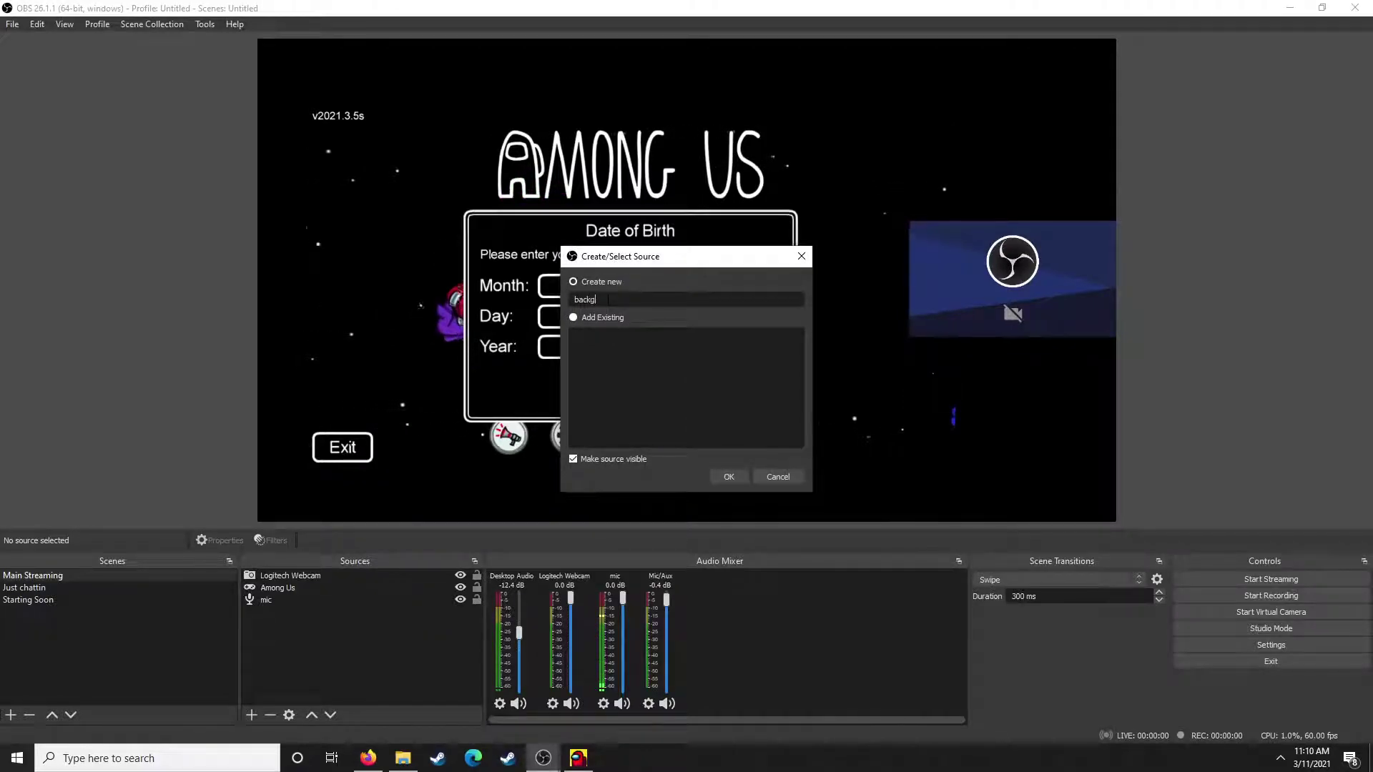
text(background str)
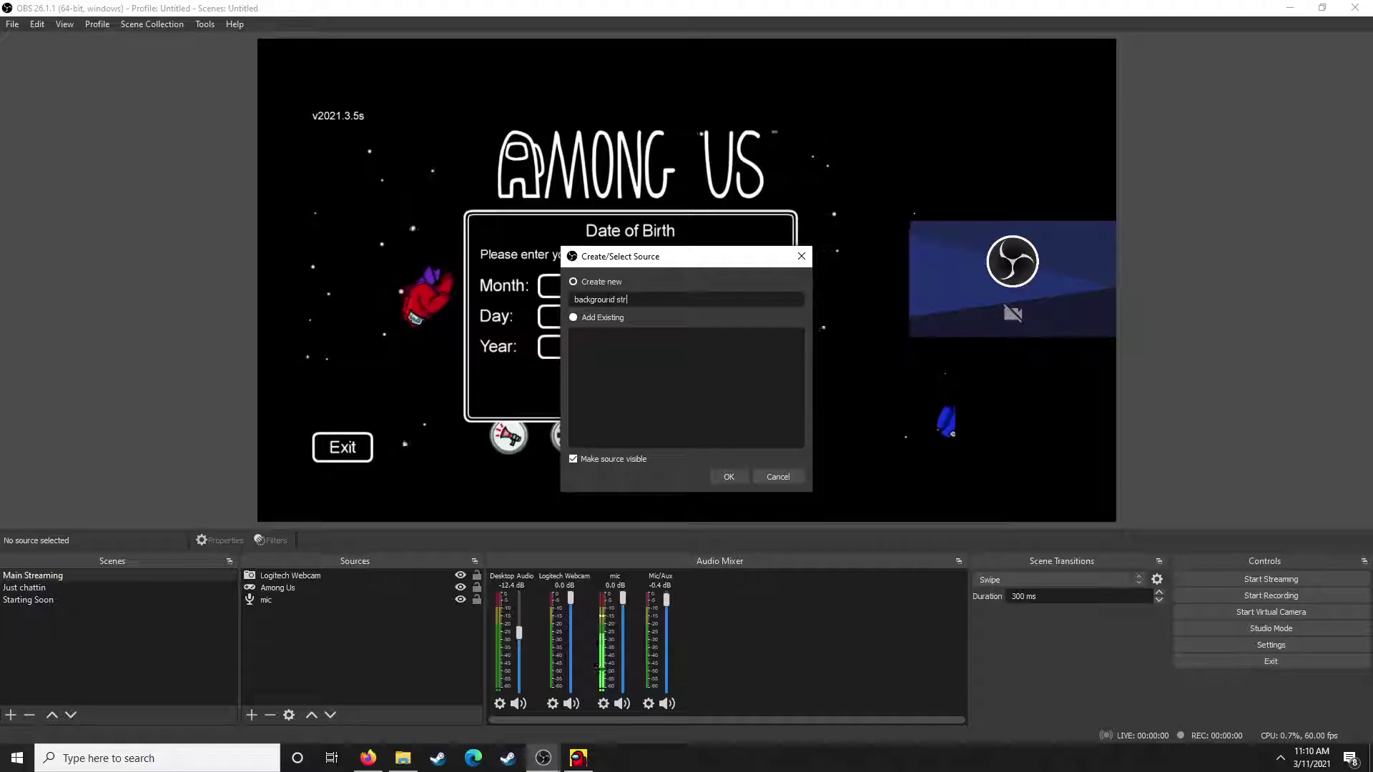
text(eaming frame)
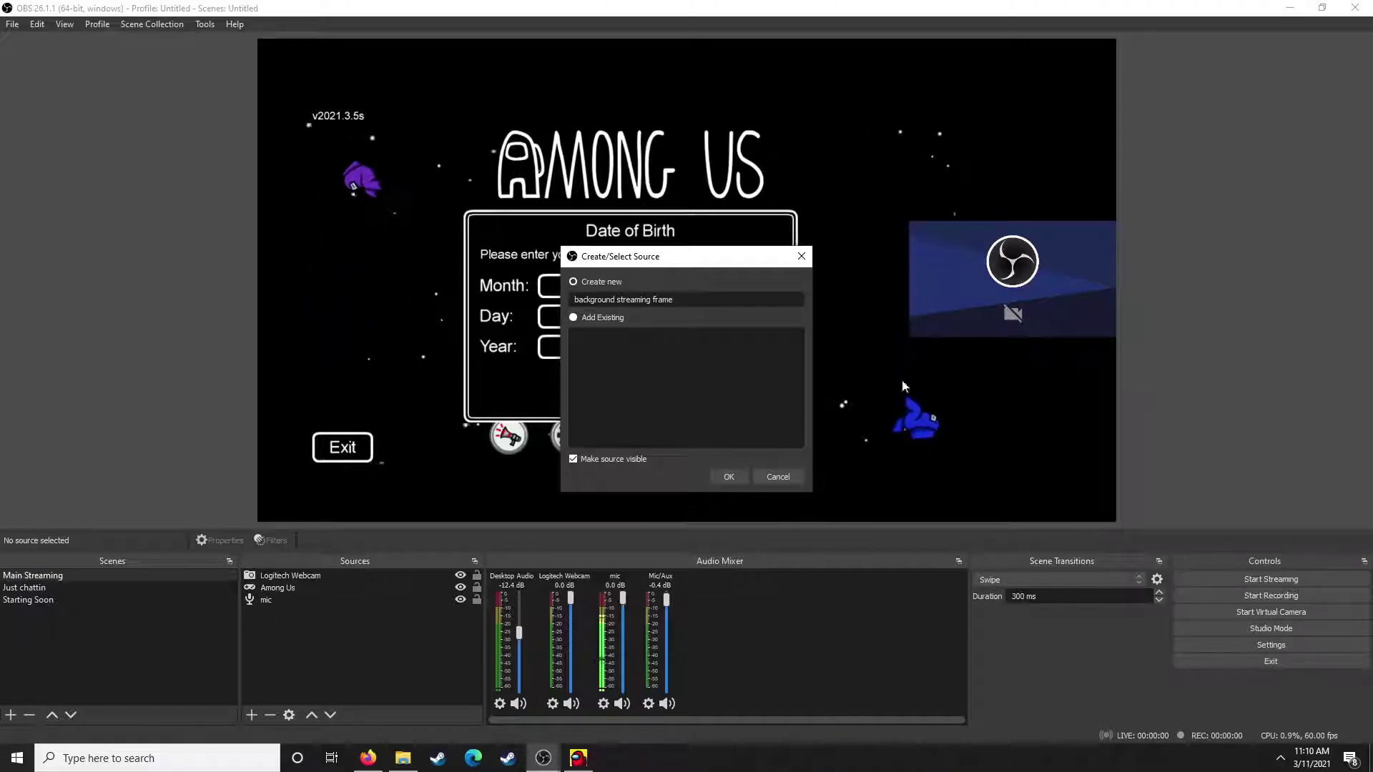
click(736, 477)
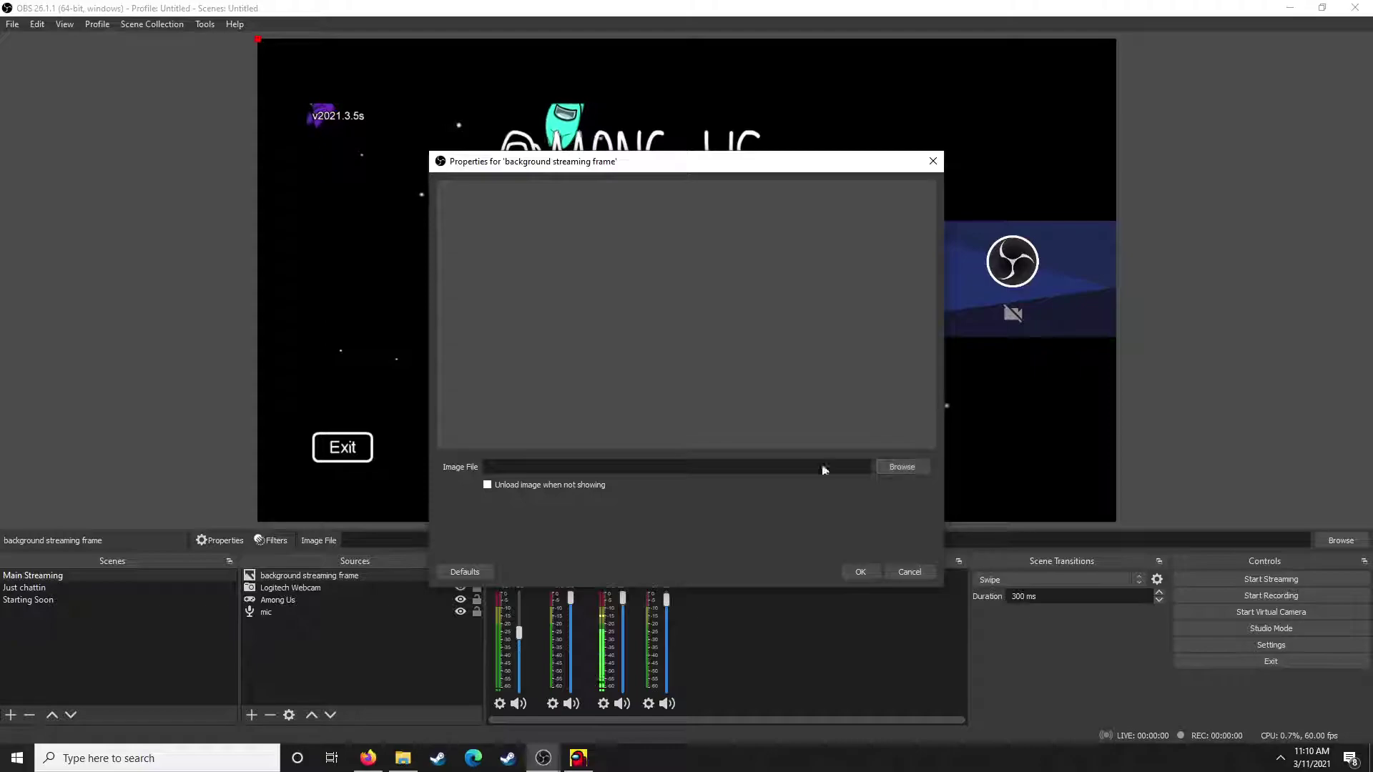
Load CameraOverlay-1920x1080.png from the Overlays folder as the image for the background streaming frame.
click(887, 466)
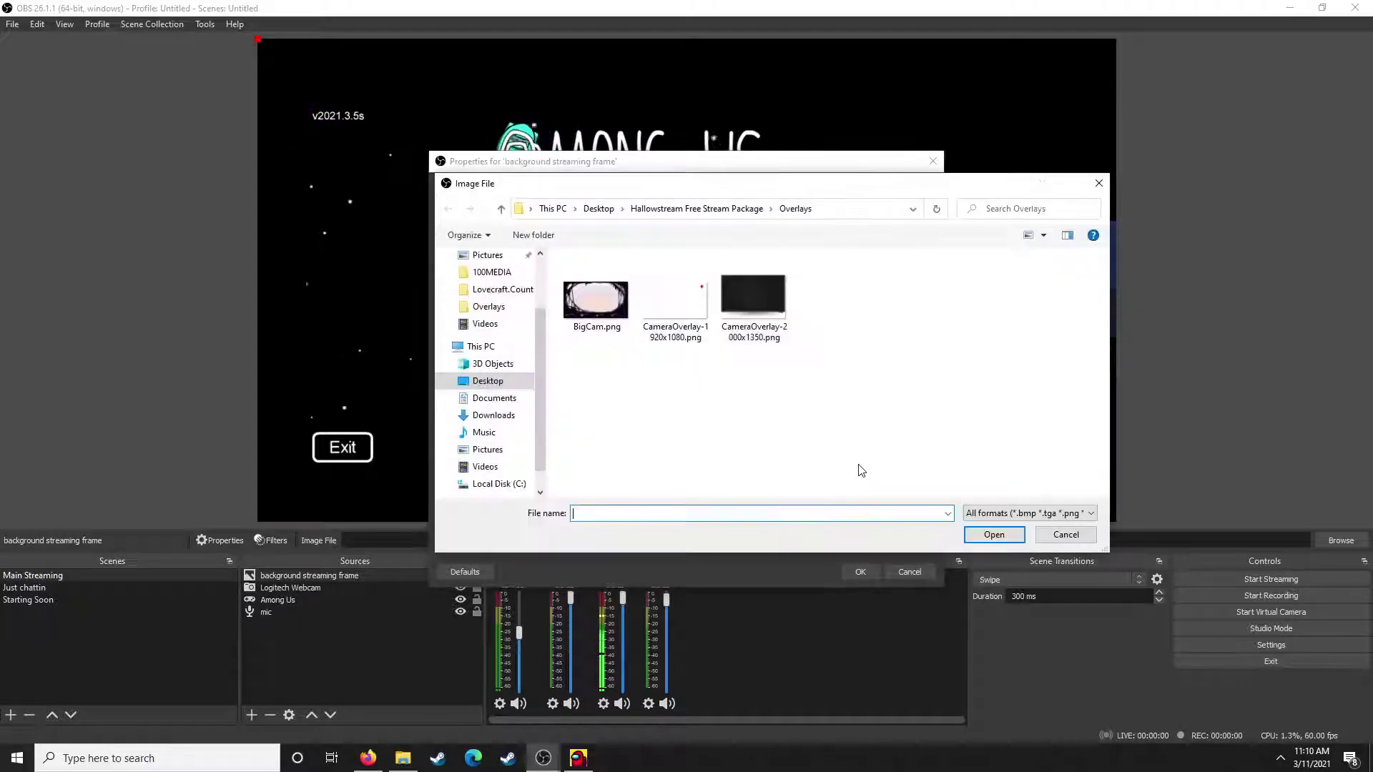
click(597, 322)
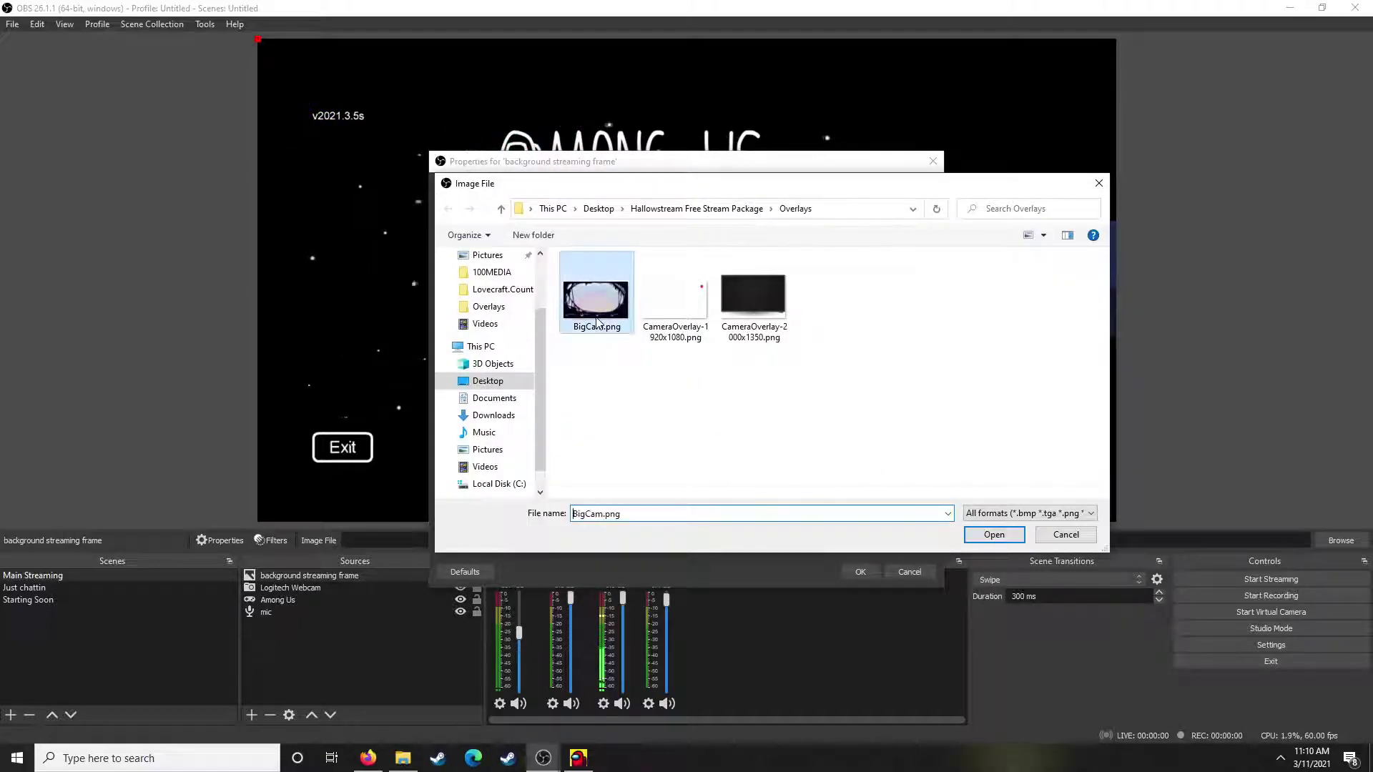
click(676, 304)
double_click(685, 307)
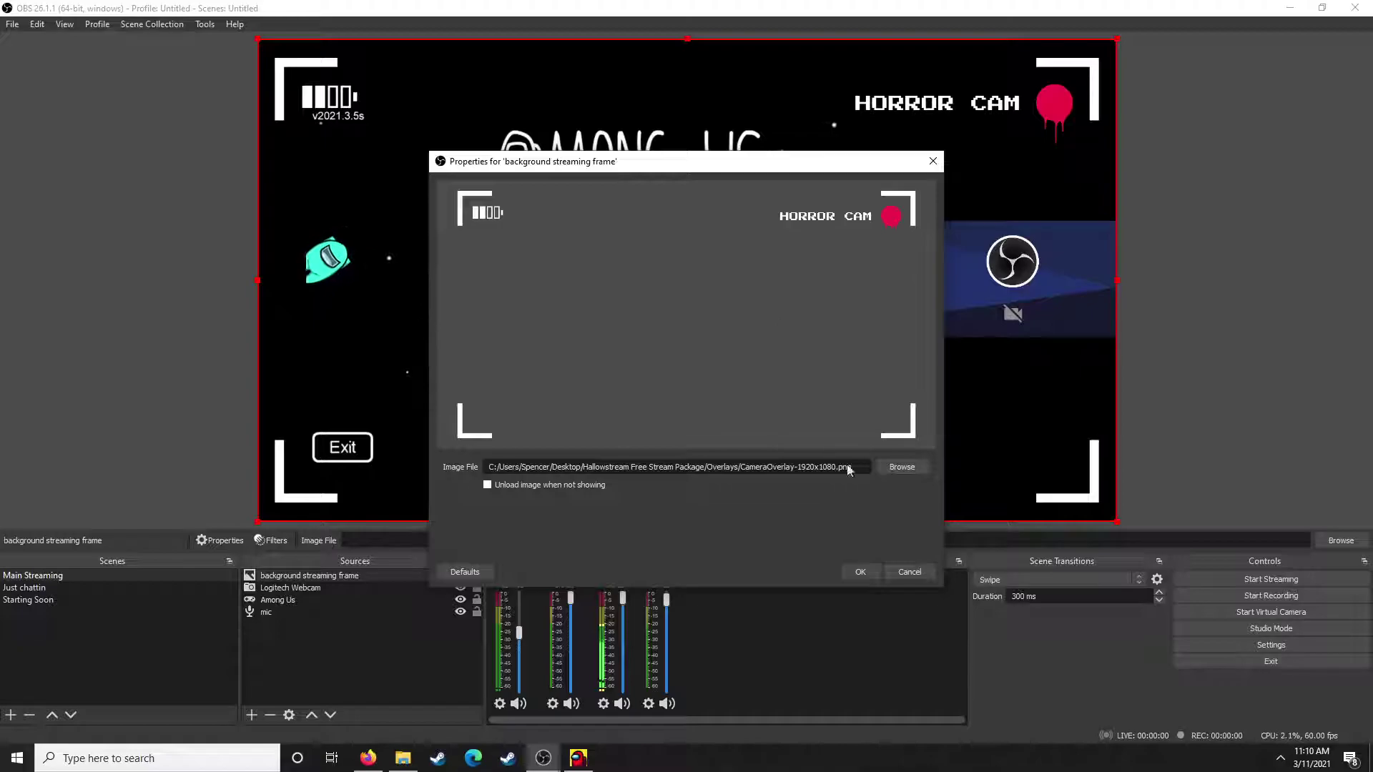
click(862, 569)
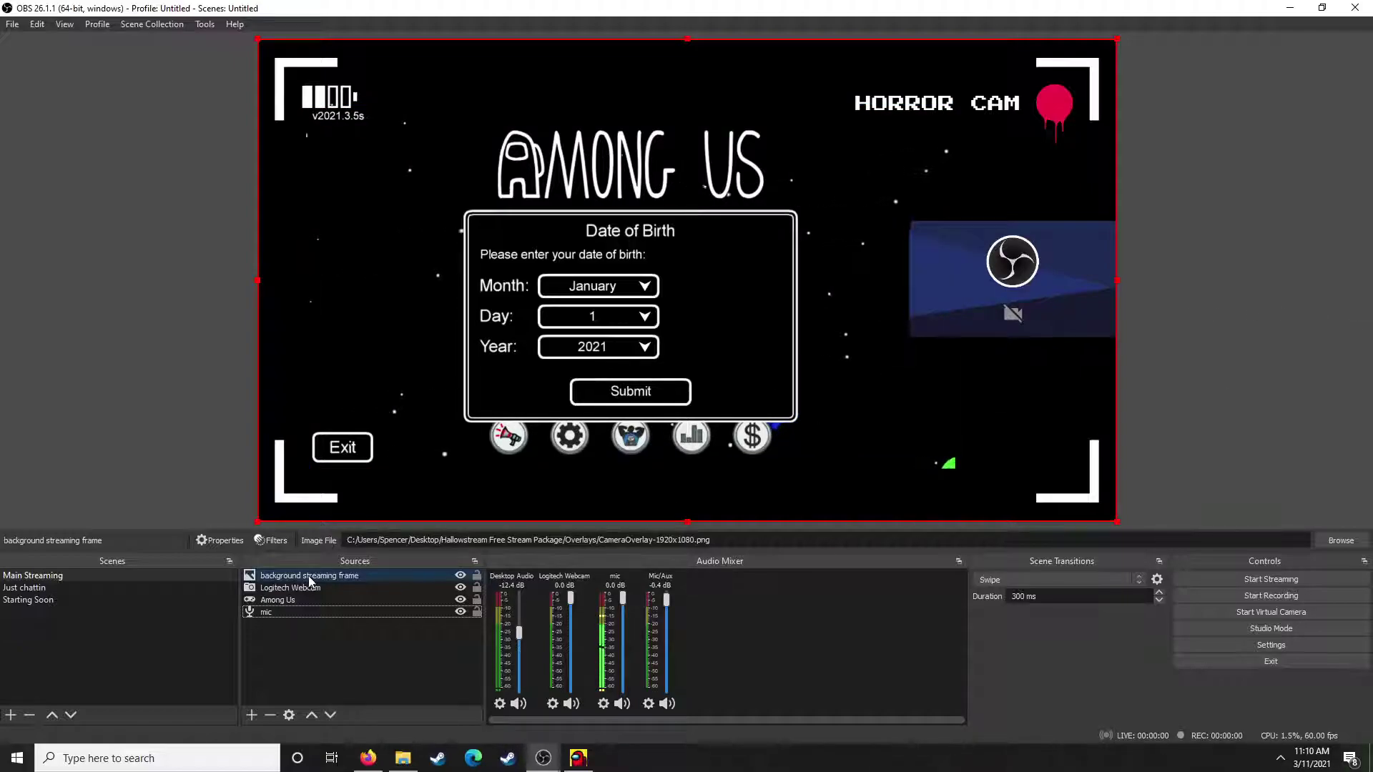
Order the background streaming frame below the Among Us source and shift the game capture slightly down inside the frame.
drag(308, 577, 303, 603)
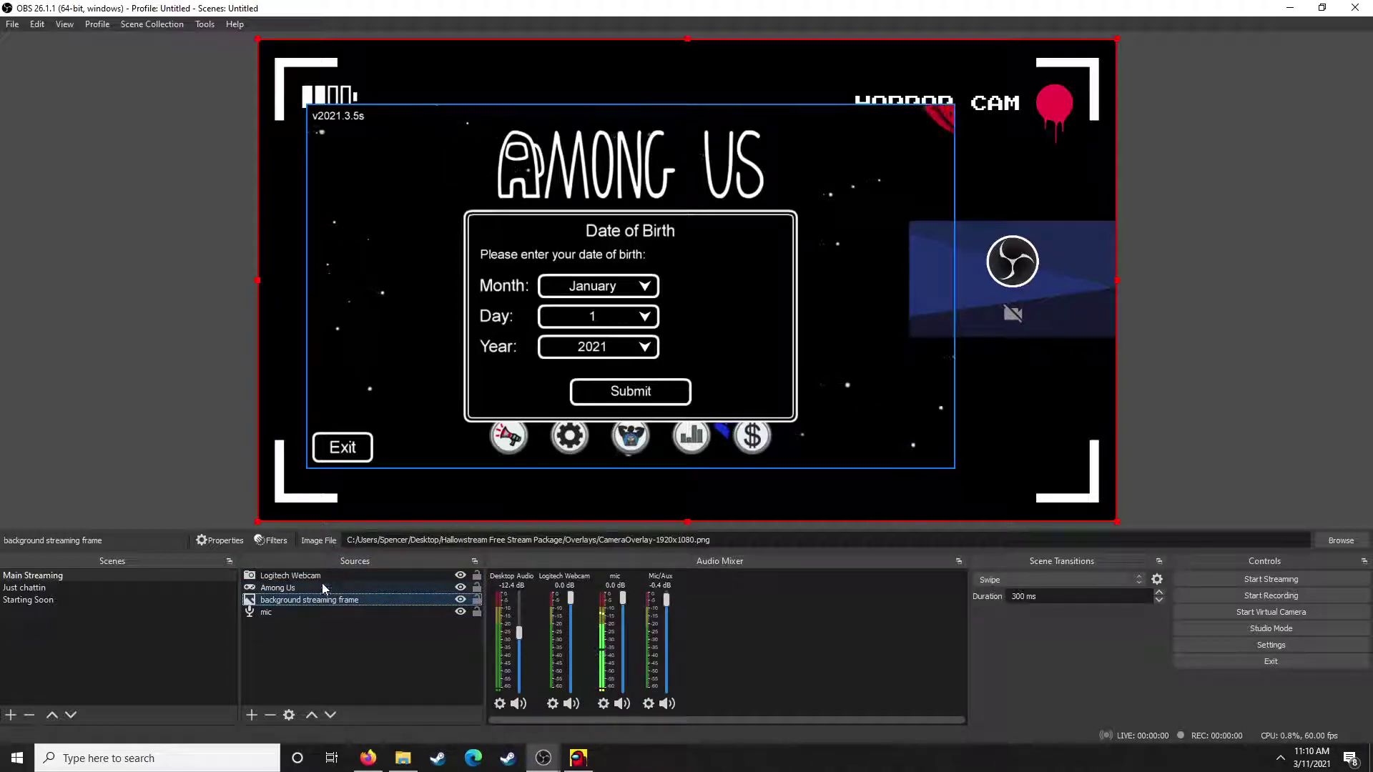
click(382, 323)
drag(599, 268, 589, 278)
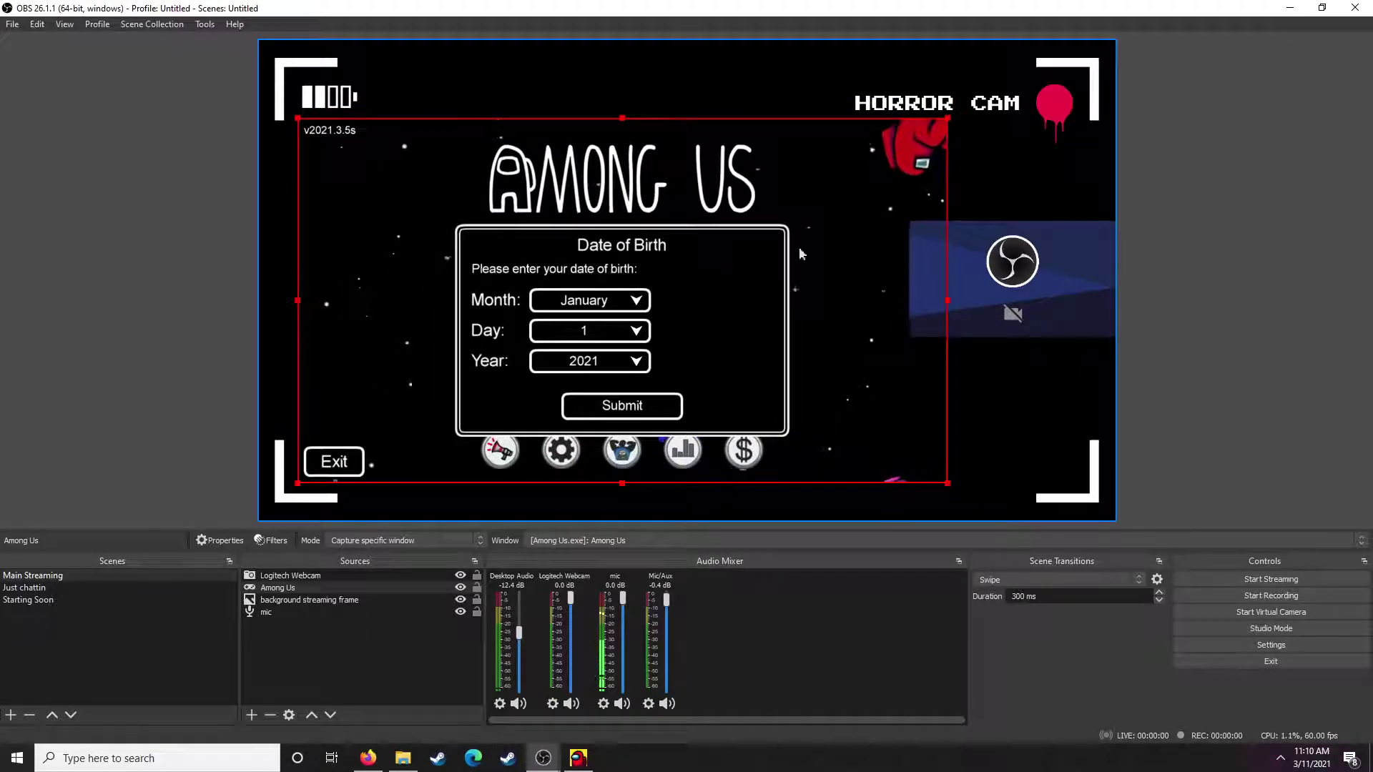
Shrink the Logitech Webcam source slightly and position it beside the game capture at the canvas's right edge.
mouse_move(1022, 239)
mouse_down()
mouse_move(1024, 274)
mouse_move(1021, 226)
mouse_up()
drag(907, 267, 946, 266)
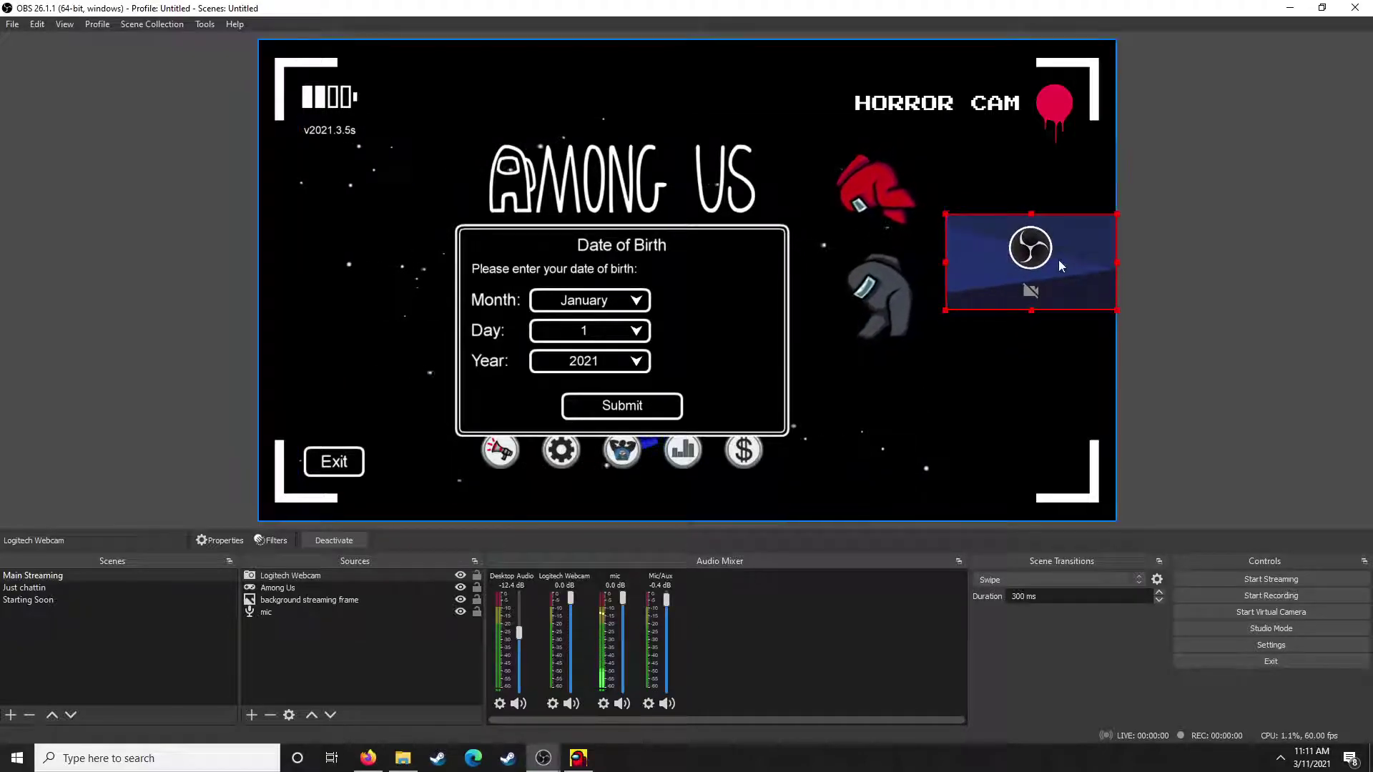
drag(1060, 265, 1060, 280)
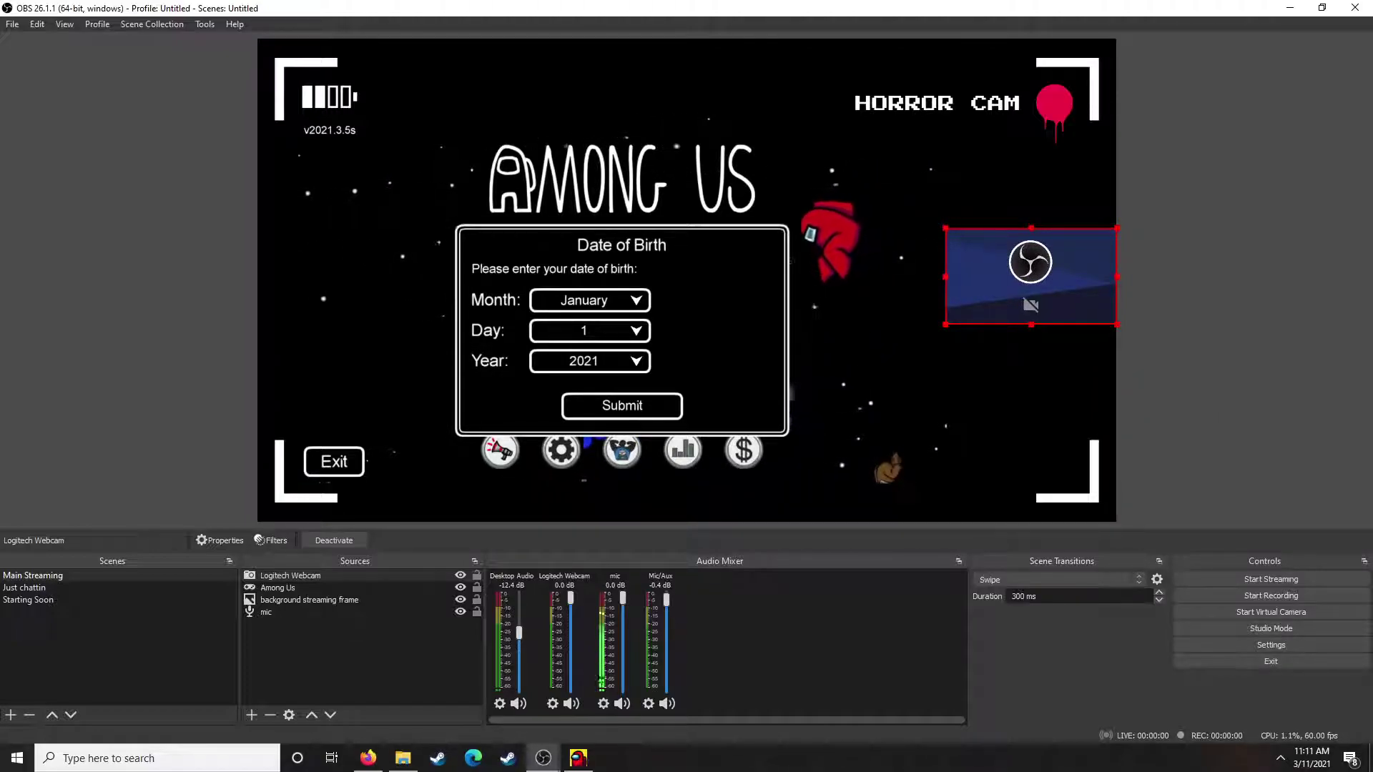
Shrink the background streaming frame to surround the webcam area, and move the webcam inside it.
click(1022, 75)
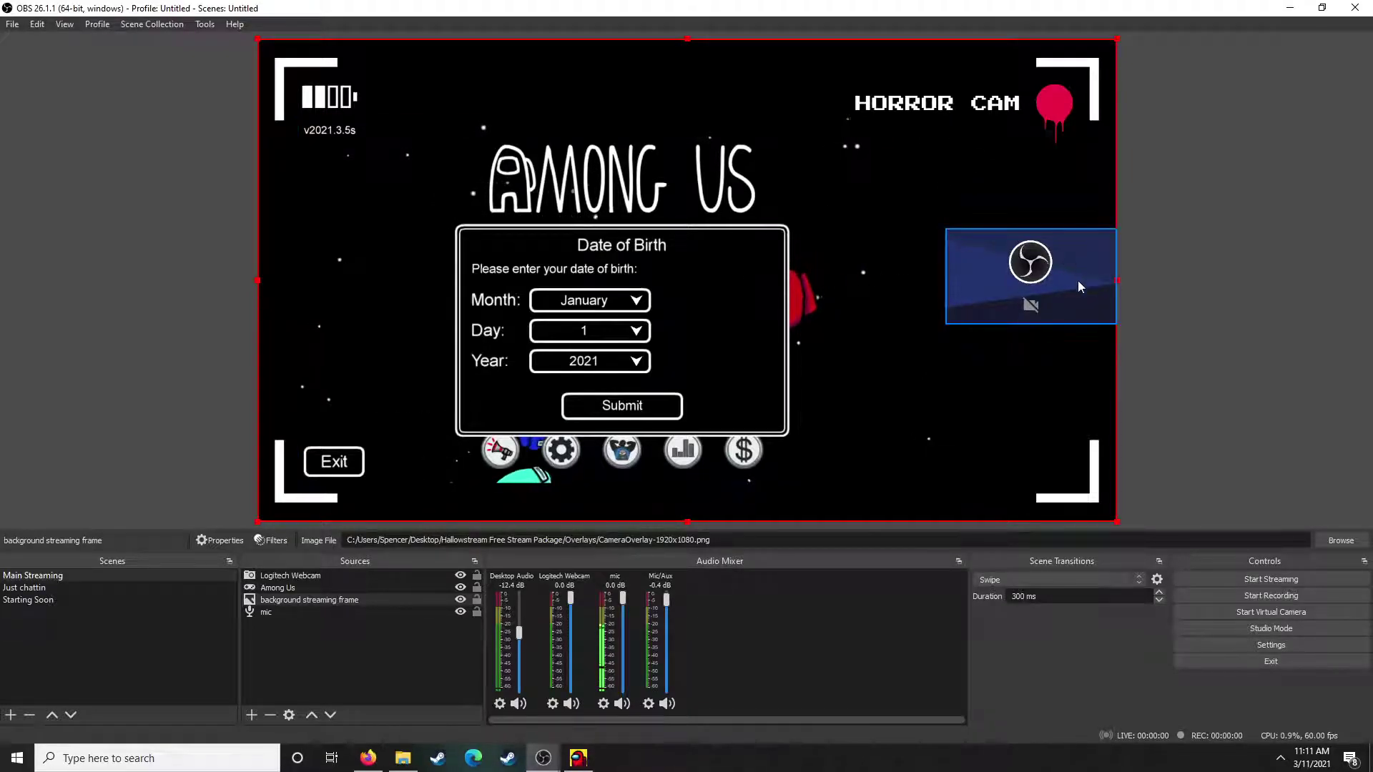
drag(1022, 278, 1094, 309)
drag(1182, 69, 842, 201)
click(1036, 270)
drag(1035, 270, 979, 261)
Order the background streaming frame above Among Us and below Logitech Webcam.
click(749, 216)
click(290, 601)
drag(291, 603, 289, 582)
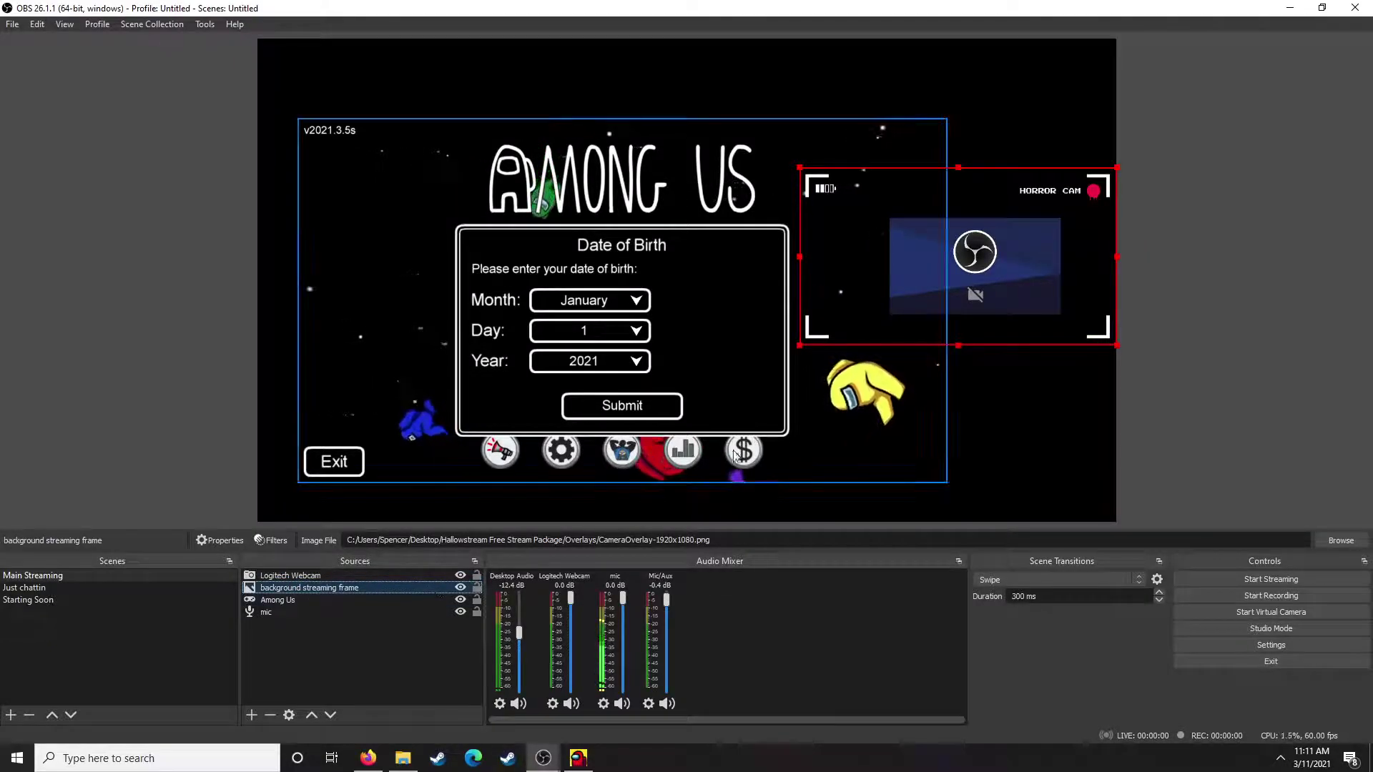
Enlarge the webcam source and position it centrally within the Horror Cam frame.
drag(1008, 269, 959, 297)
click(981, 293)
drag(1039, 318, 1006, 302)
Shrink the Among Us capture and reposition it beside the framed webcam, leaving a margin from the canvas's left edge.
click(645, 384)
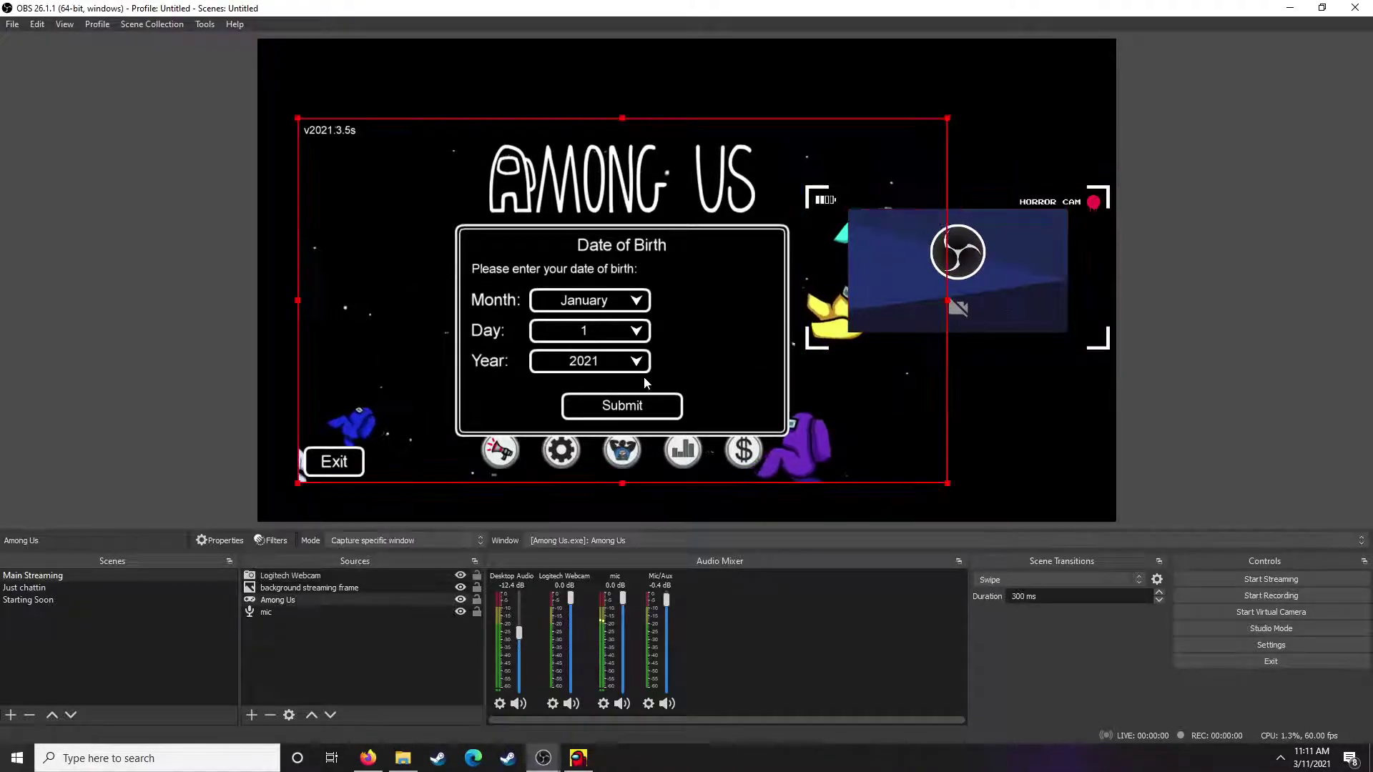
mouse_move(293, 598)
mouse_down()
mouse_move(301, 585)
mouse_move(305, 608)
mouse_move(294, 603)
mouse_up()
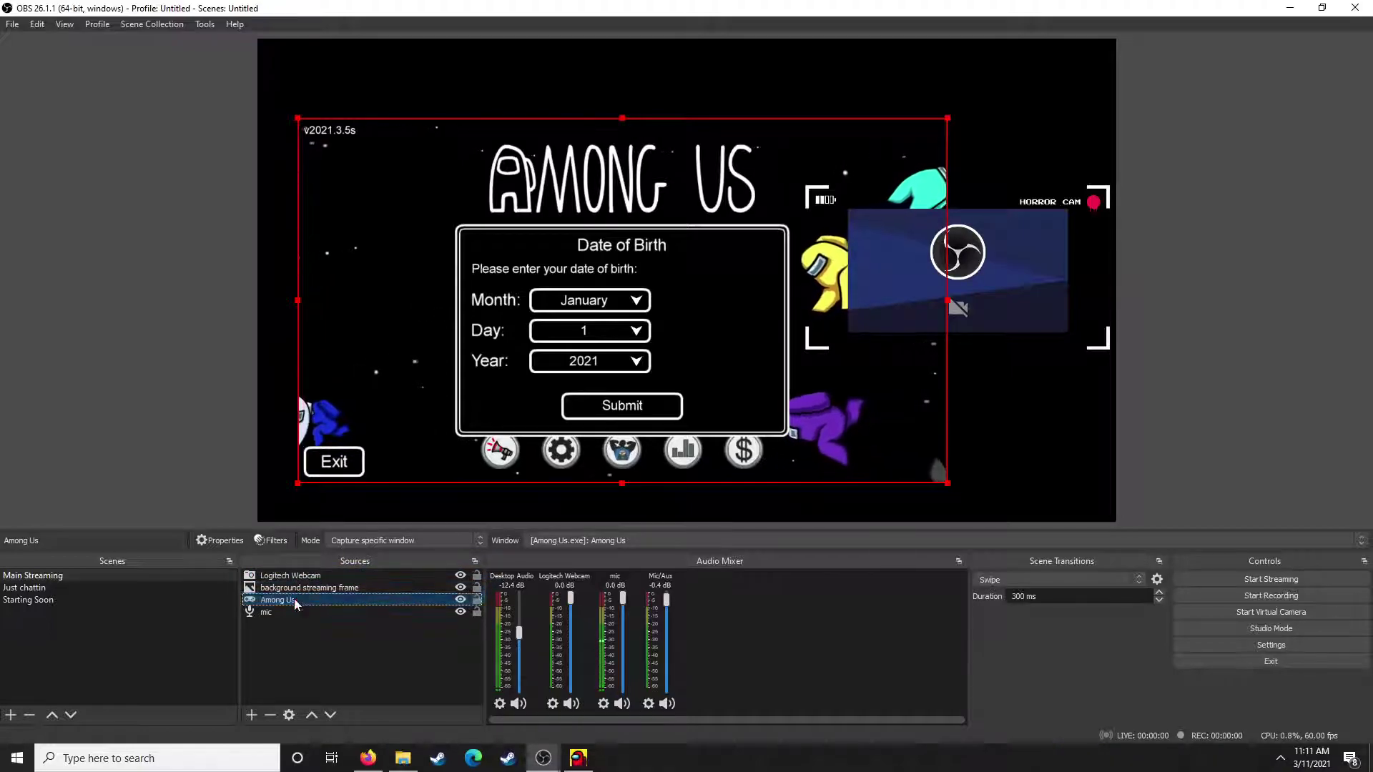
drag(431, 389, 392, 306)
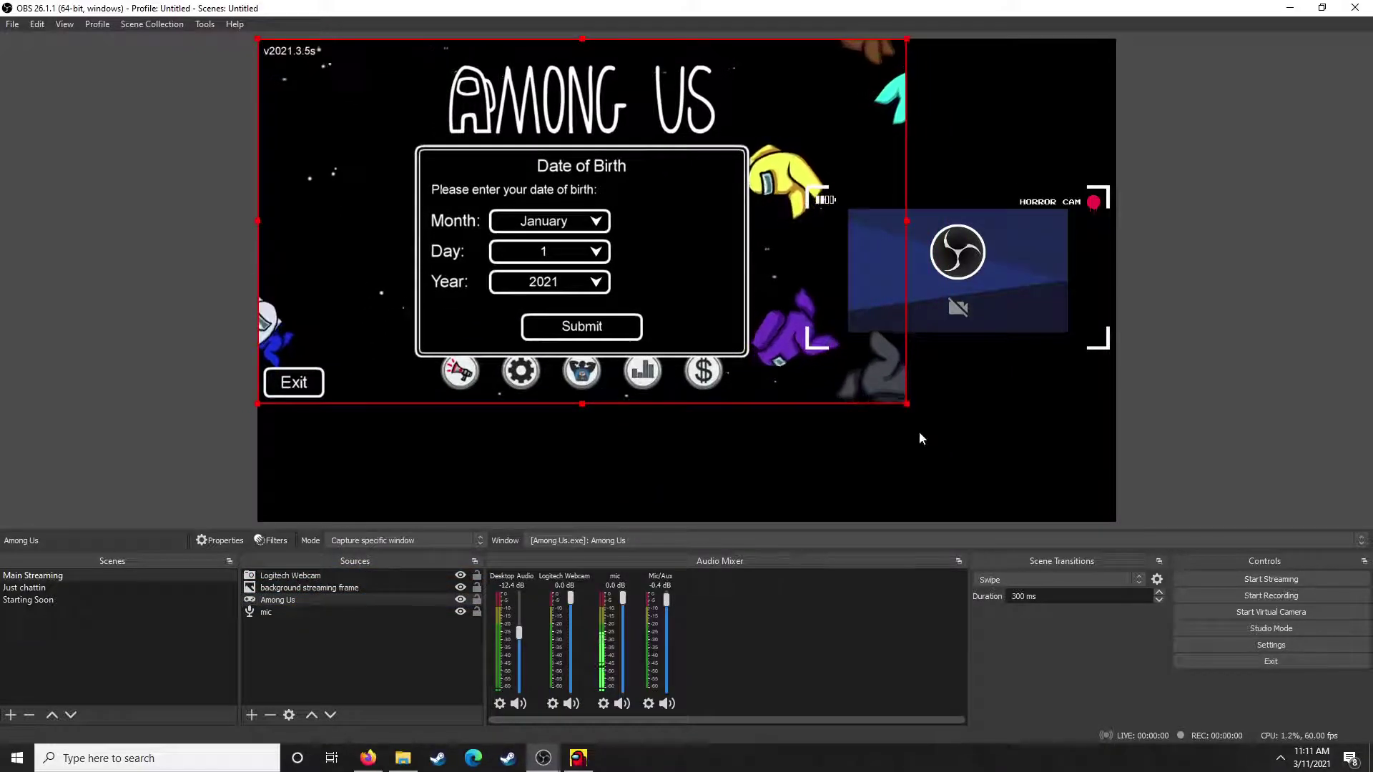
drag(906, 406, 837, 365)
drag(687, 265, 720, 331)
Add a new Image source named "frame2" to the Main Streaming scene.
click(308, 645)
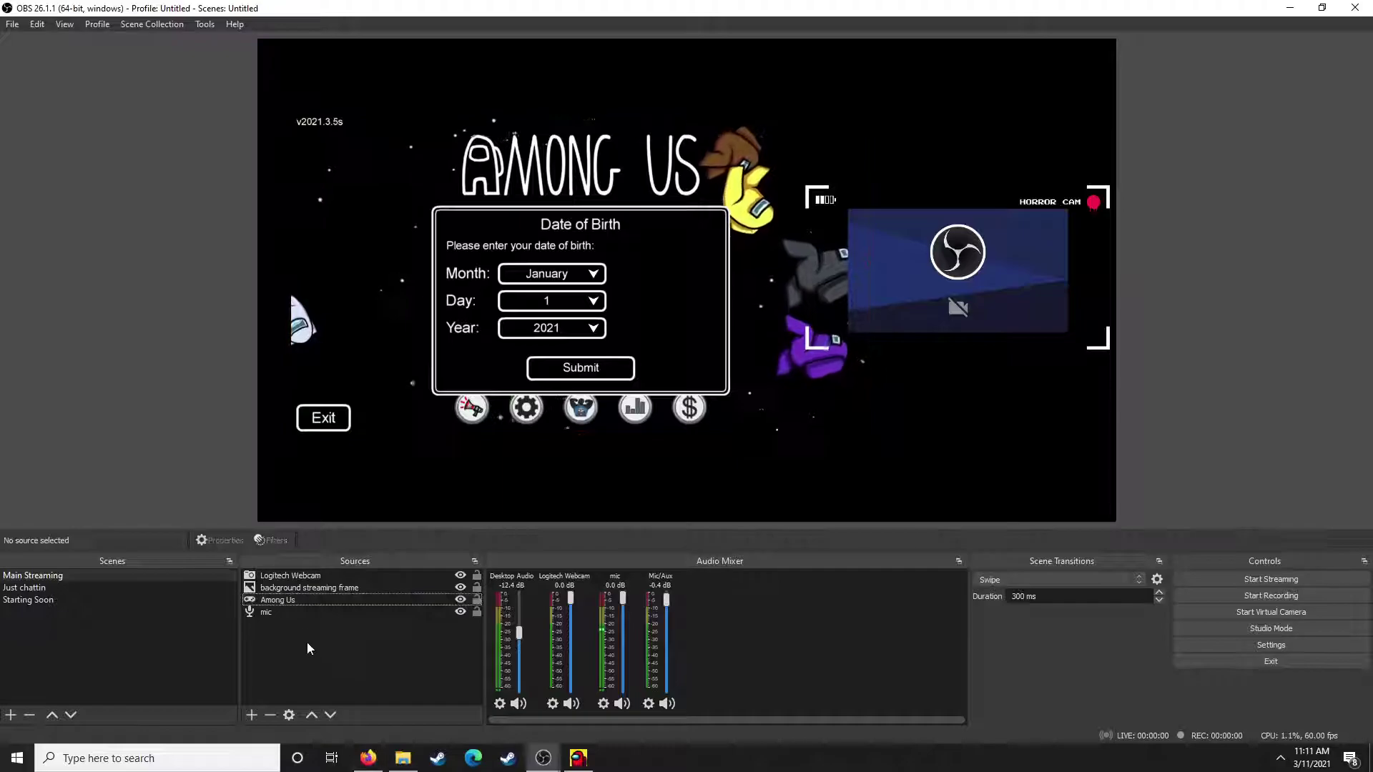
right_click(301, 621)
mouse_move(312, 628)
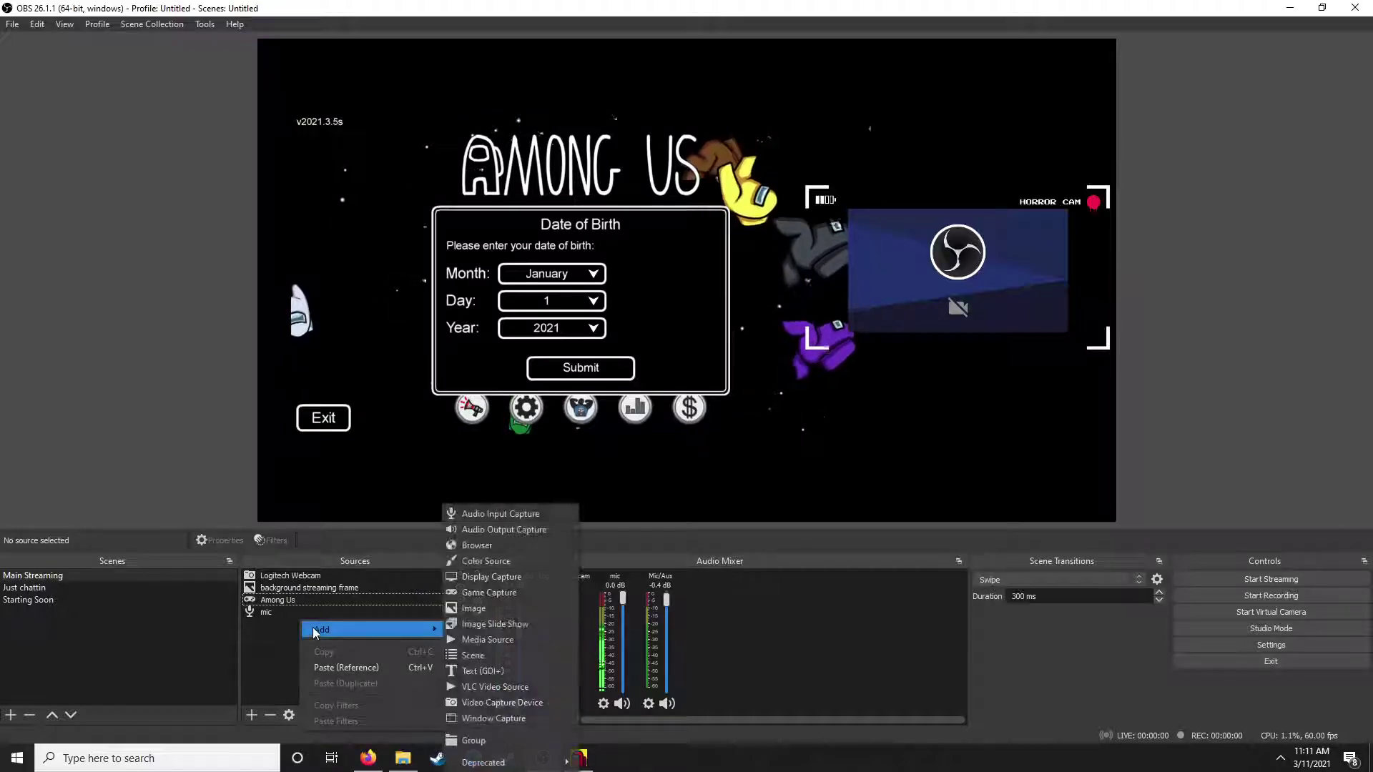
click(522, 608)
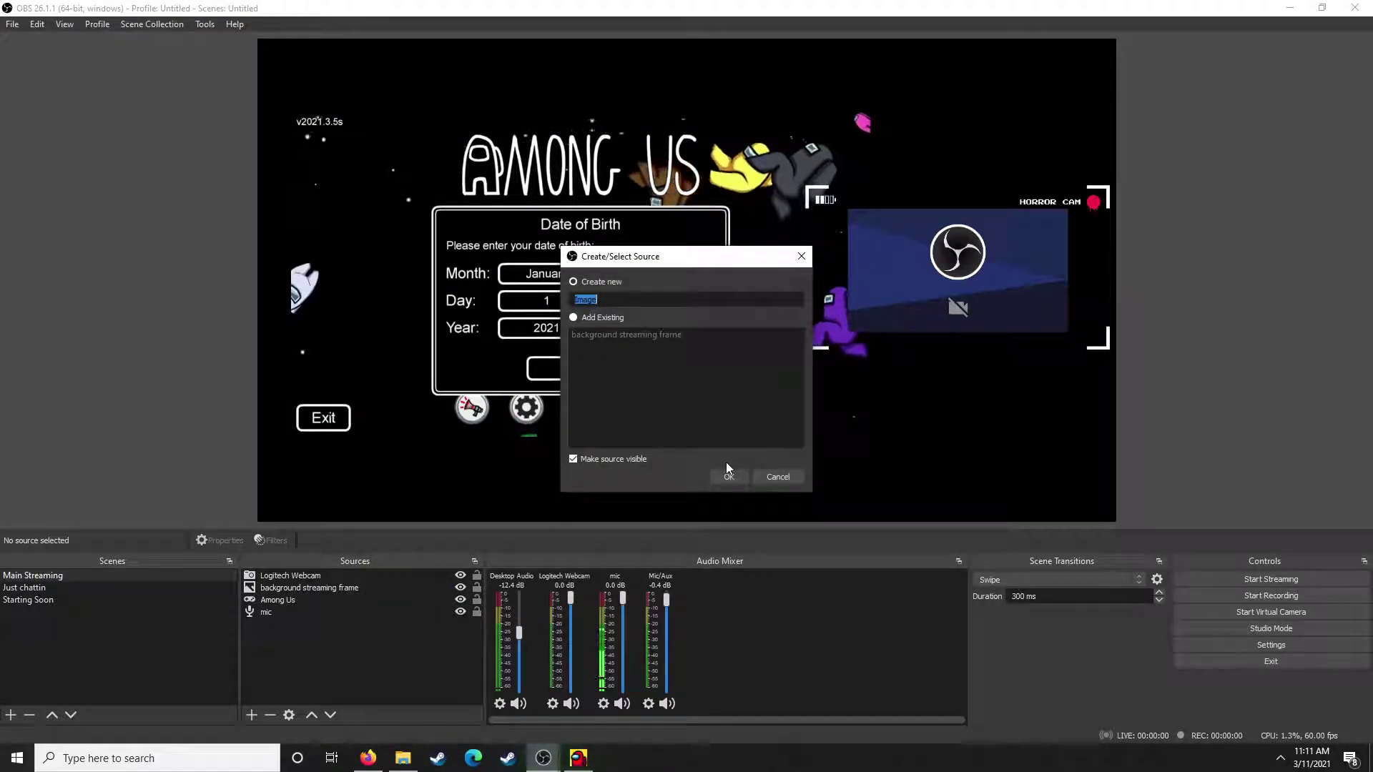
text(frame2)
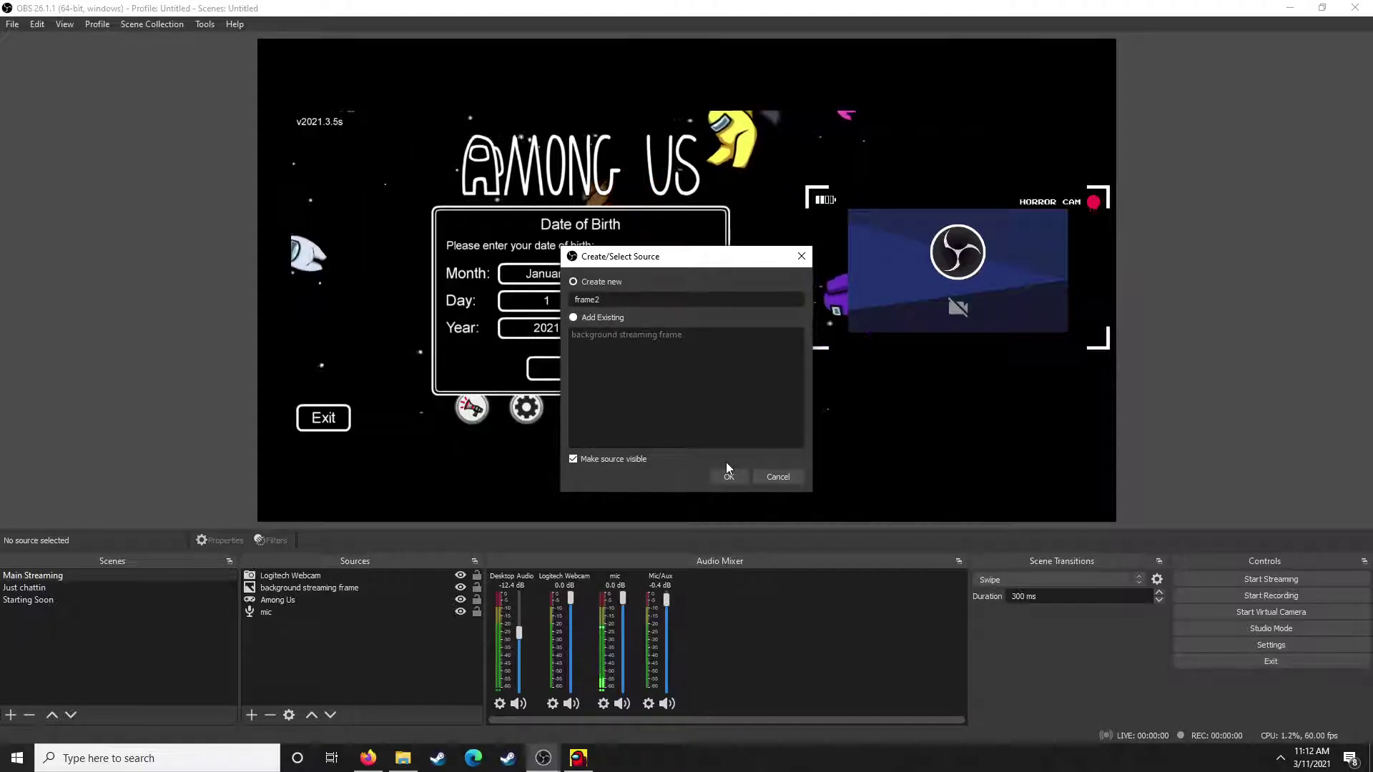
click(741, 479)
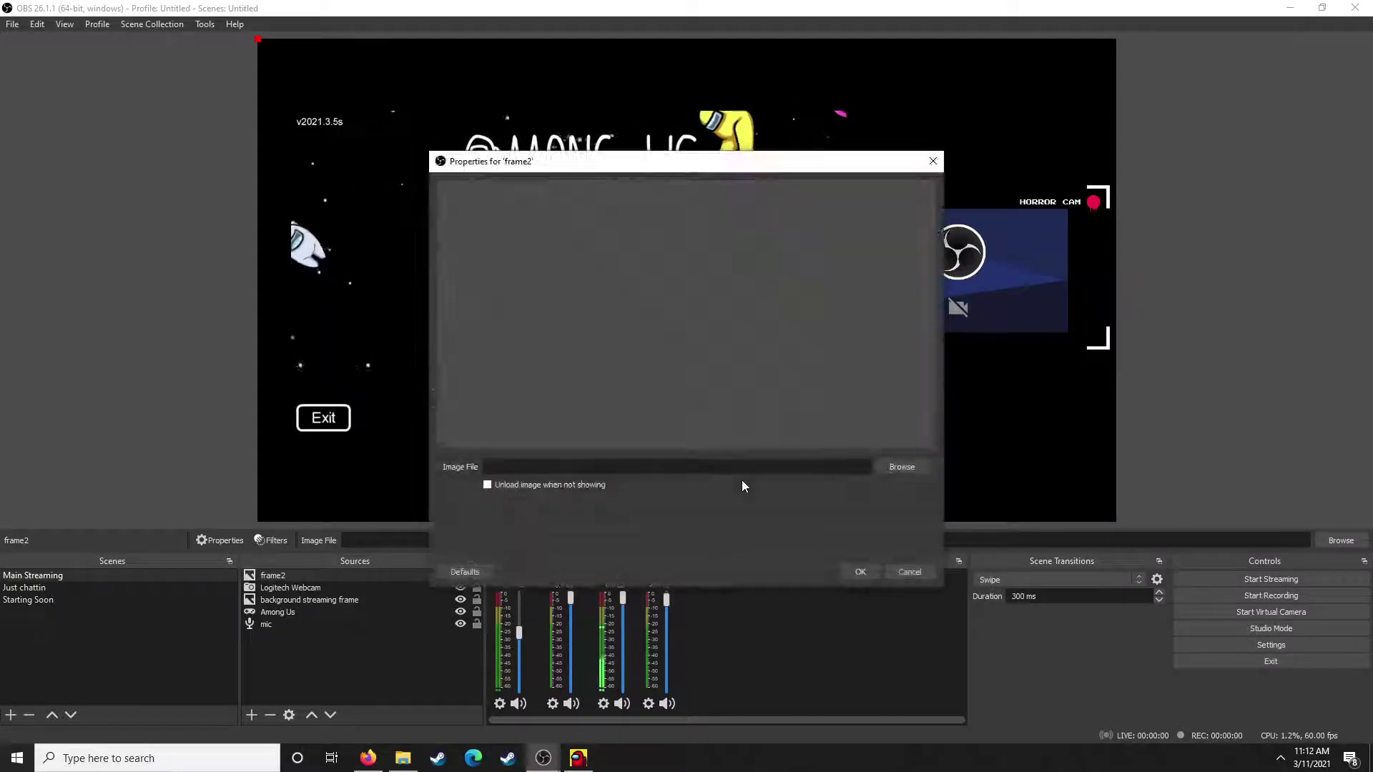
Load BigCam.png from the Hallowstream package's Overlays folder as the frame2 image and apply the source properties.
click(885, 468)
double_click(597, 293)
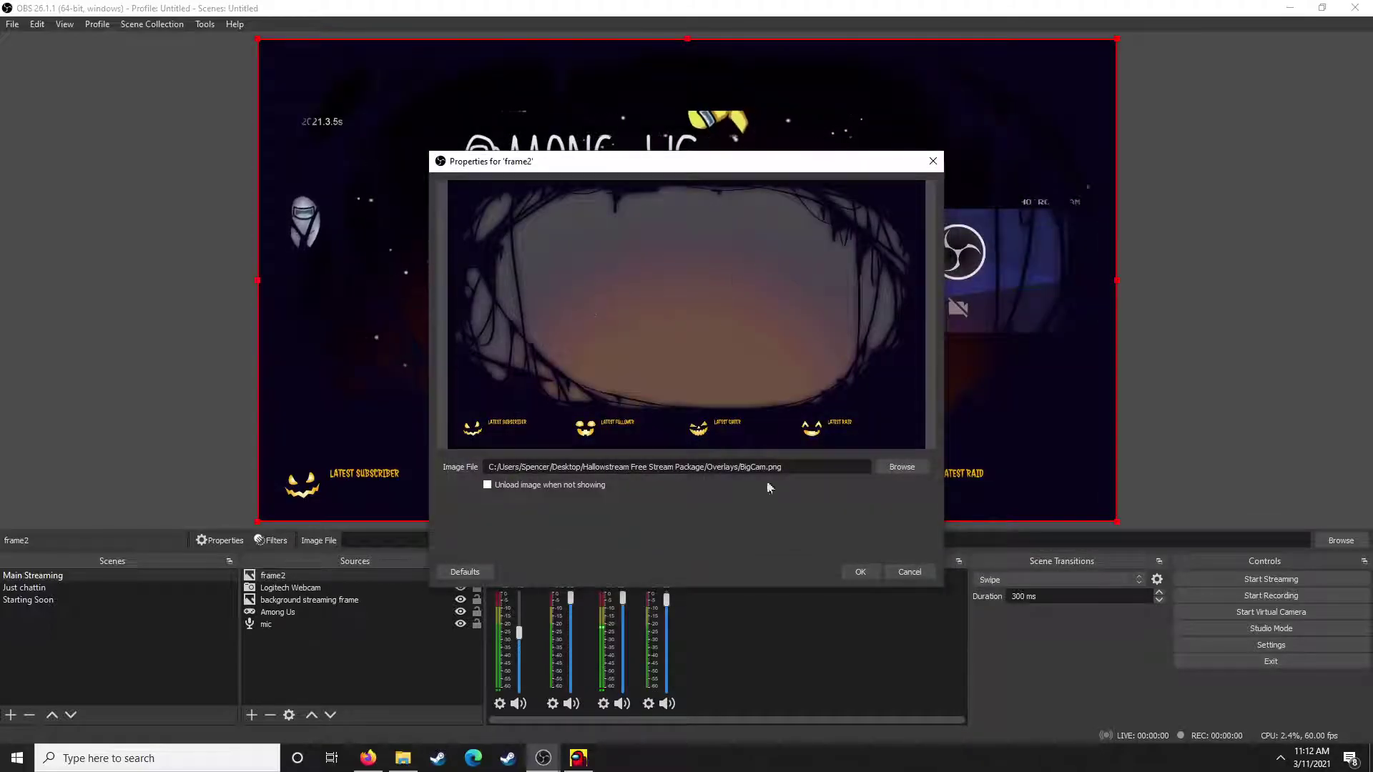
click(858, 572)
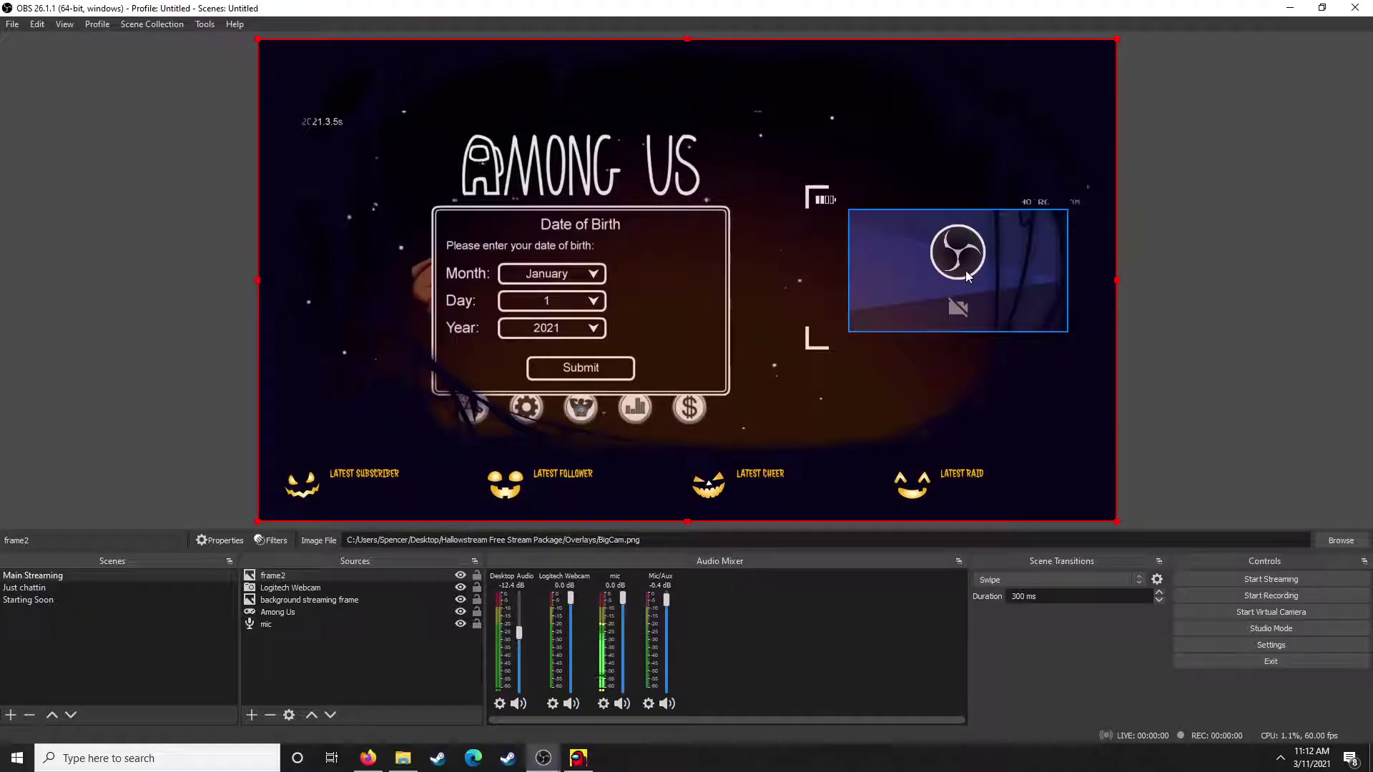
click(965, 271)
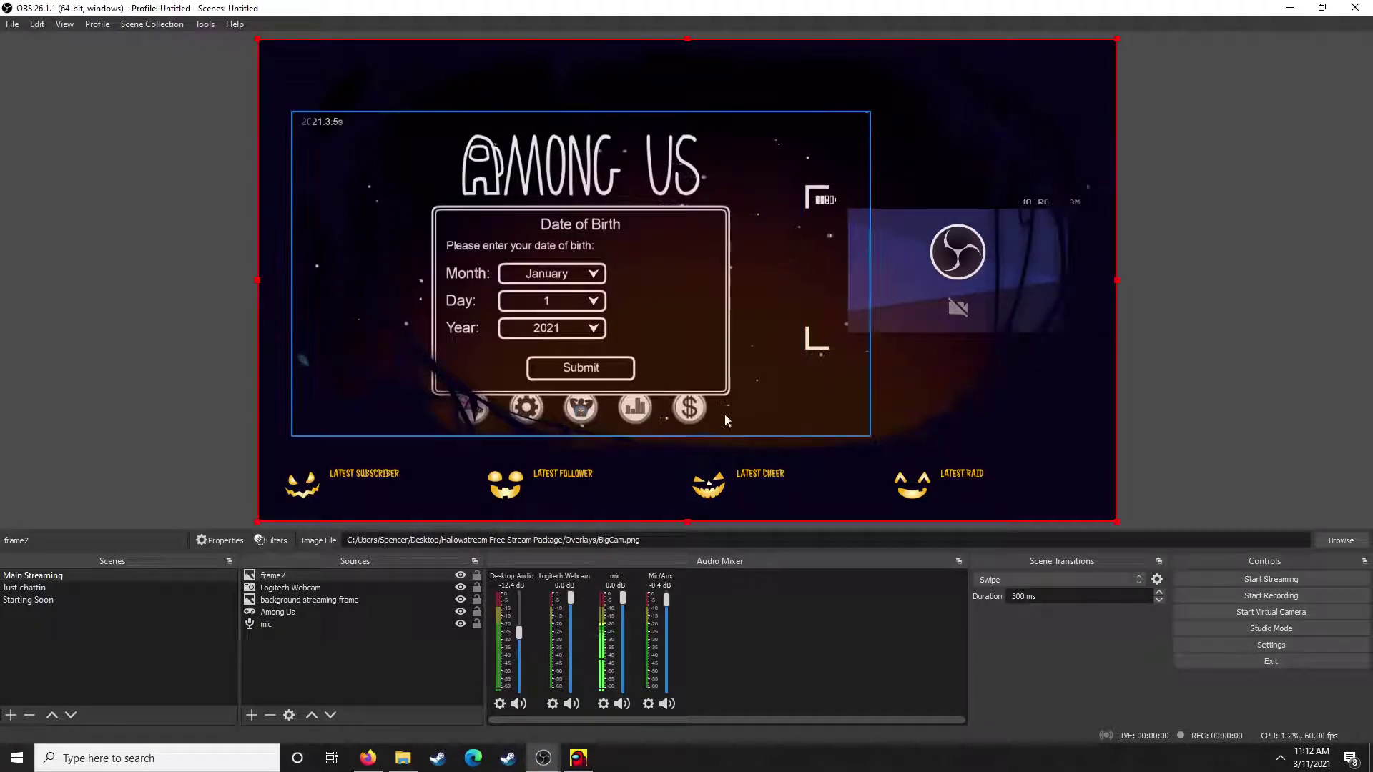
Remove the background streaming frame source from the Main Streaming scene.
click(309, 605)
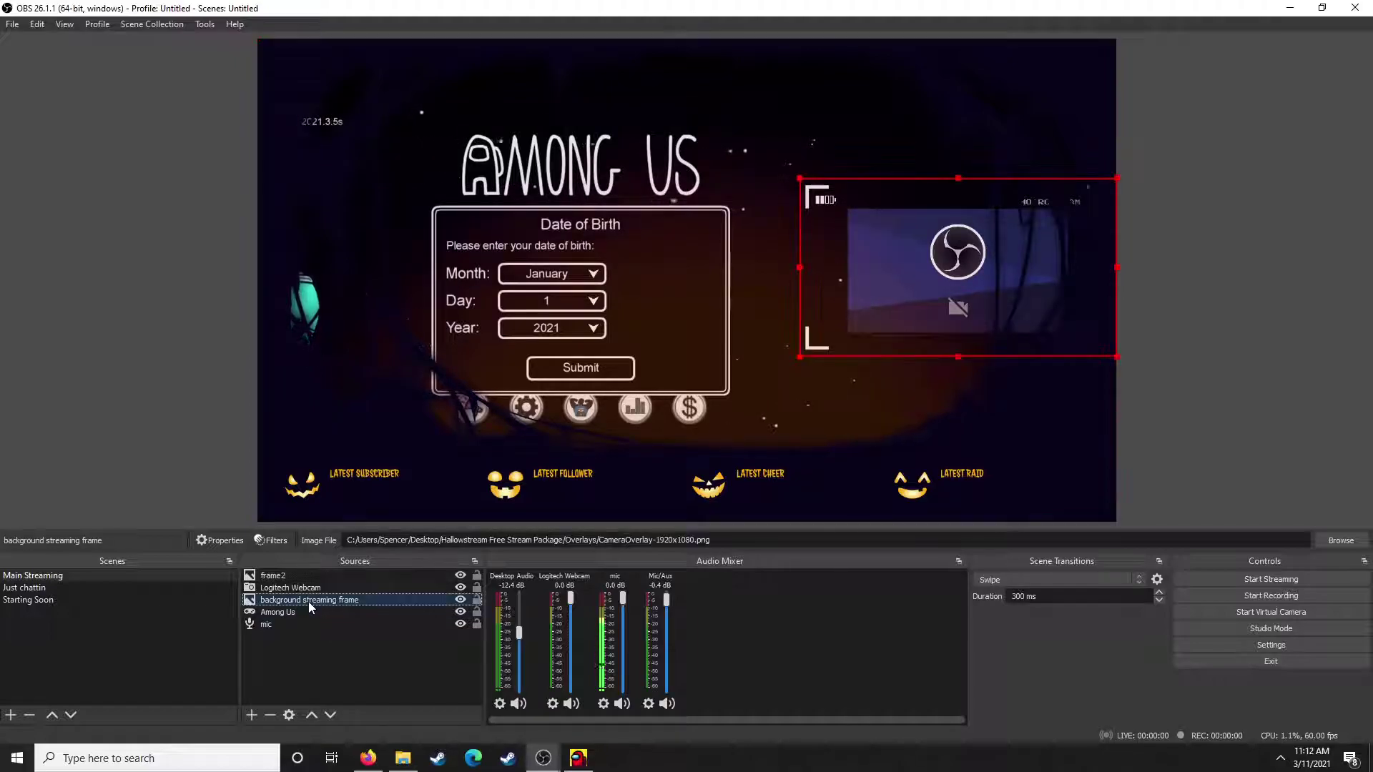
right_click(318, 606)
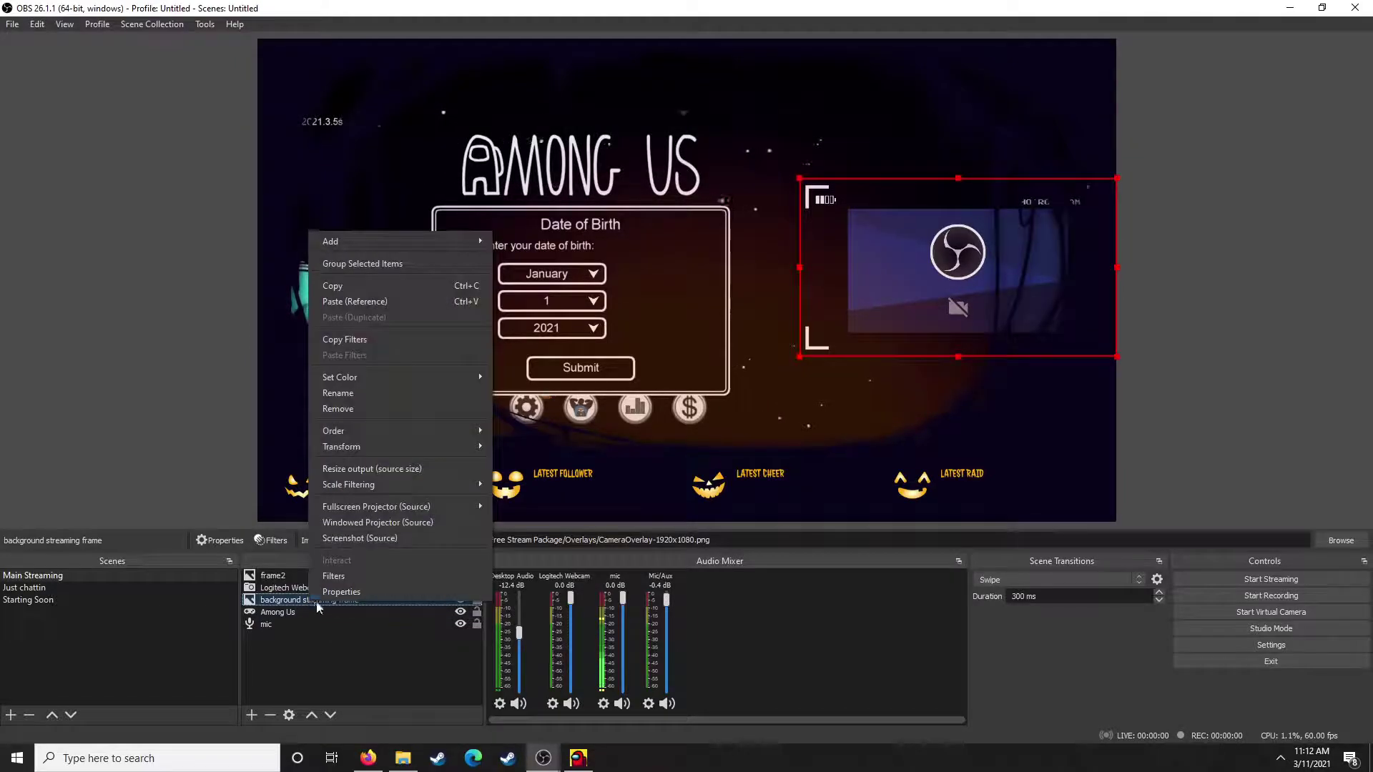
click(342, 409)
click(761, 396)
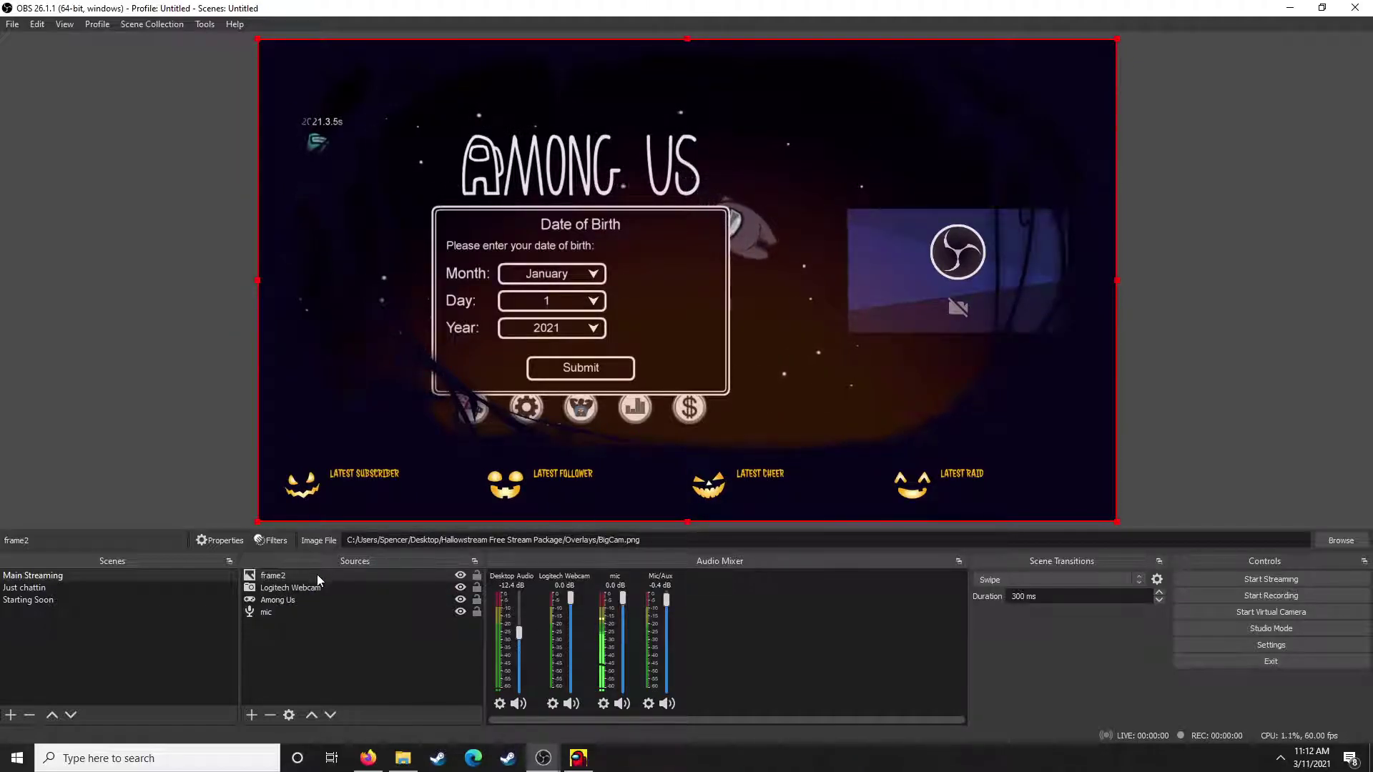
Lock the frame2 source so the sources beneath it can be moved in the preview.
mouse_move(908, 286)
mouse_down()
mouse_move(896, 289)
mouse_move(918, 298)
mouse_up()
drag(910, 300, 913, 296)
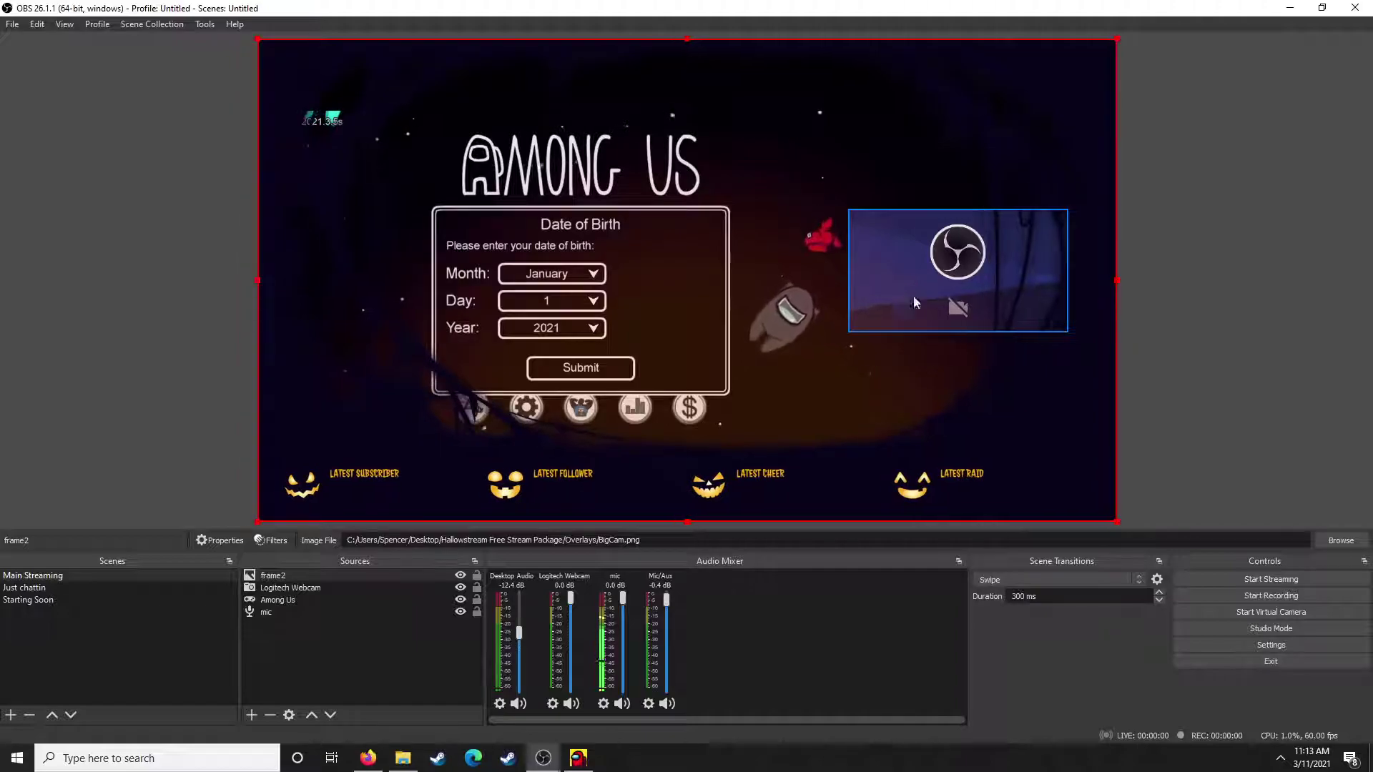
click(477, 576)
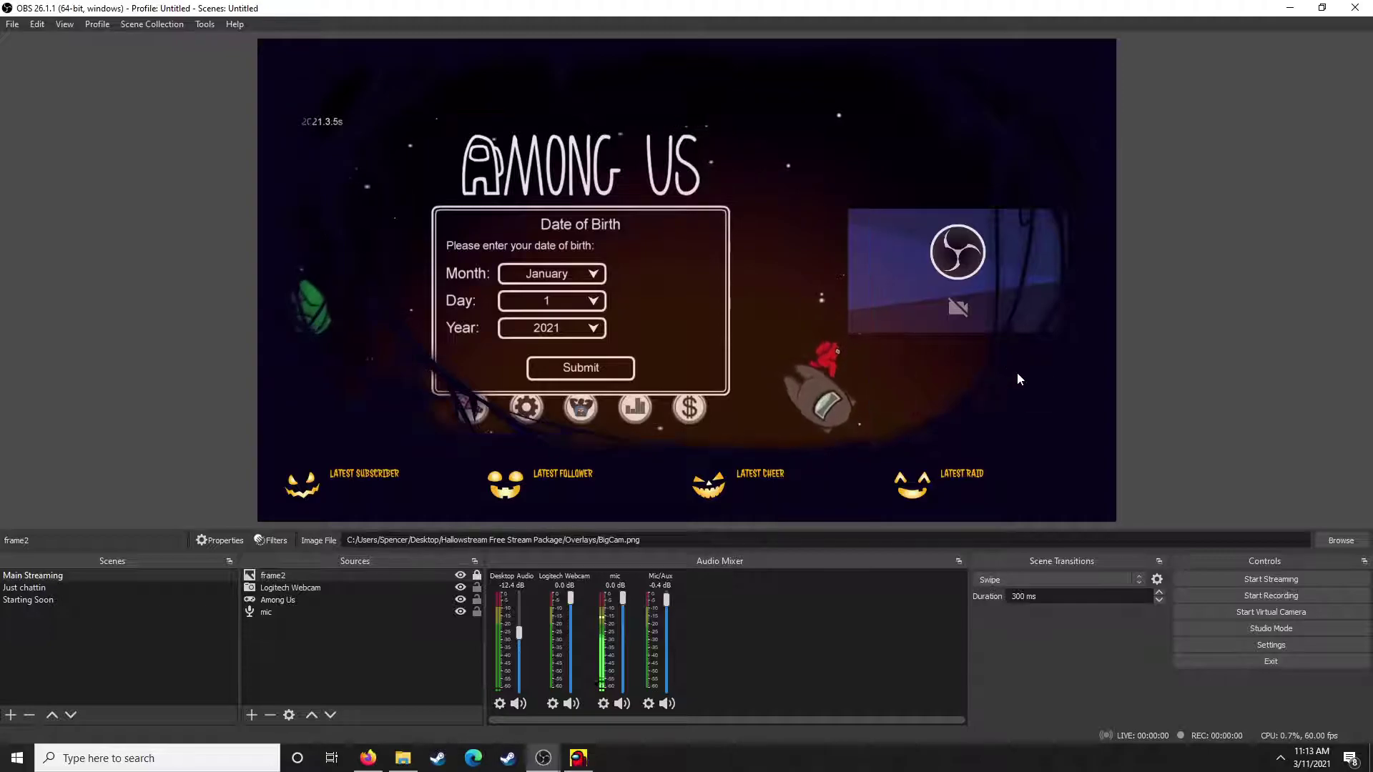
Center the Among Us capture horizontally inside the frame2 opening and place the webcam over the capture's right side.
drag(921, 297, 816, 319)
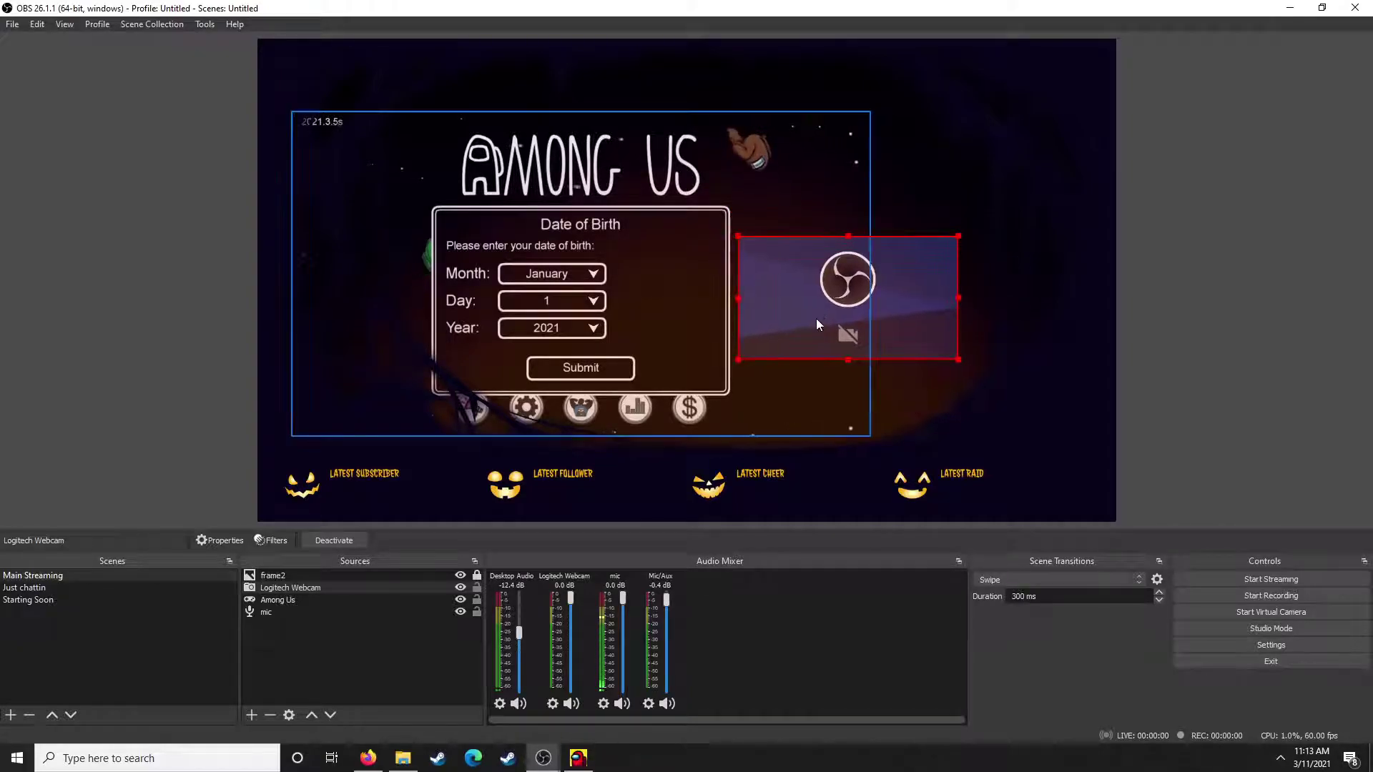
click(817, 319)
drag(803, 160, 910, 134)
drag(906, 274, 938, 253)
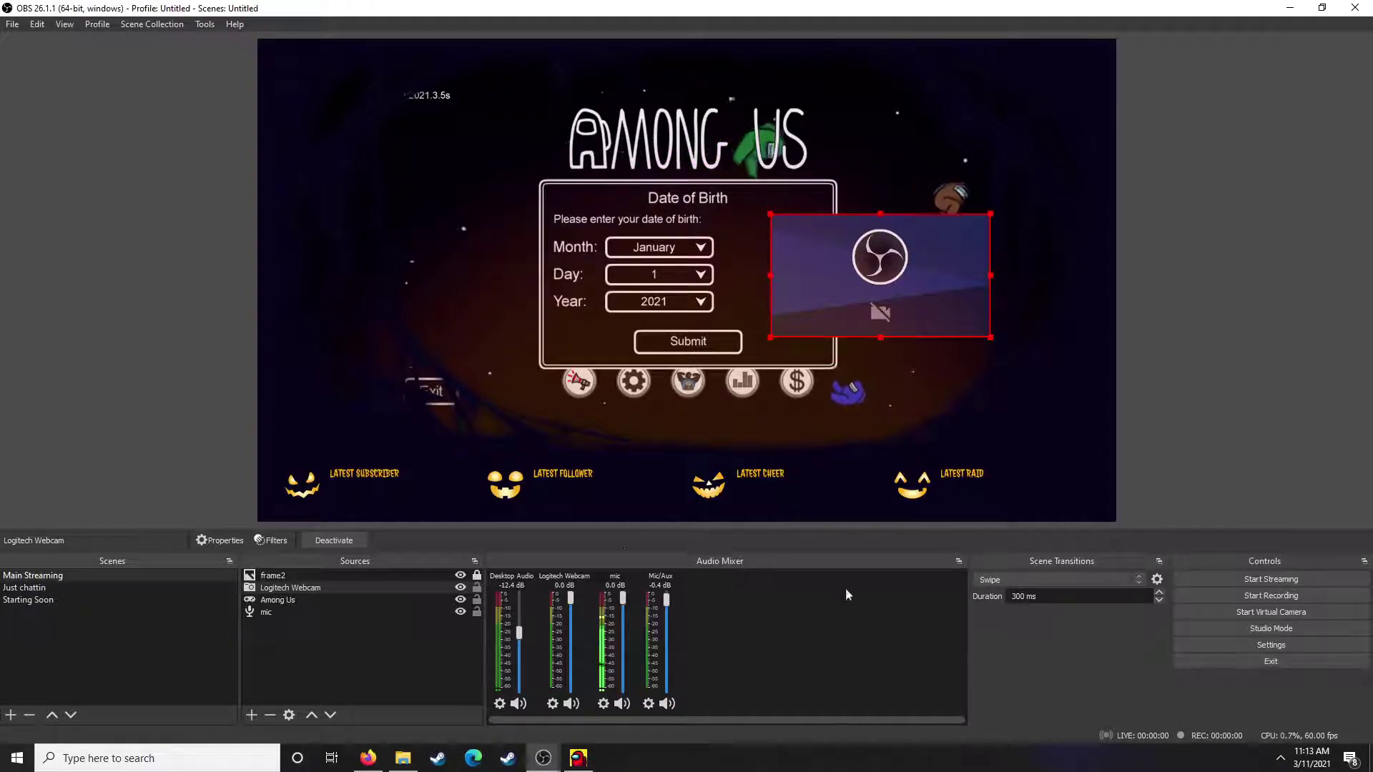
Add a new Text (GDI+) source named "website logo" to the Main Streaming scene.
right_click(297, 638)
mouse_move(321, 650)
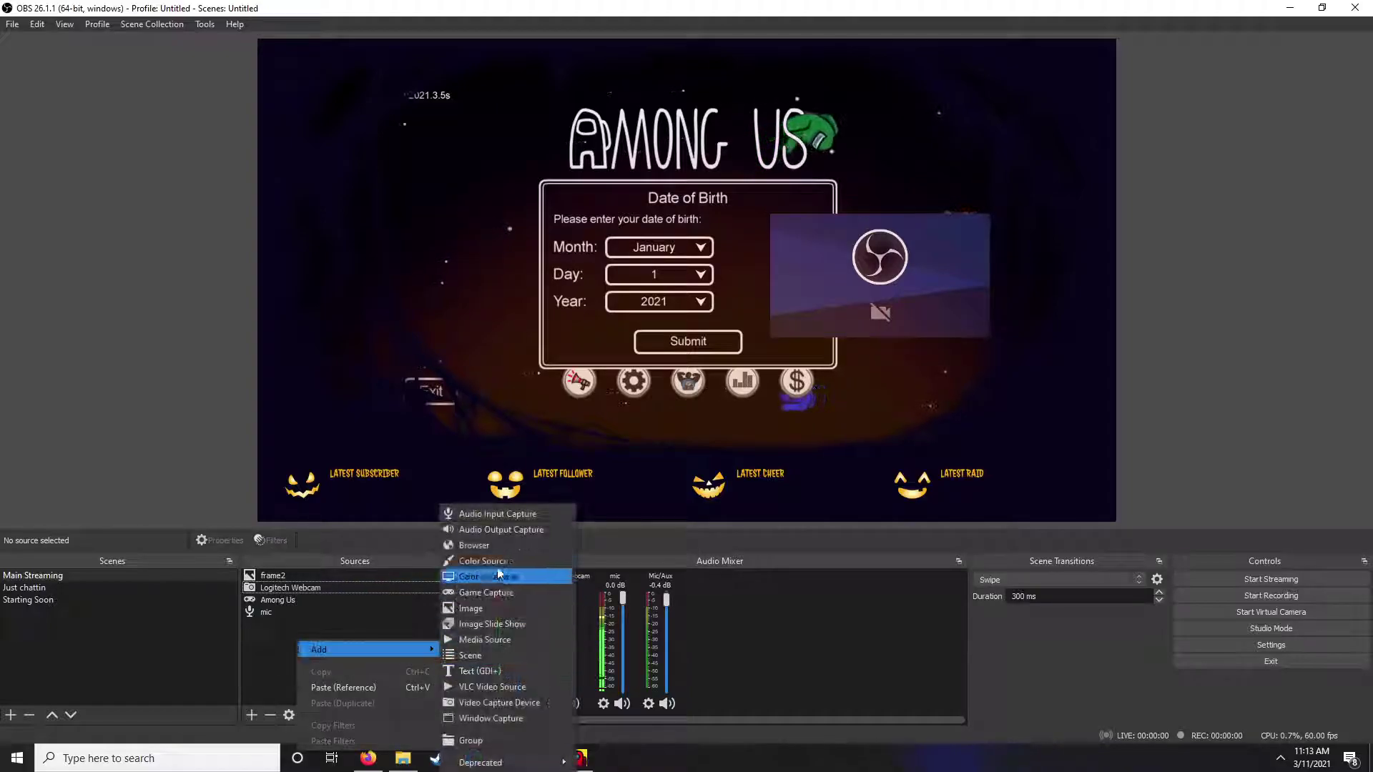
click(497, 672)
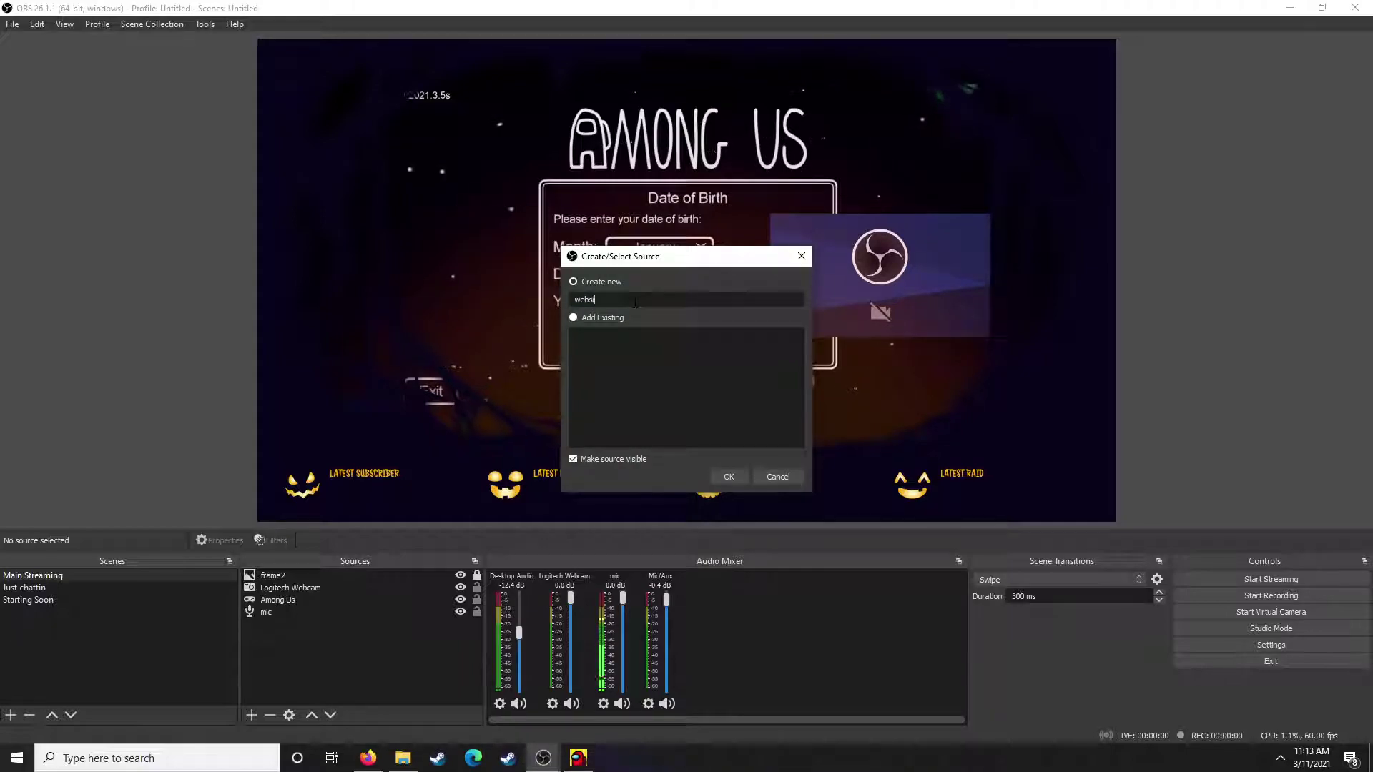
text(website logo)
key(Return)
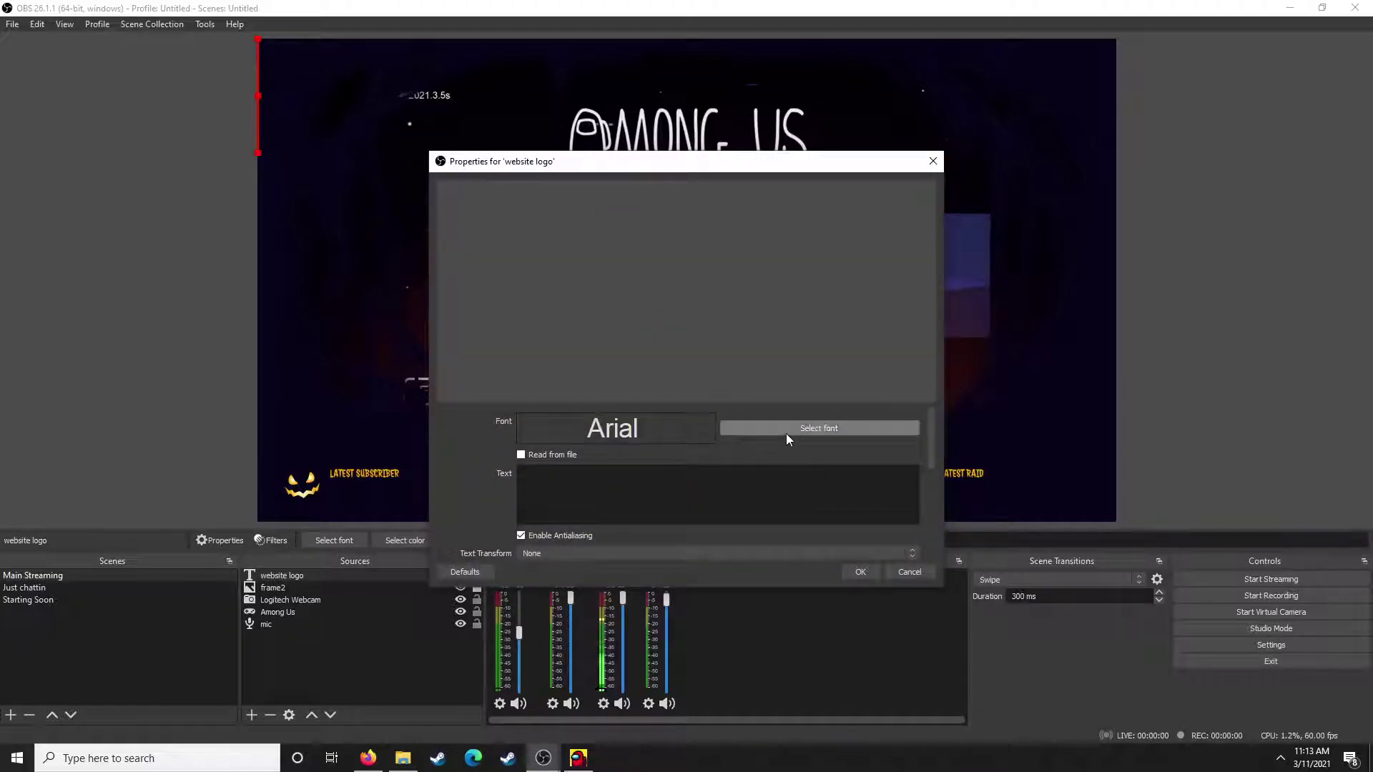
Set the website logo text's font to Arial Regular at size 180.
click(786, 432)
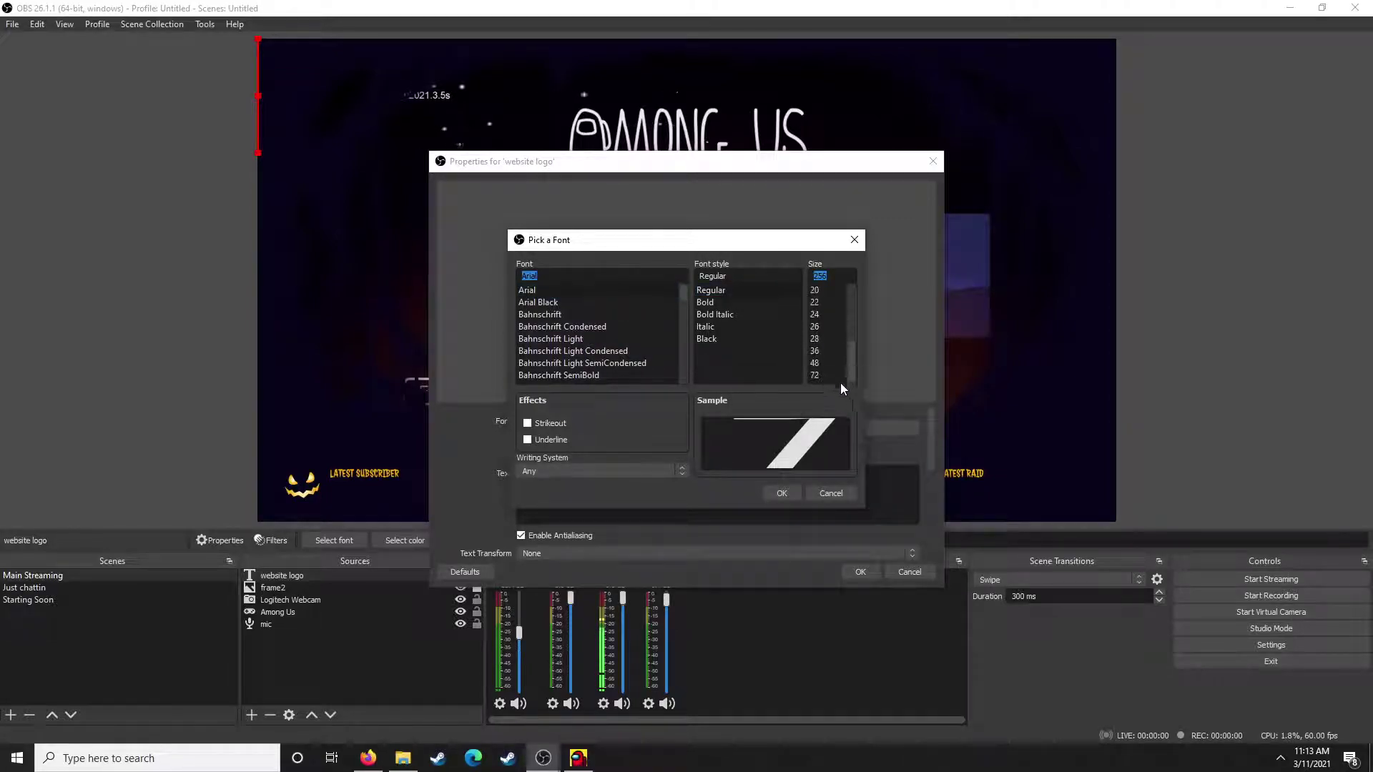
click(833, 374)
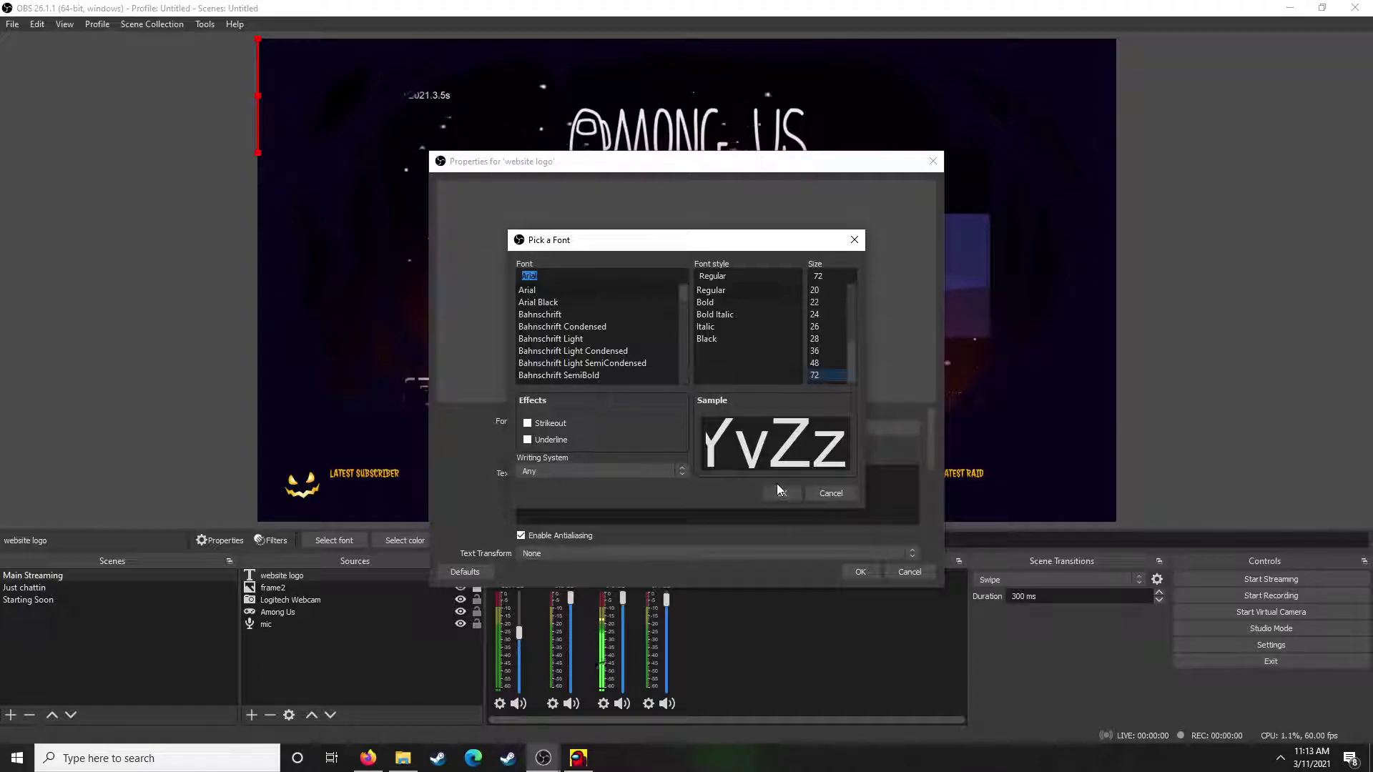
key(shift+Tab)
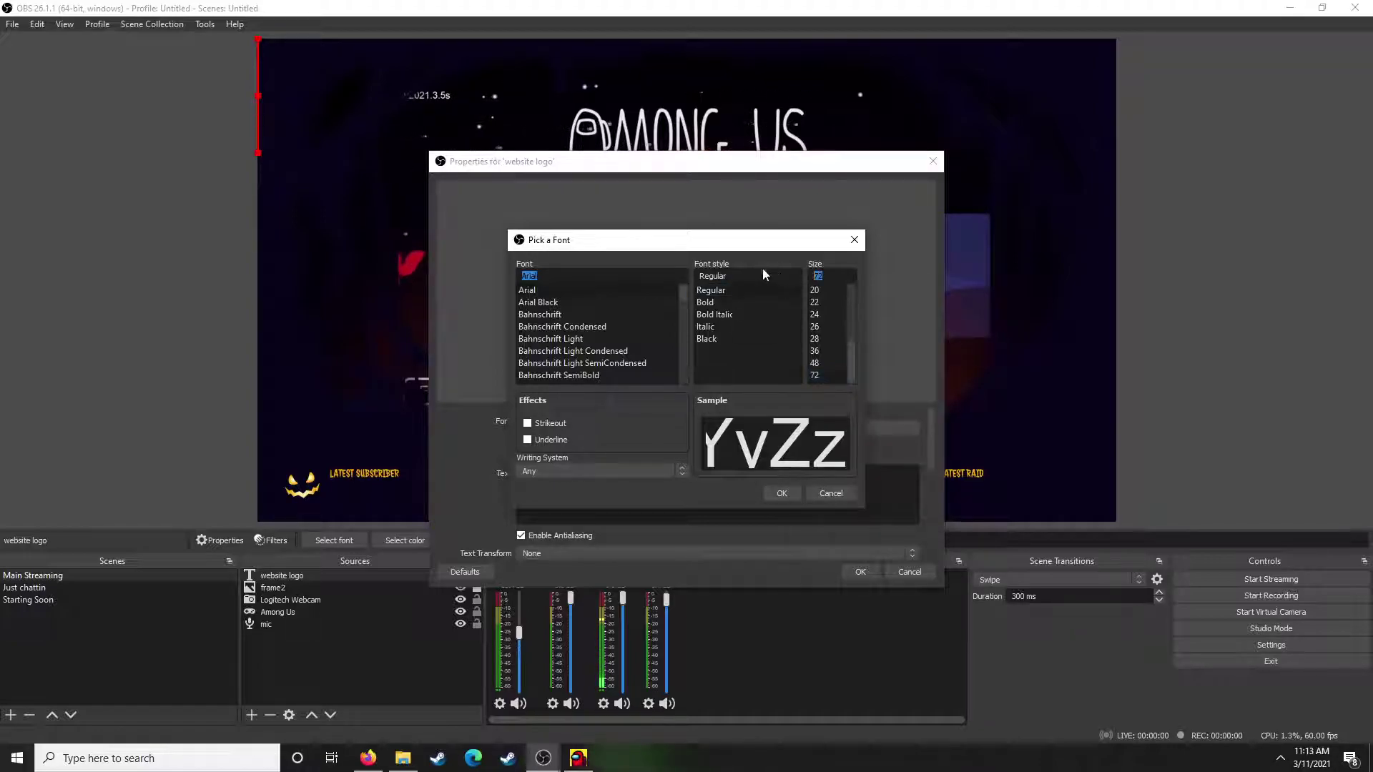
text(180)
key(Return)
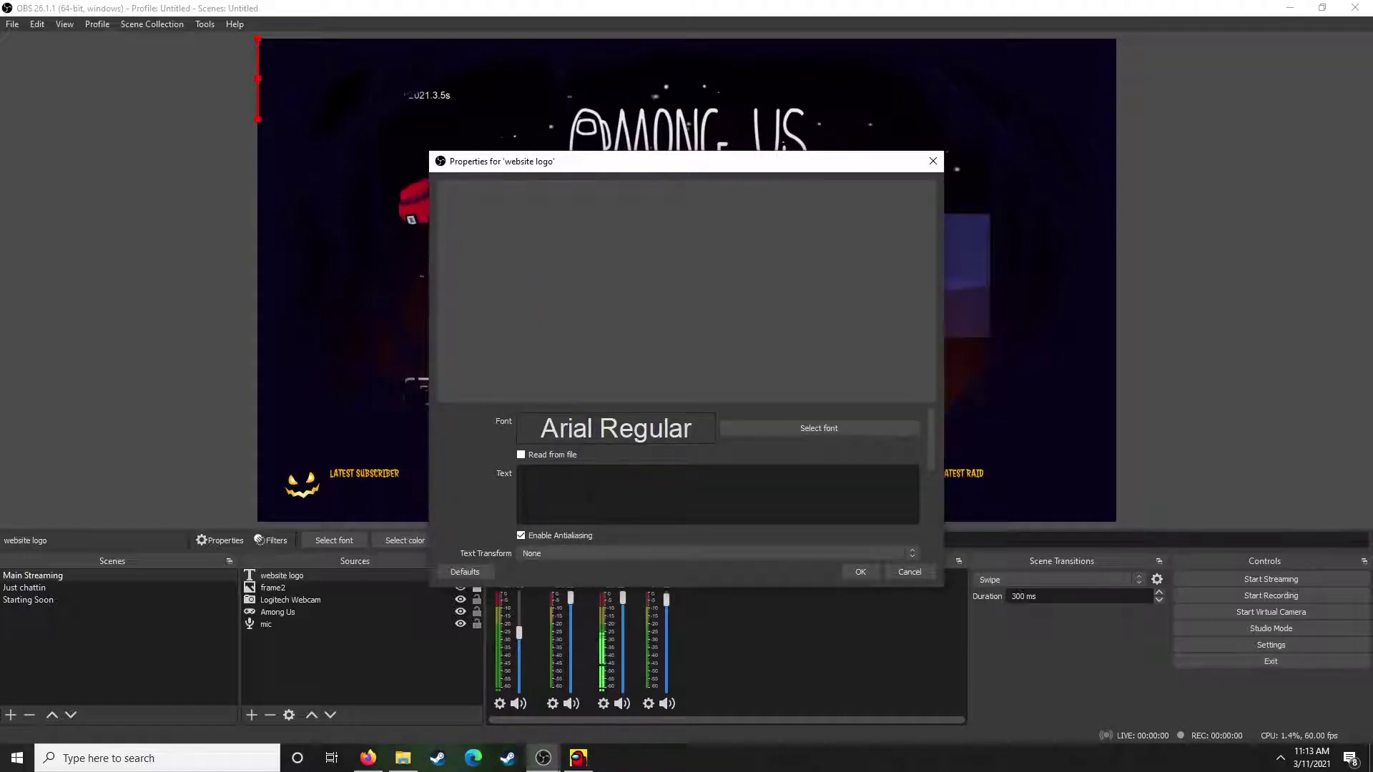
text(http://)
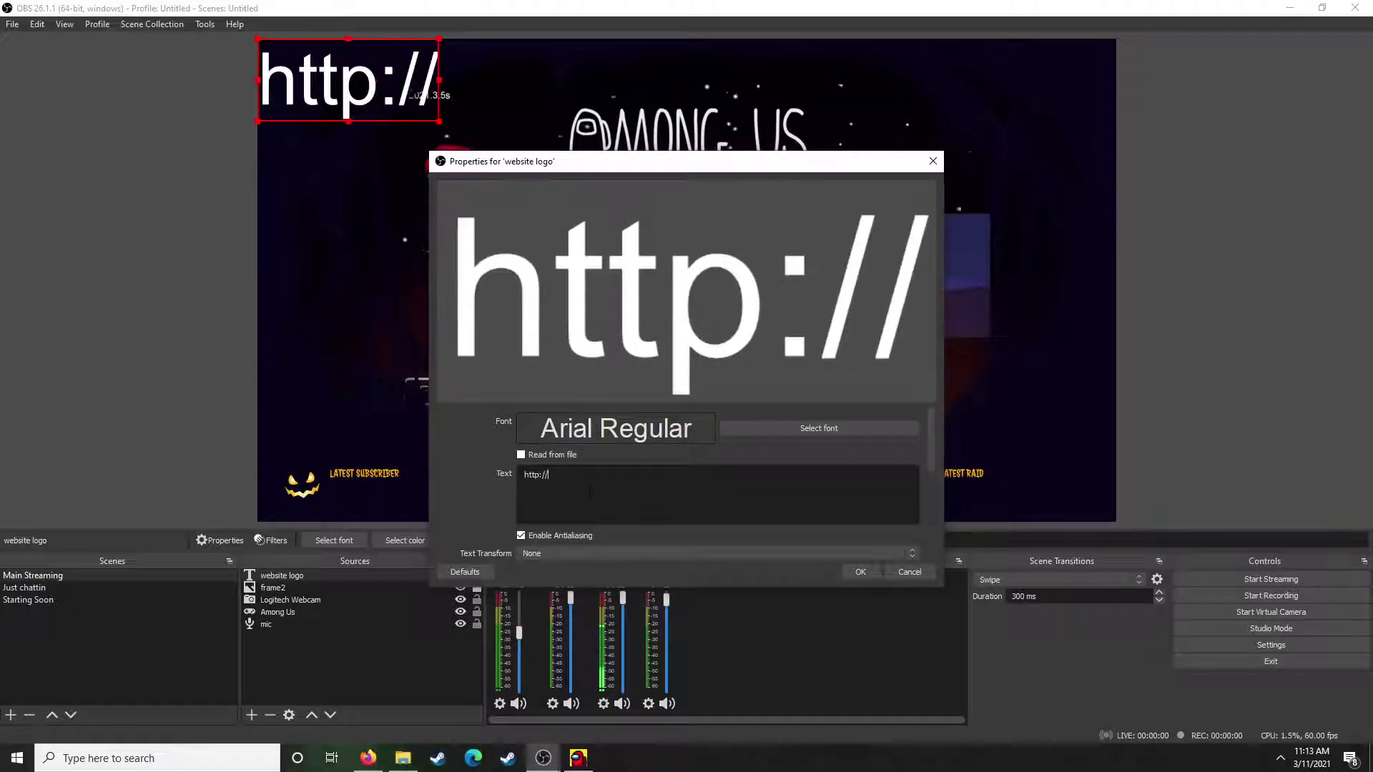
key(BackSpace)
key(BackSpace)
key(BackSpace)
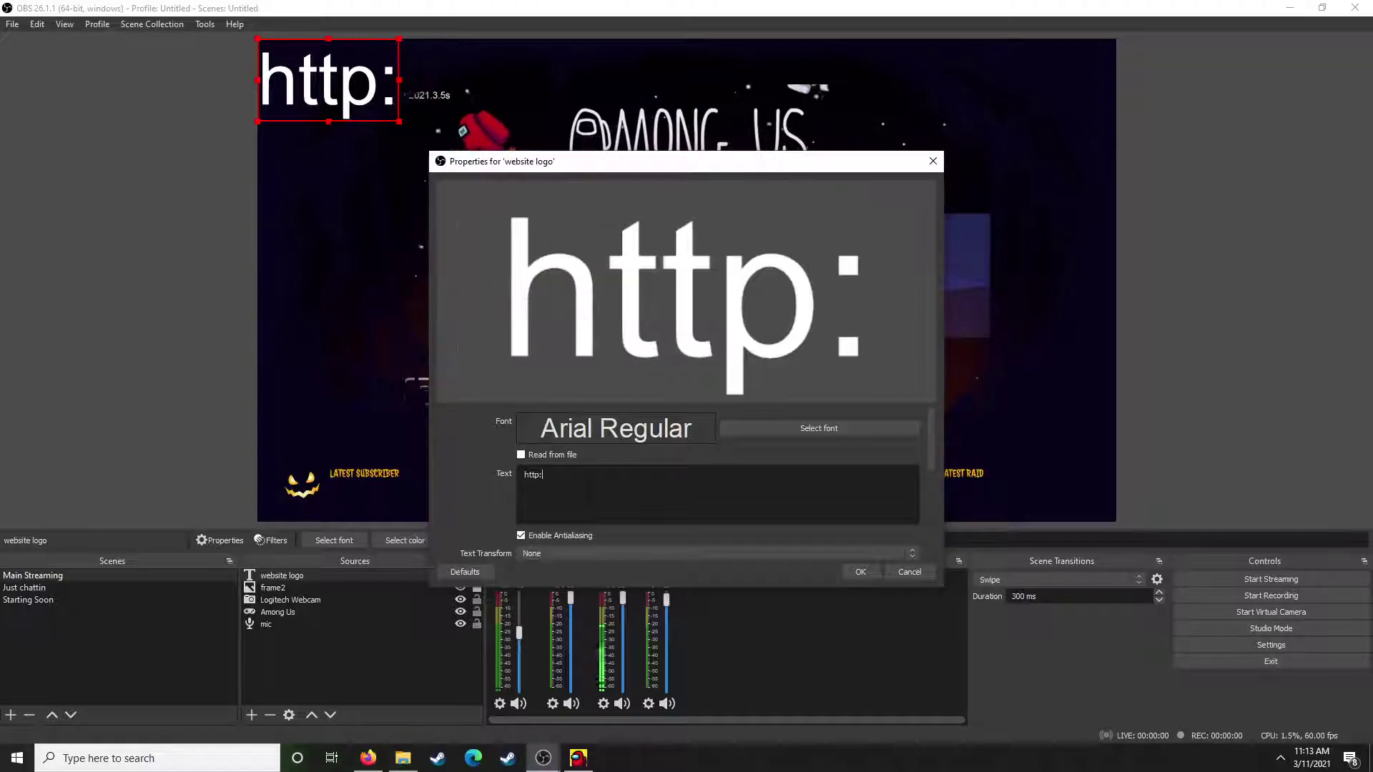
text(s://)
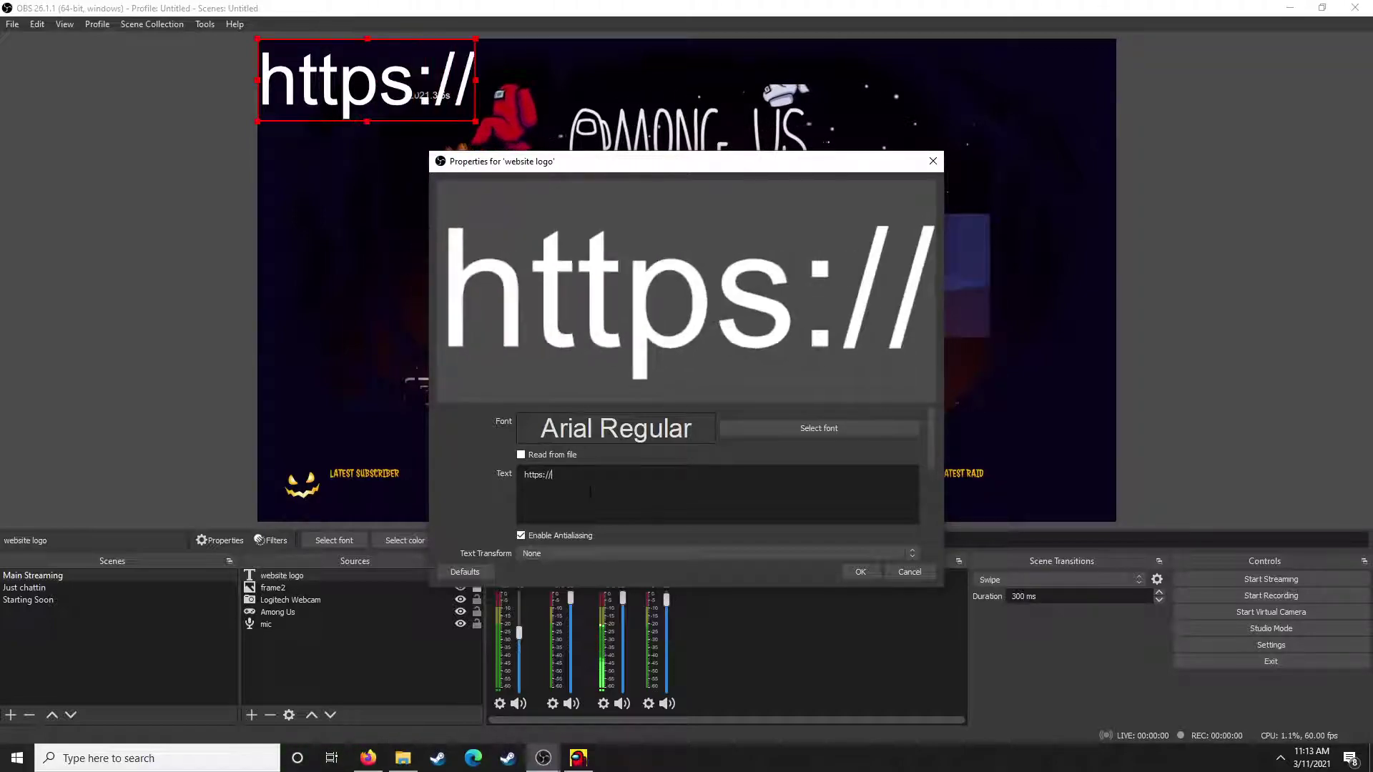
text(www.)
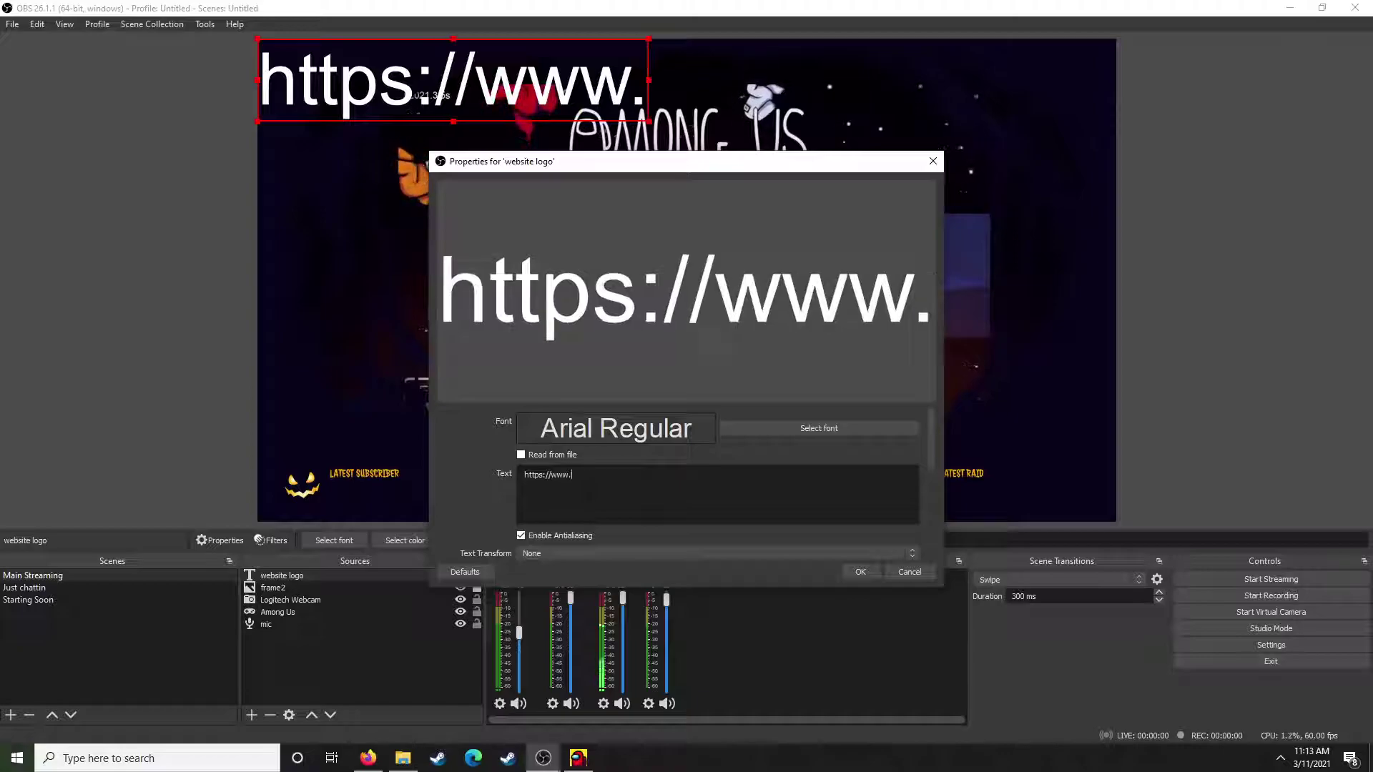
text(tay2)
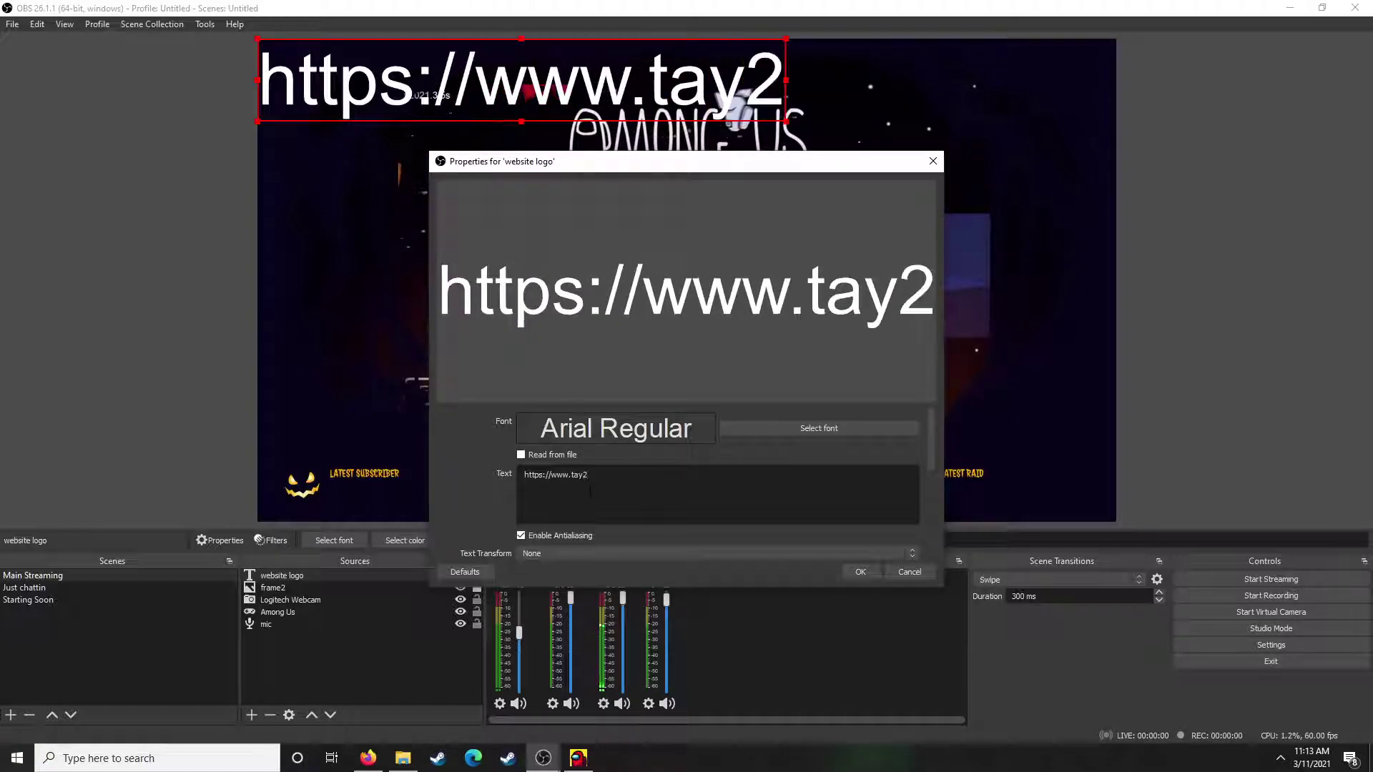
text(.org)
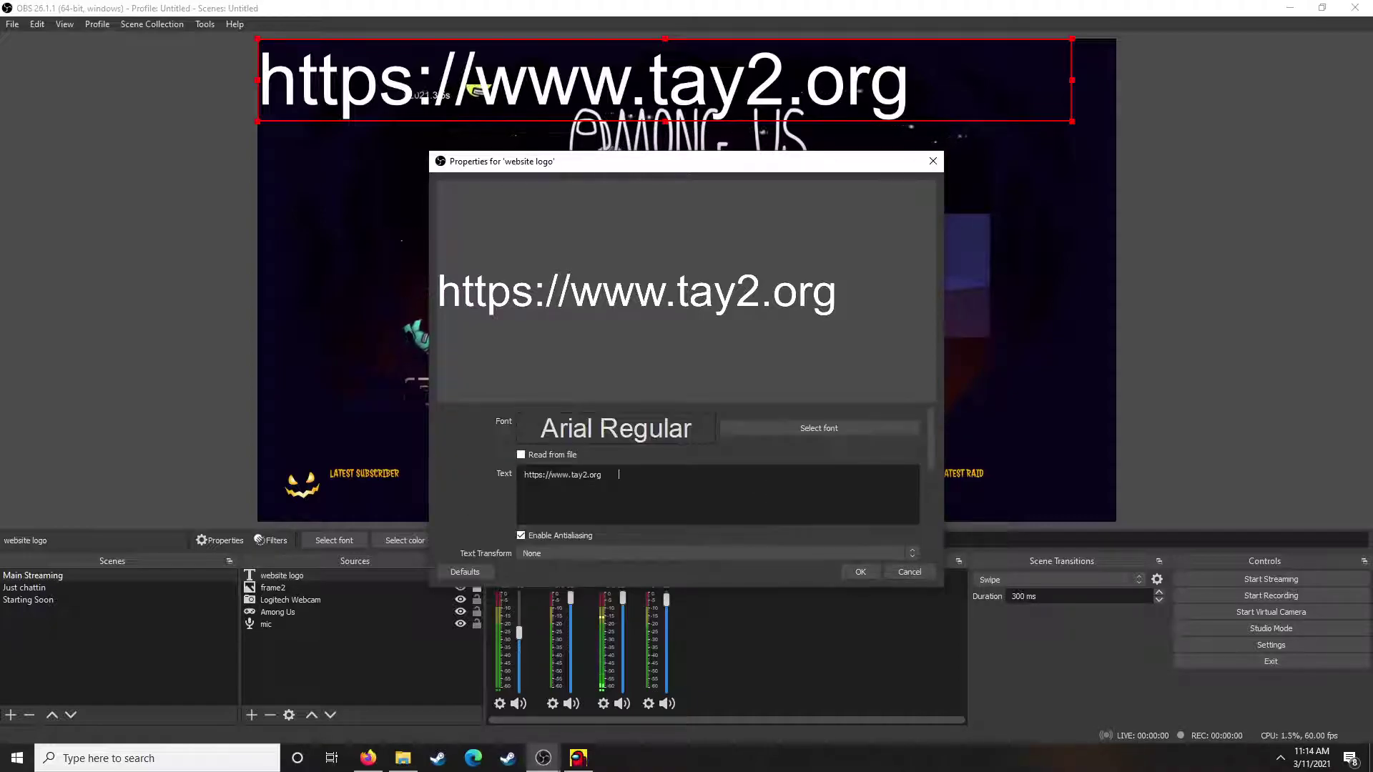
Color the website logo text yellow (#ffff00) and place it just above the row of Latest Subscriber and Follower labels.
scroll(741, 500, down, 1)
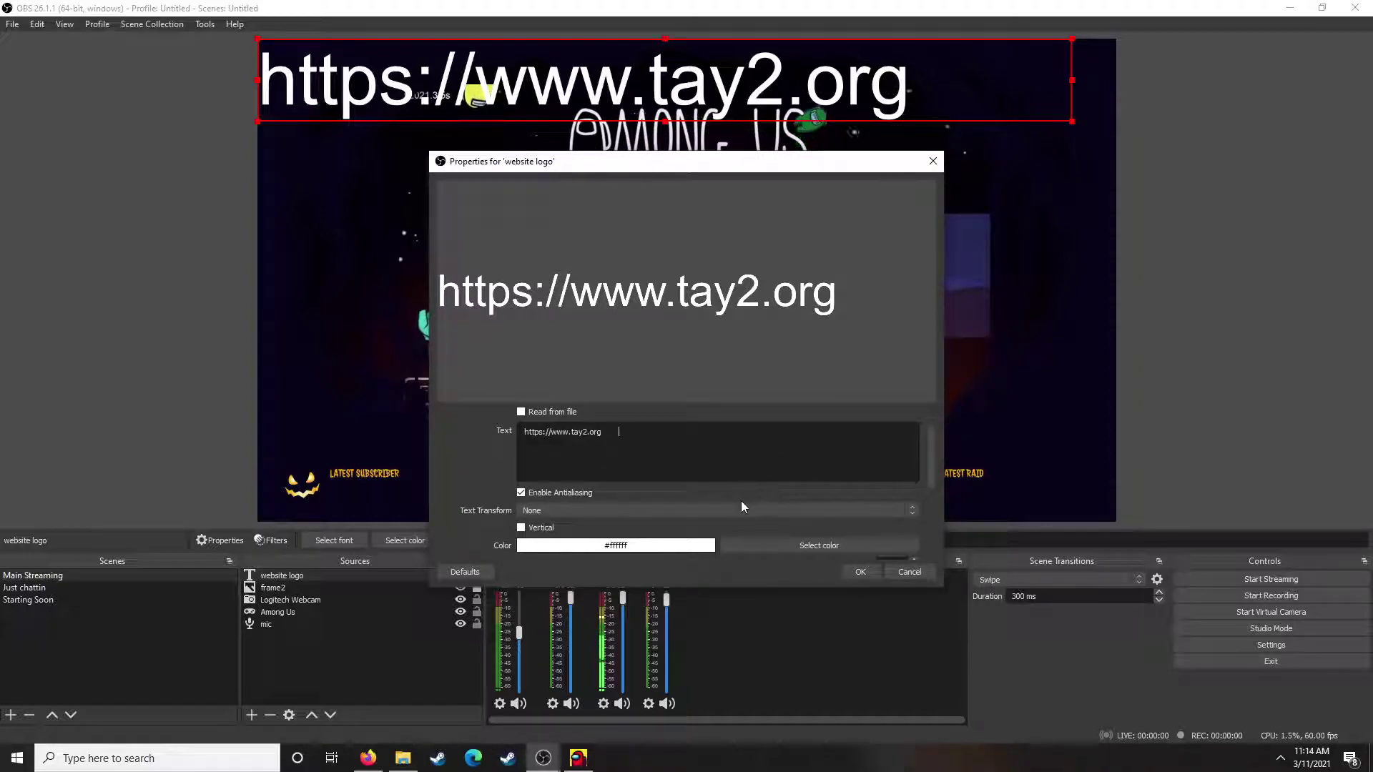
scroll(741, 501, down, 1)
click(799, 504)
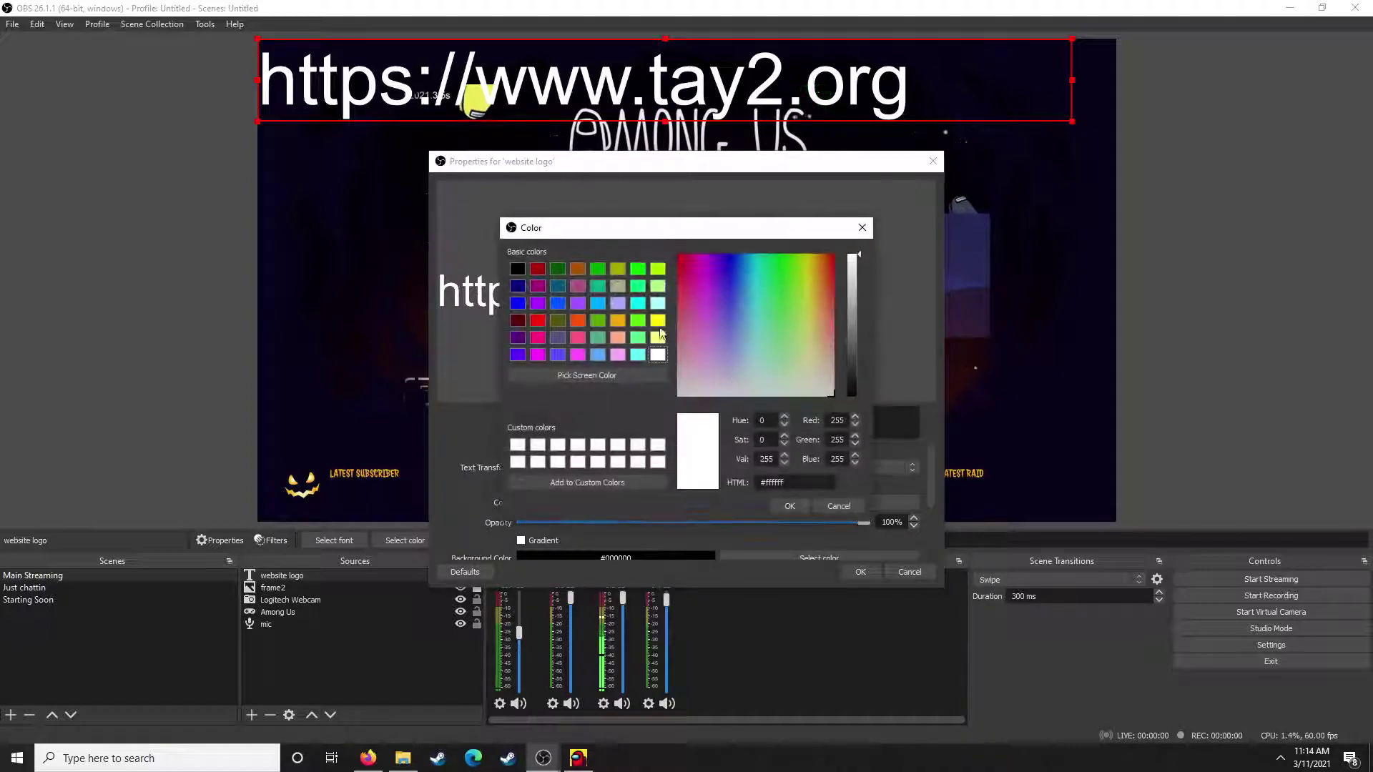
click(656, 322)
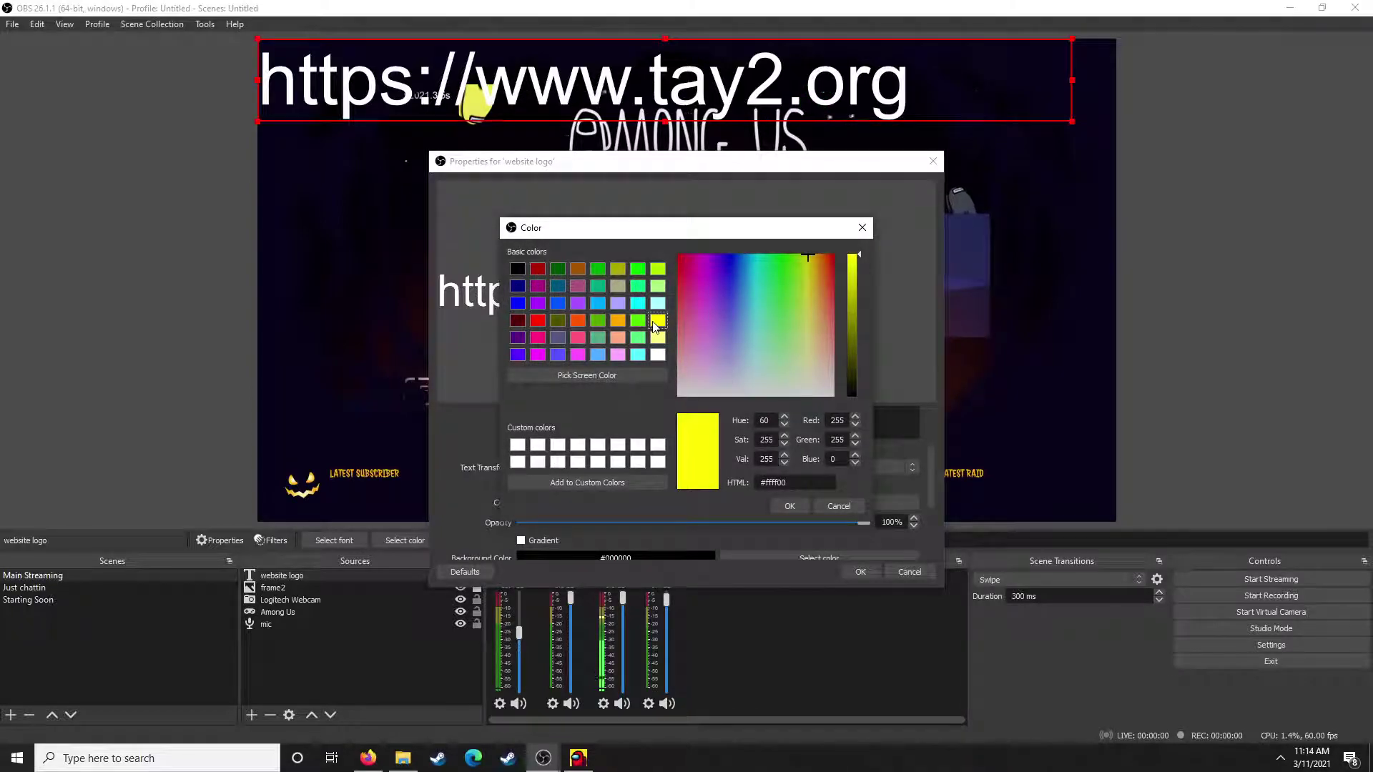
click(788, 505)
scroll(806, 491, down, 3)
scroll(808, 489, down, 2)
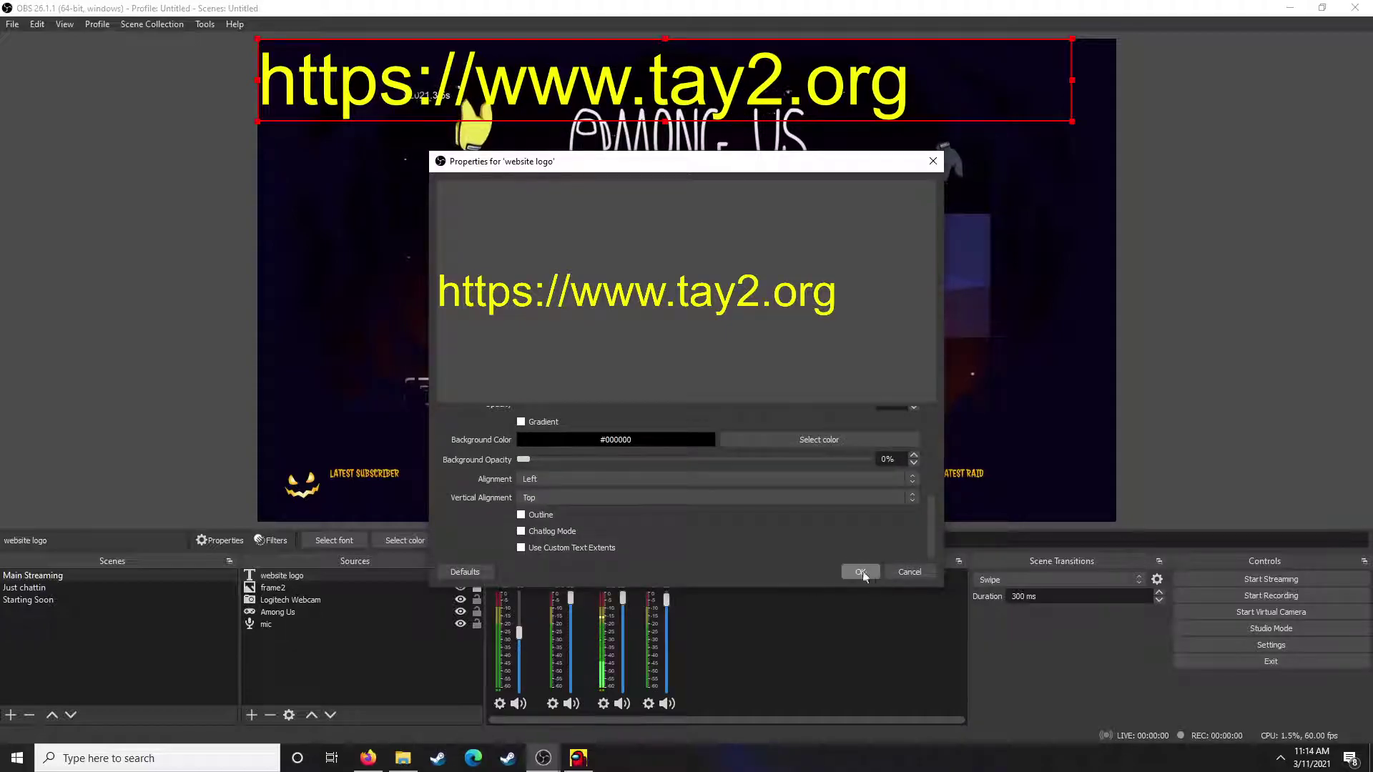
click(859, 573)
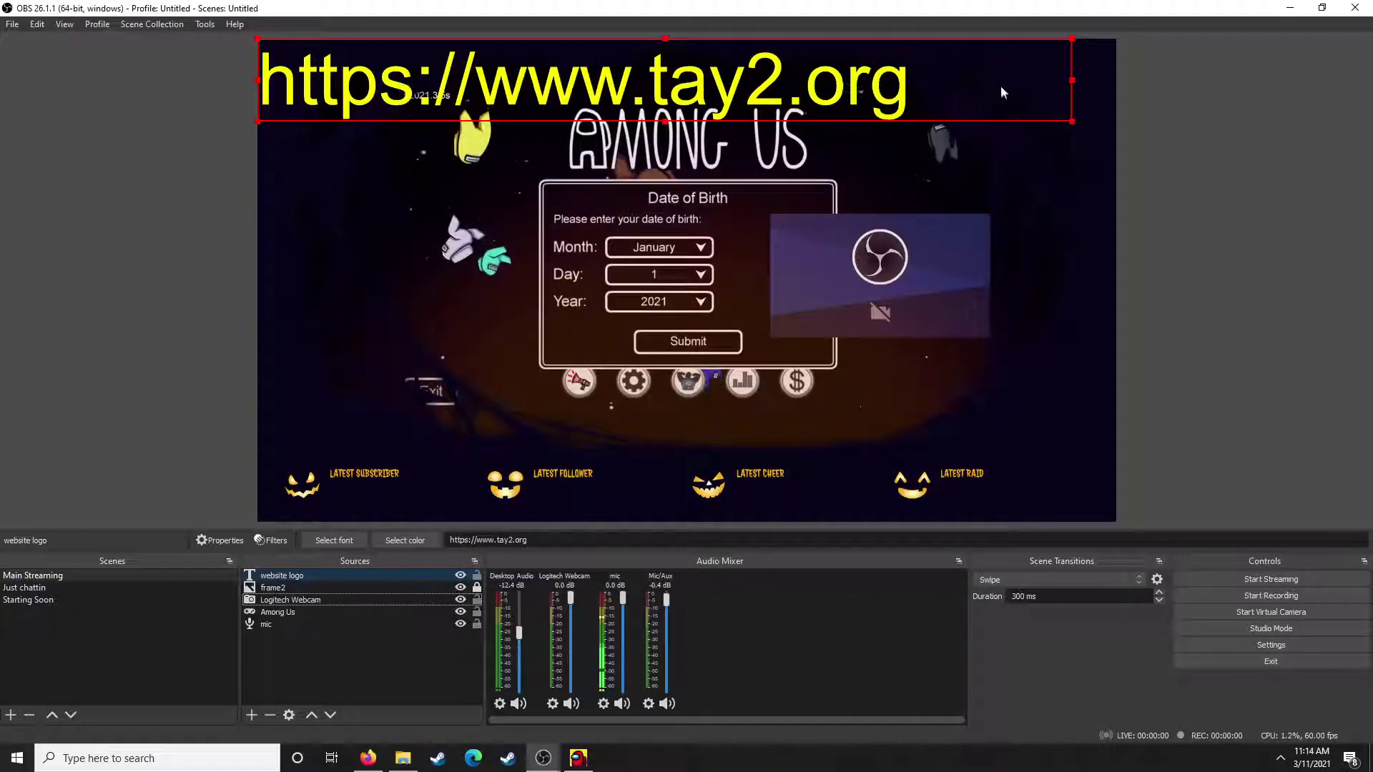
drag(879, 81, 908, 419)
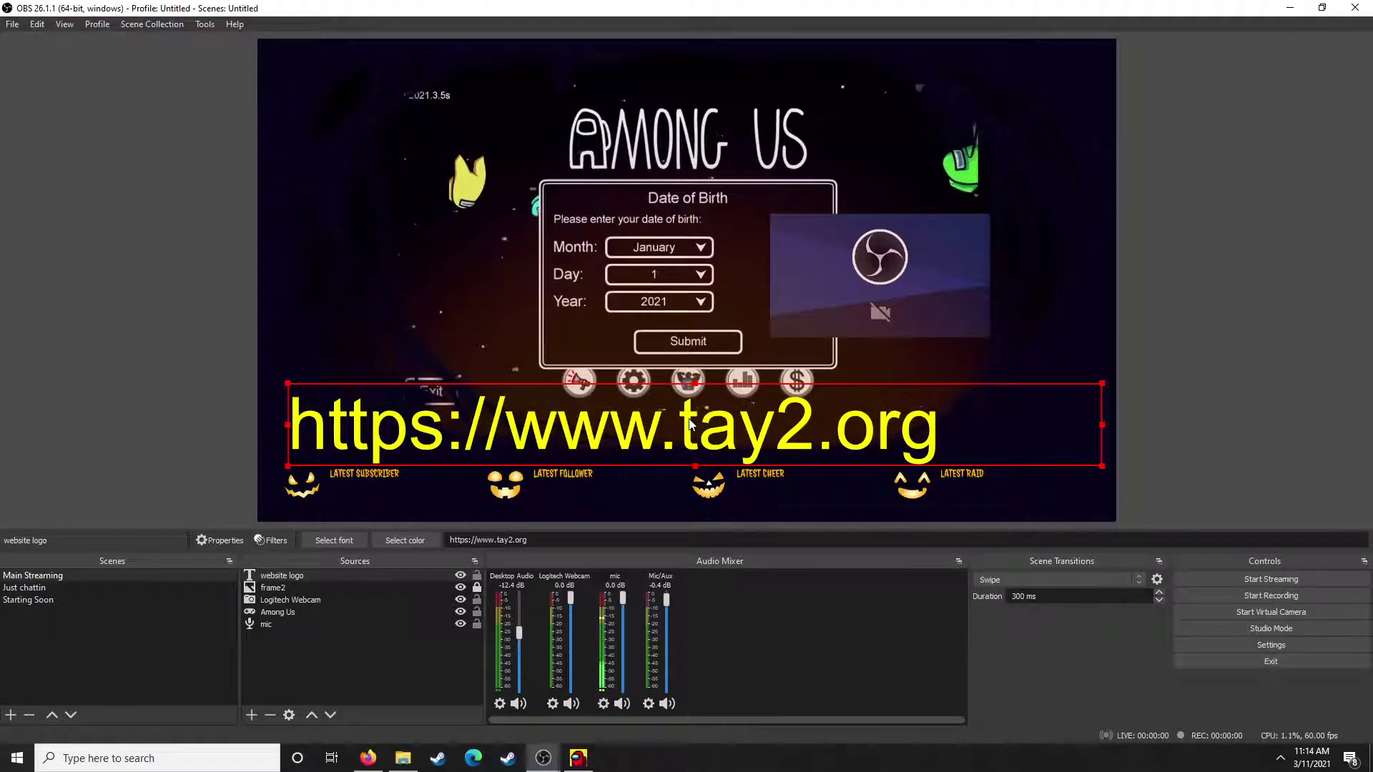
right_click(306, 575)
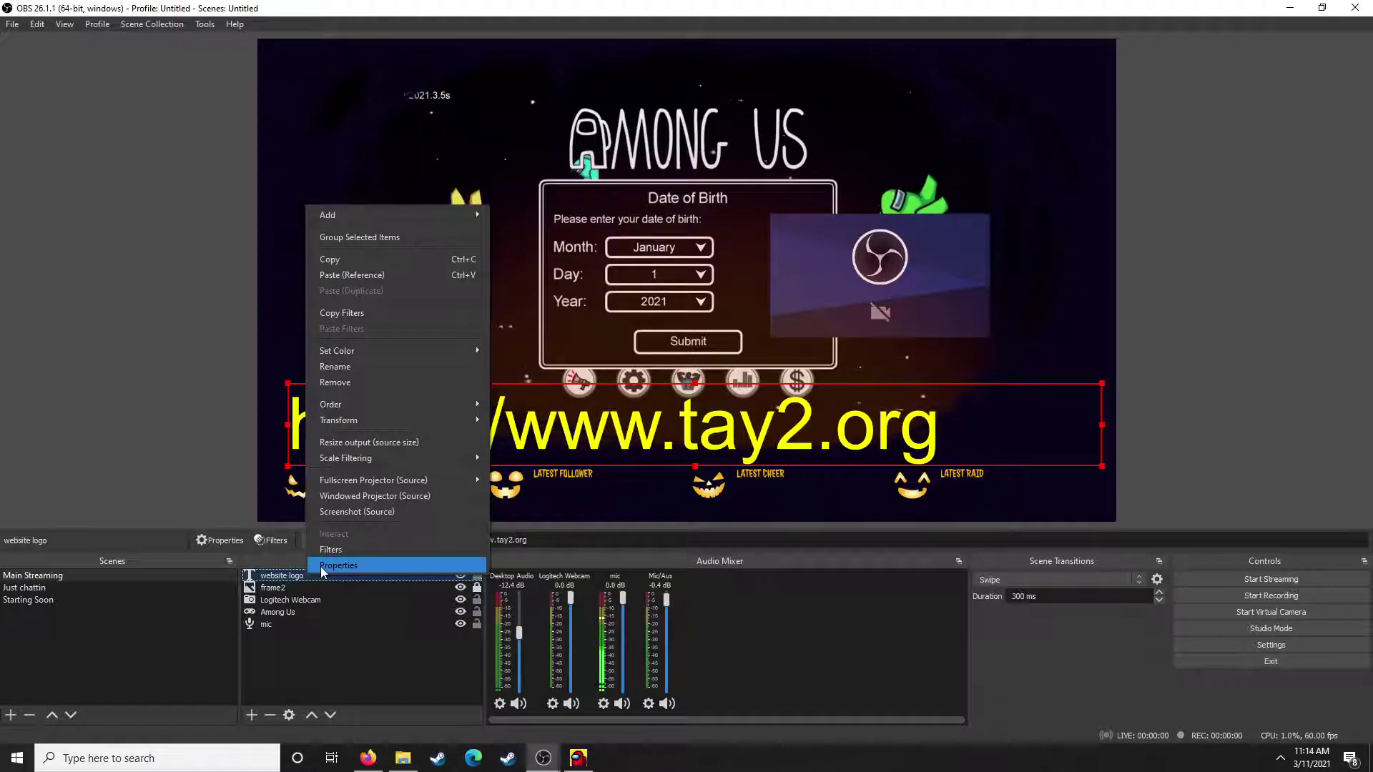
click(321, 566)
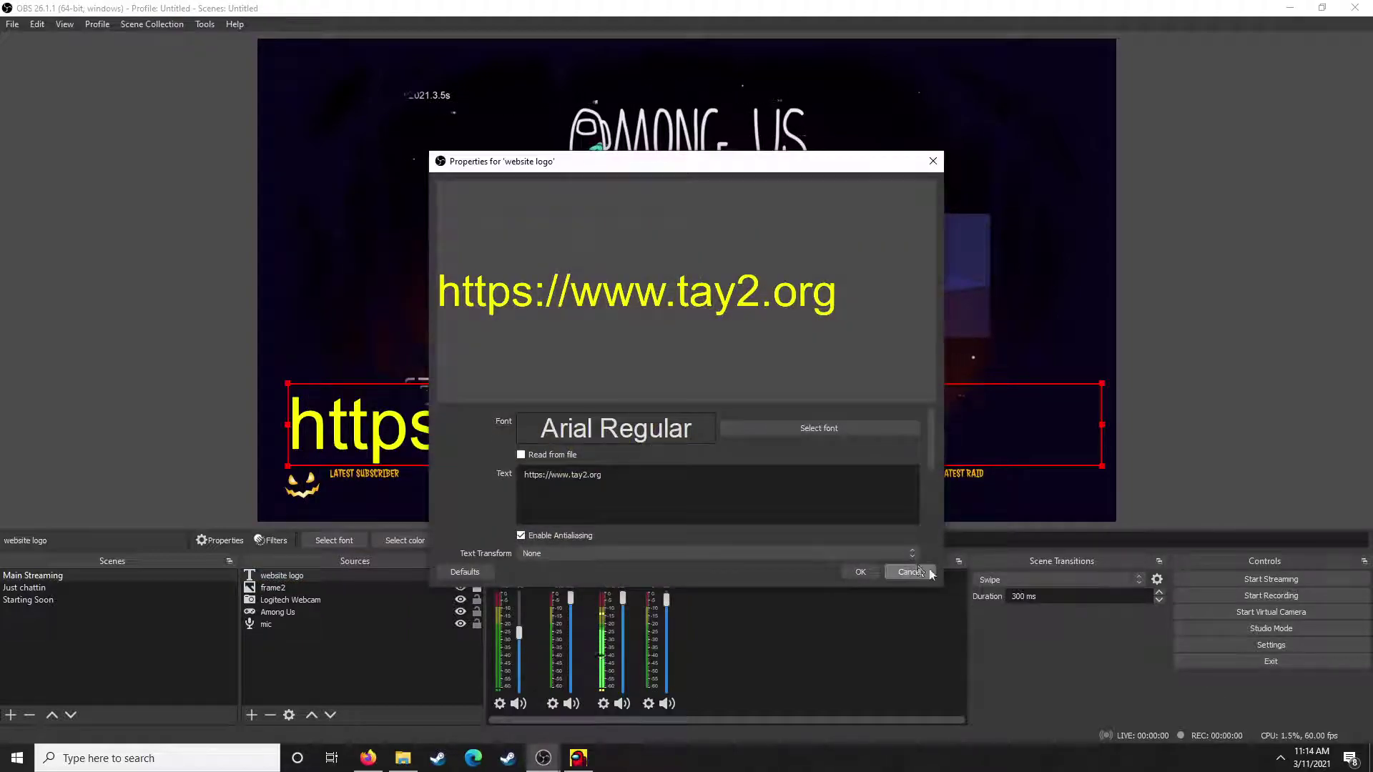
click(909, 572)
Add a Scroll filter named "website scroll" to the website logo source.
right_click(285, 573)
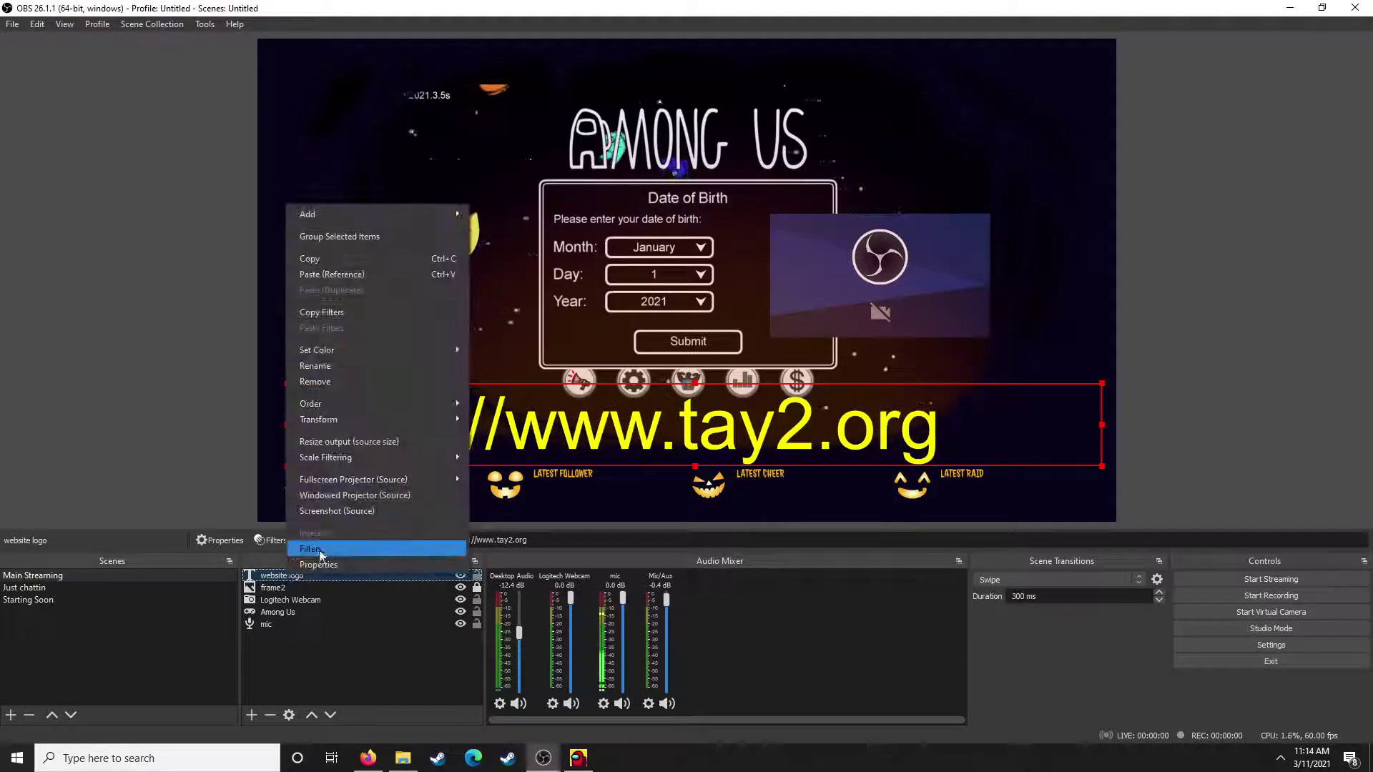
click(311, 549)
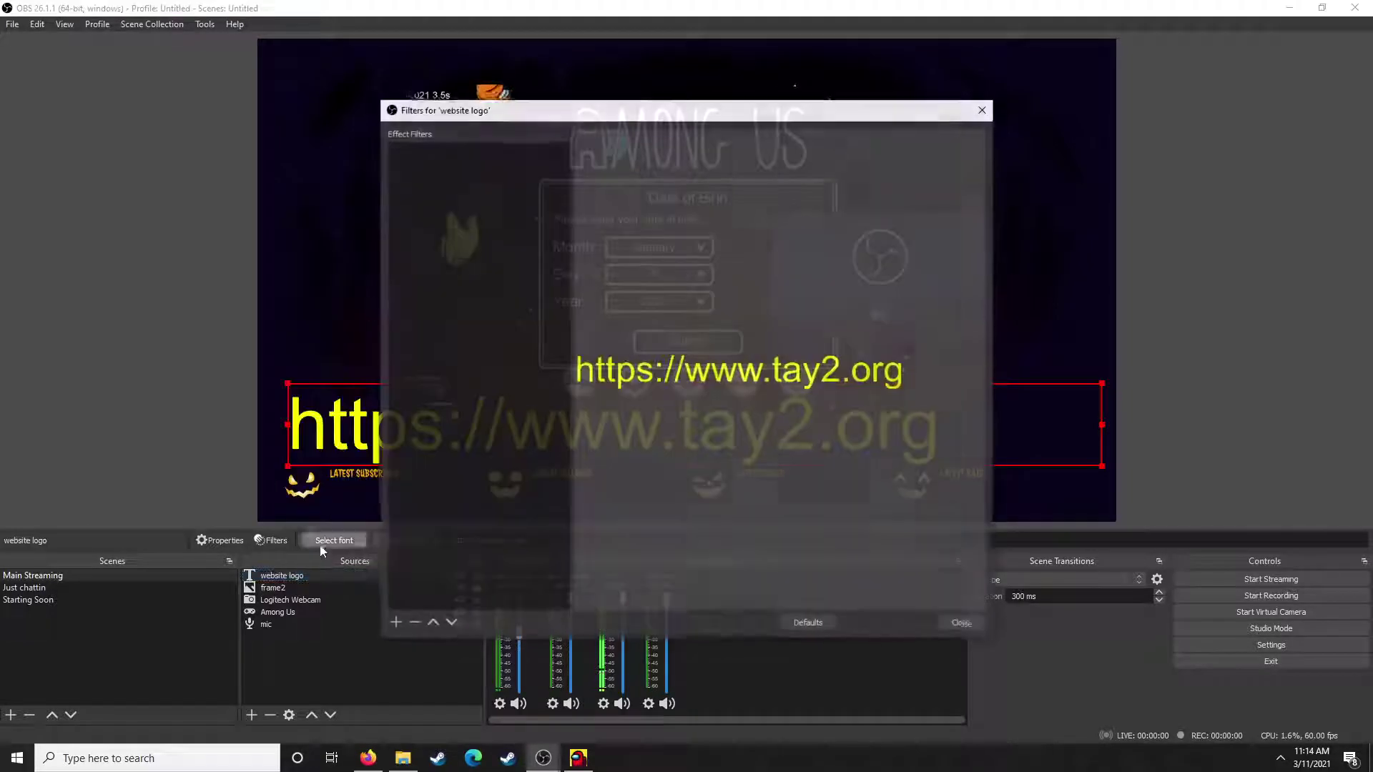
click(394, 624)
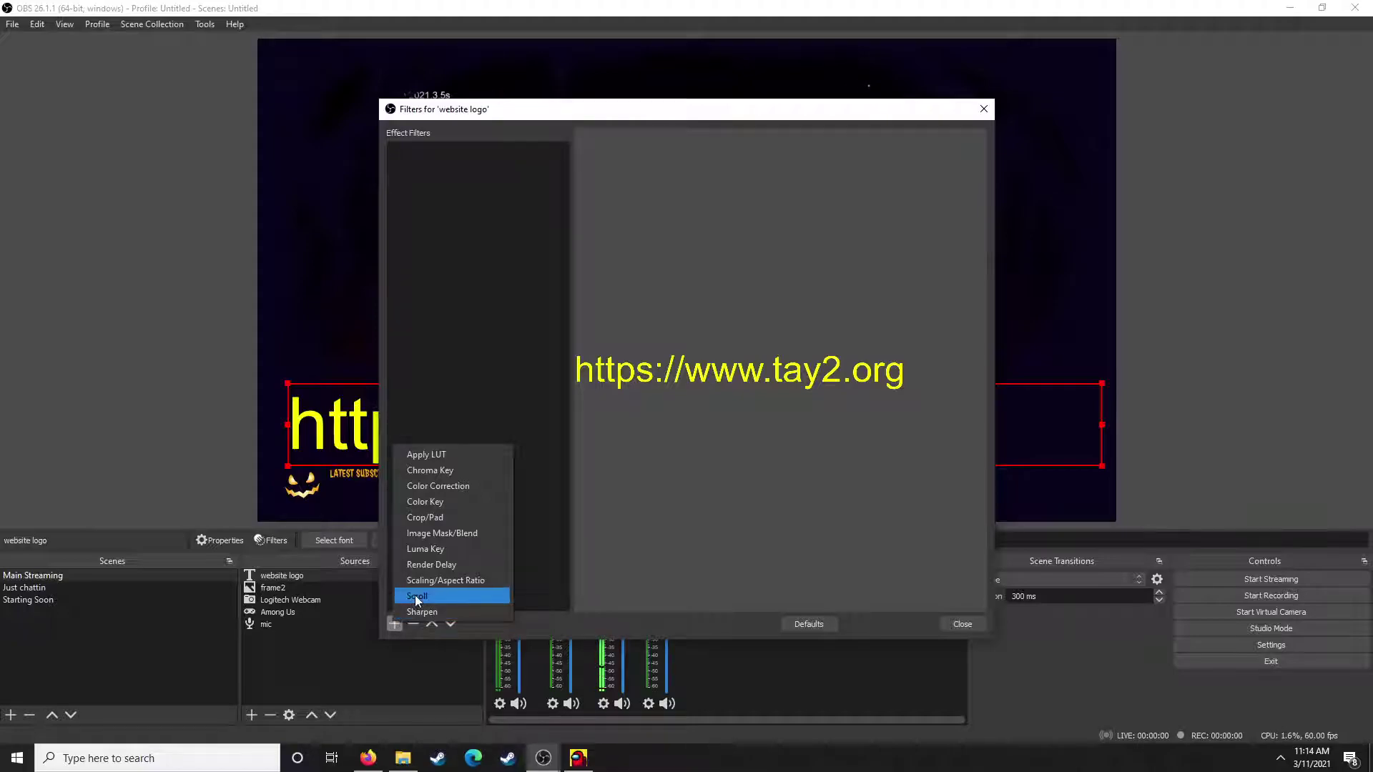
click(416, 596)
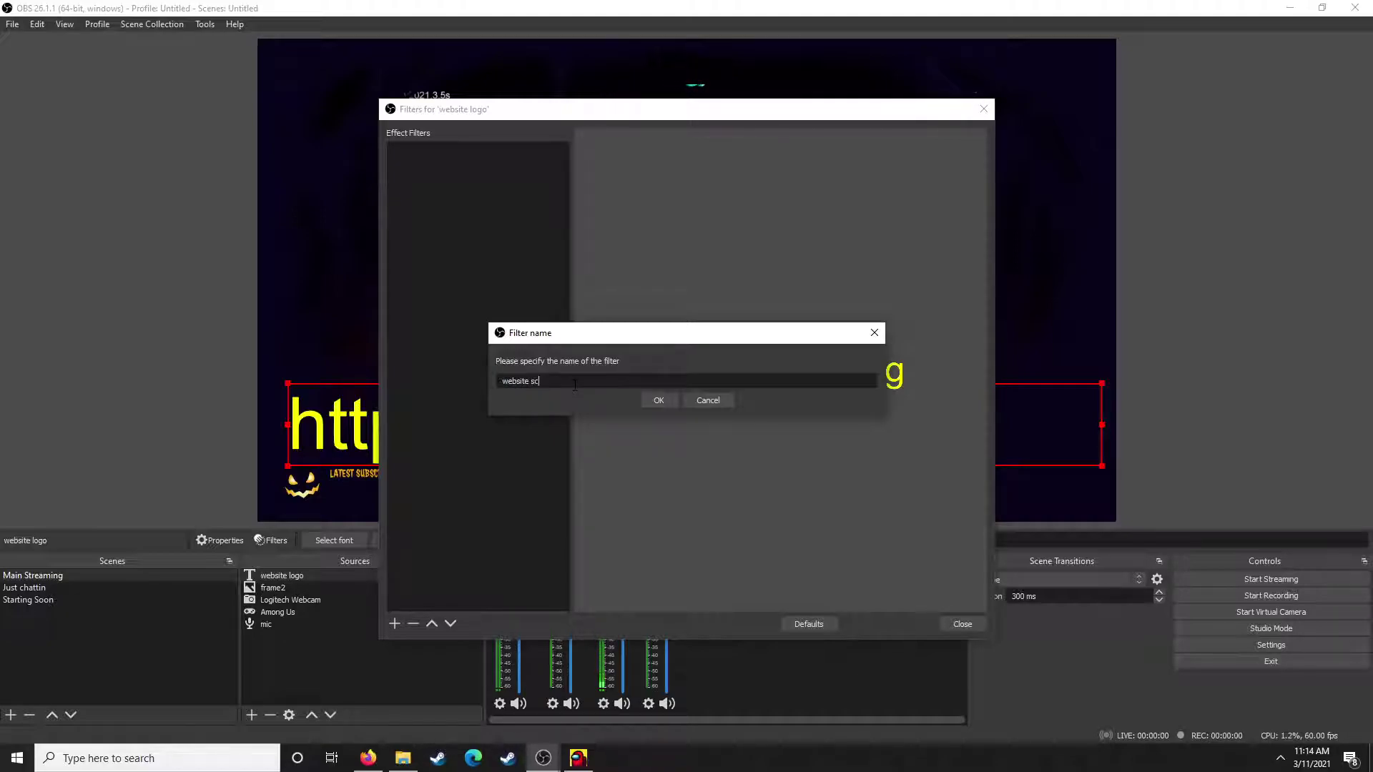
key(Return)
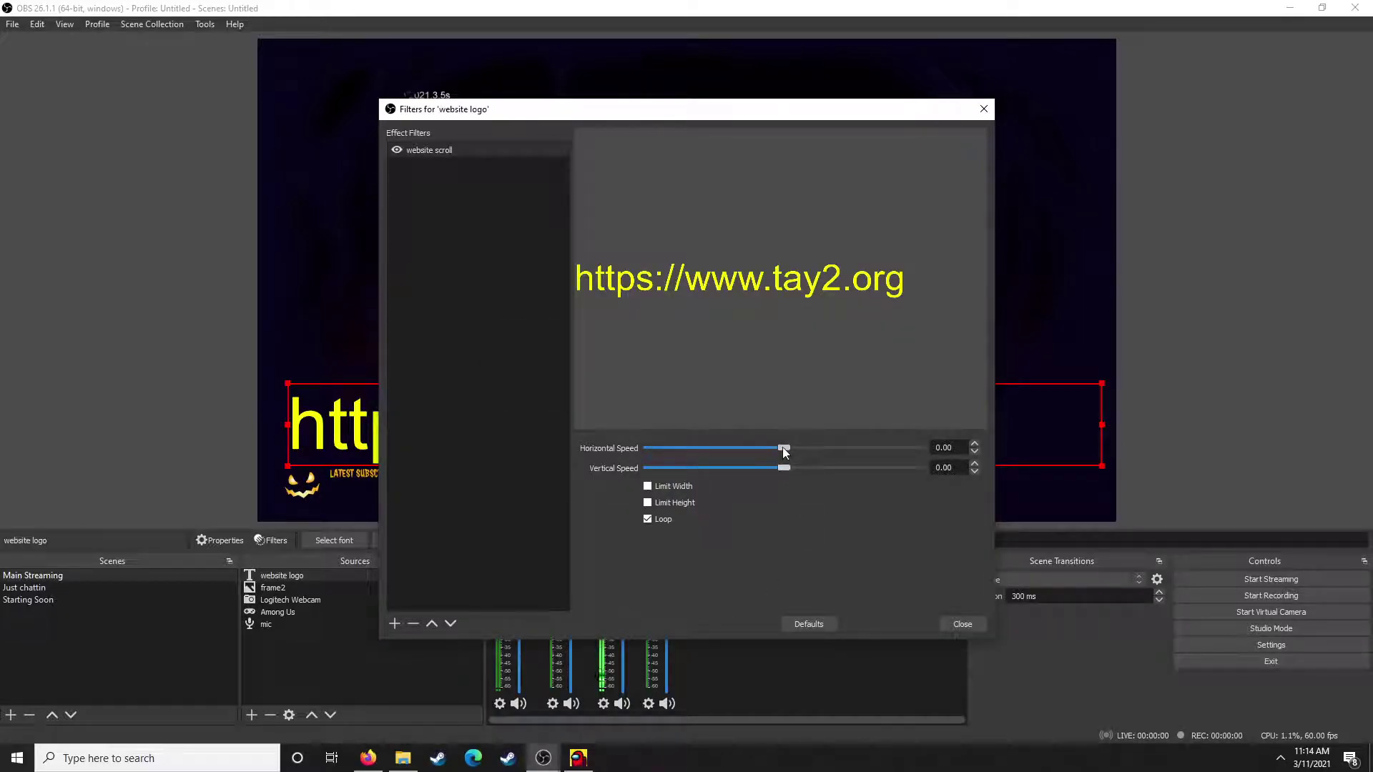
Try out horizontal scroll speeds of 500 and 132 and a vertical speed of 164 on the website text.
drag(780, 449, 927, 448)
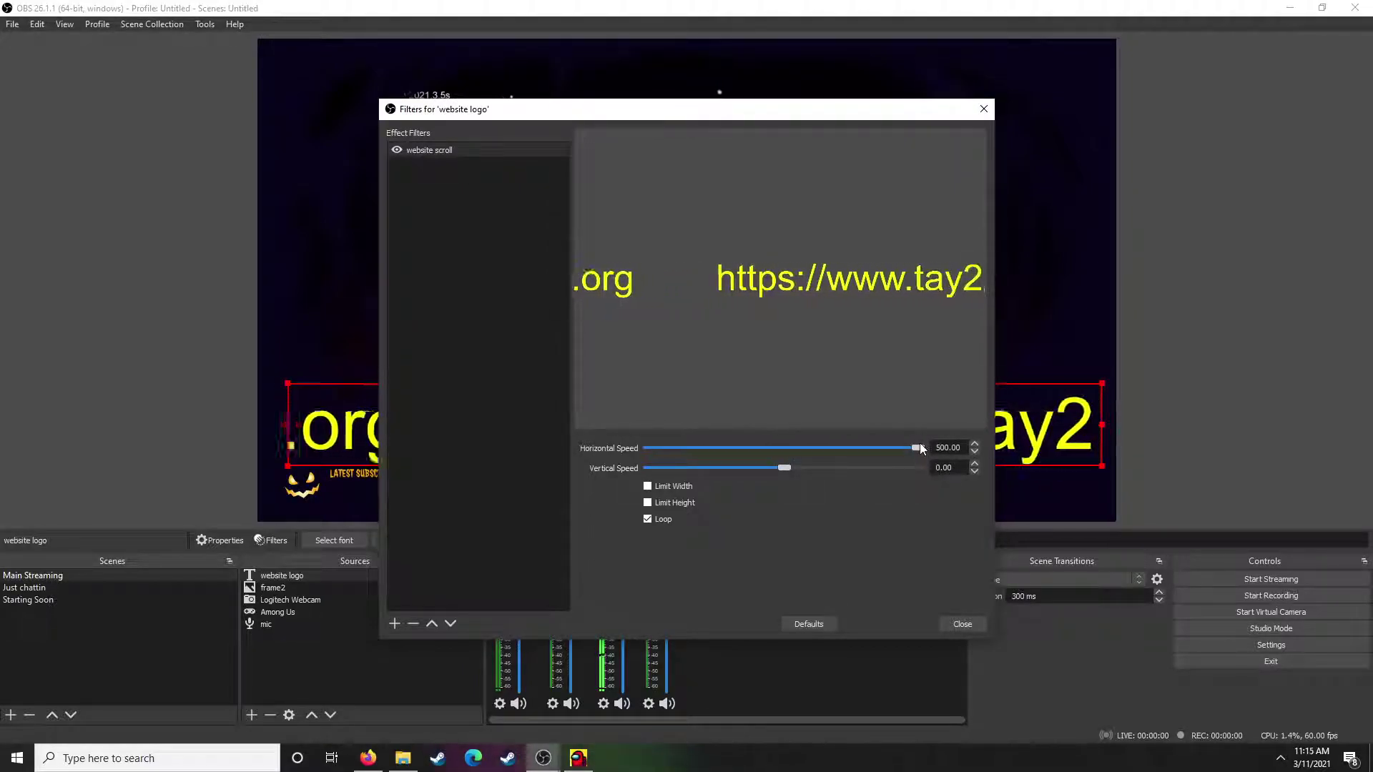
drag(917, 448, 821, 449)
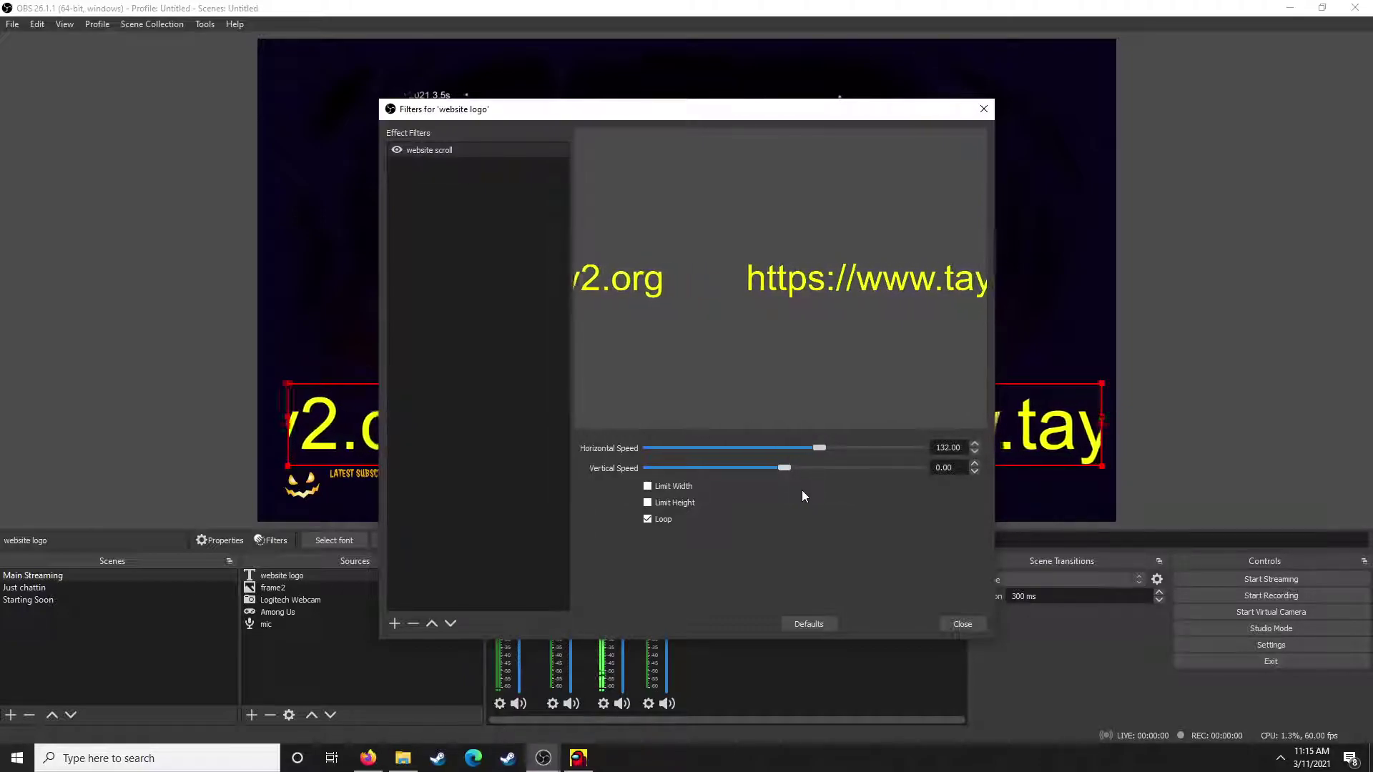
mouse_move(819, 447)
mouse_down()
mouse_move(781, 453)
mouse_move(825, 466)
mouse_up()
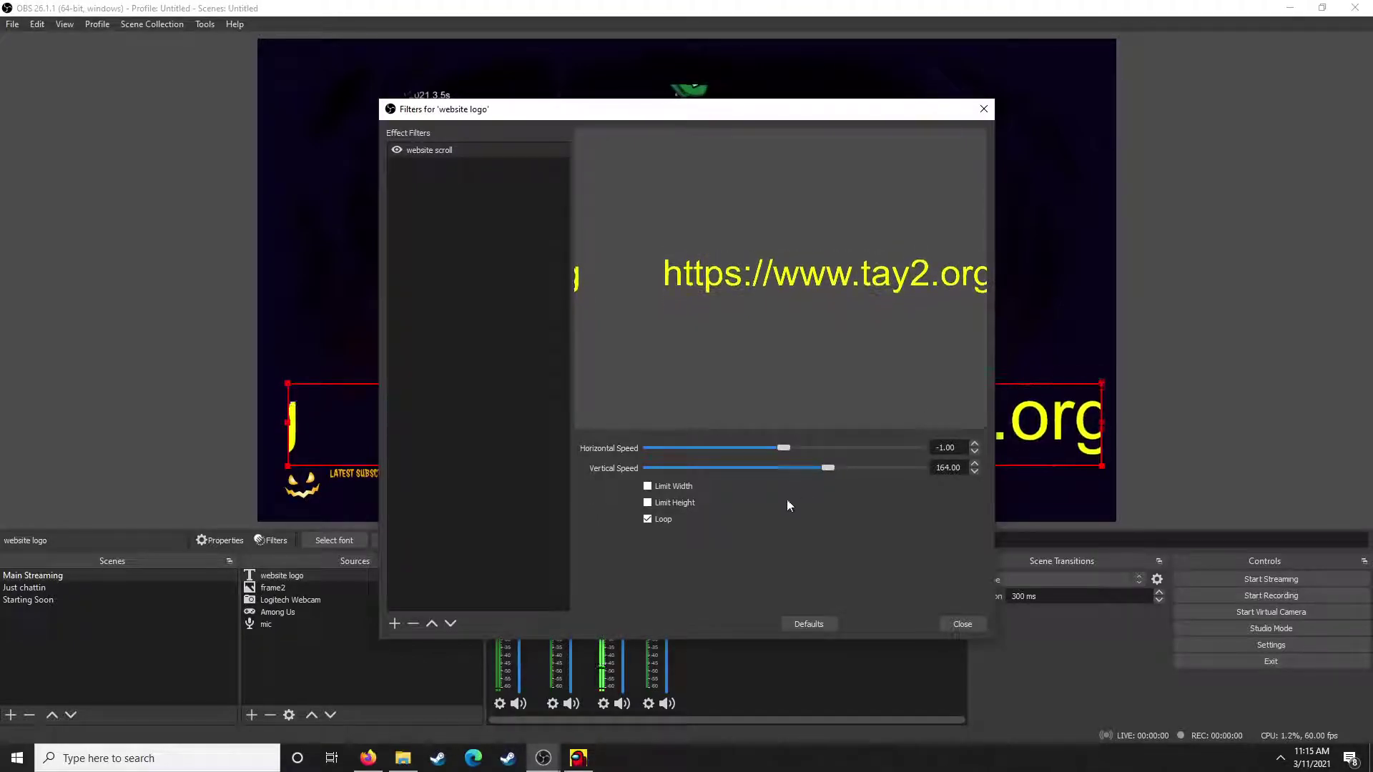
click(965, 624)
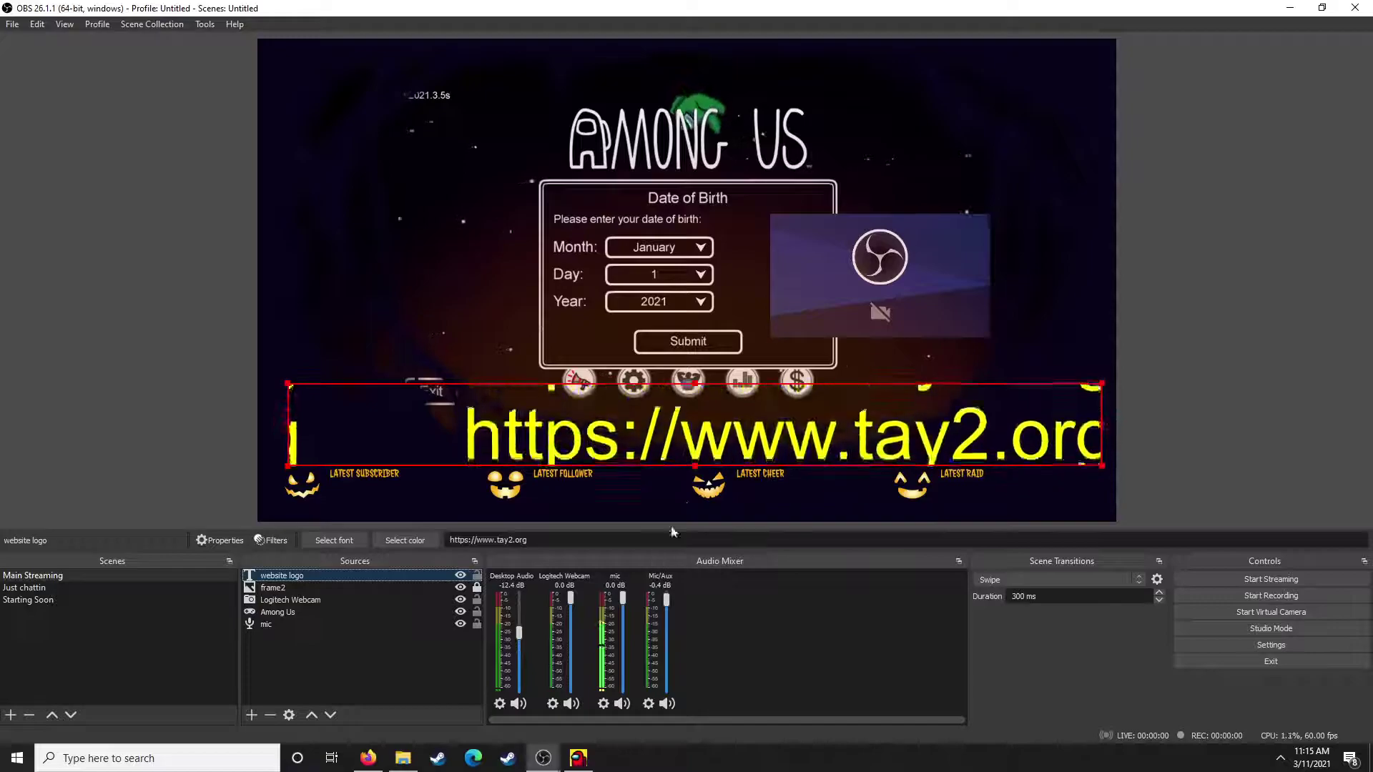
mouse_move(725, 430)
mouse_down()
mouse_move(629, 429)
mouse_move(720, 427)
mouse_up()
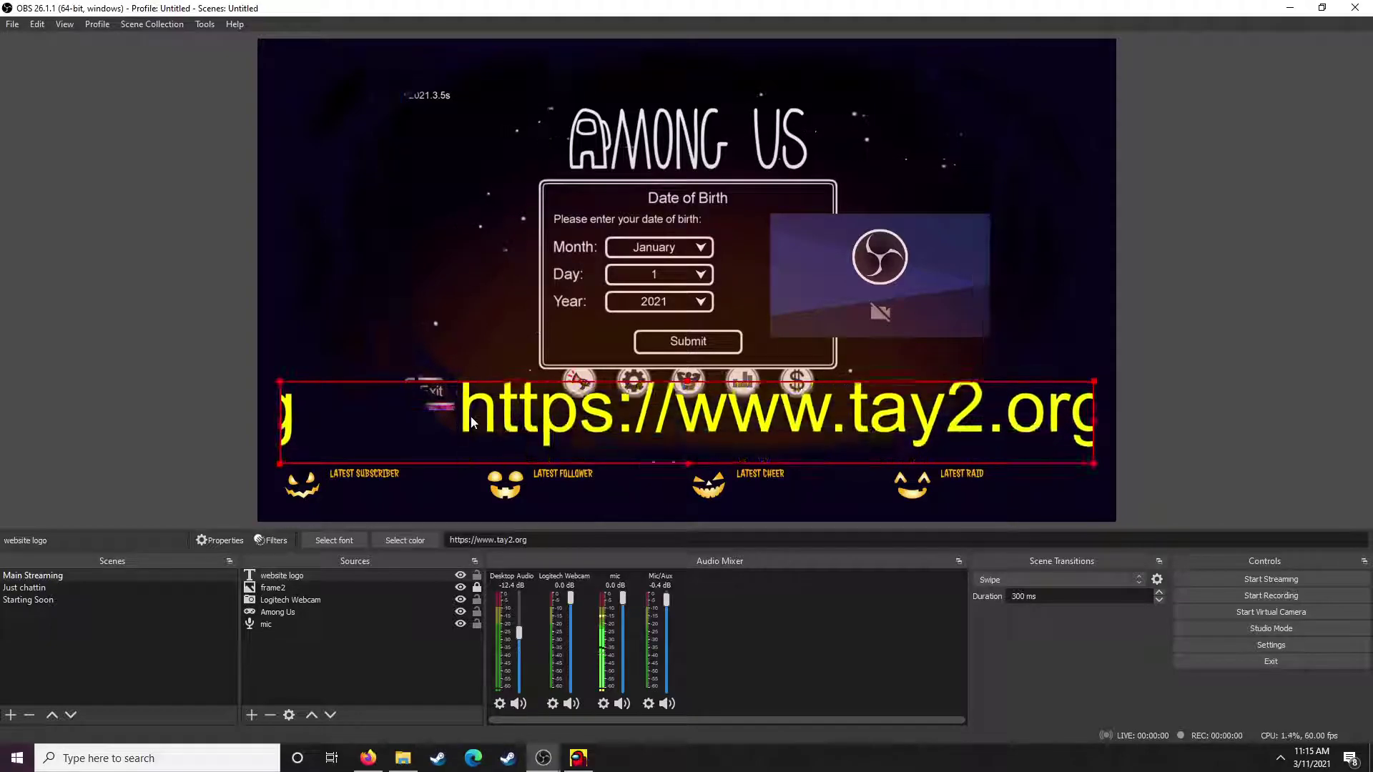
Set the website scroll filter's vertical speed to 0 and its horizontal speed to about 228.
right_click(292, 572)
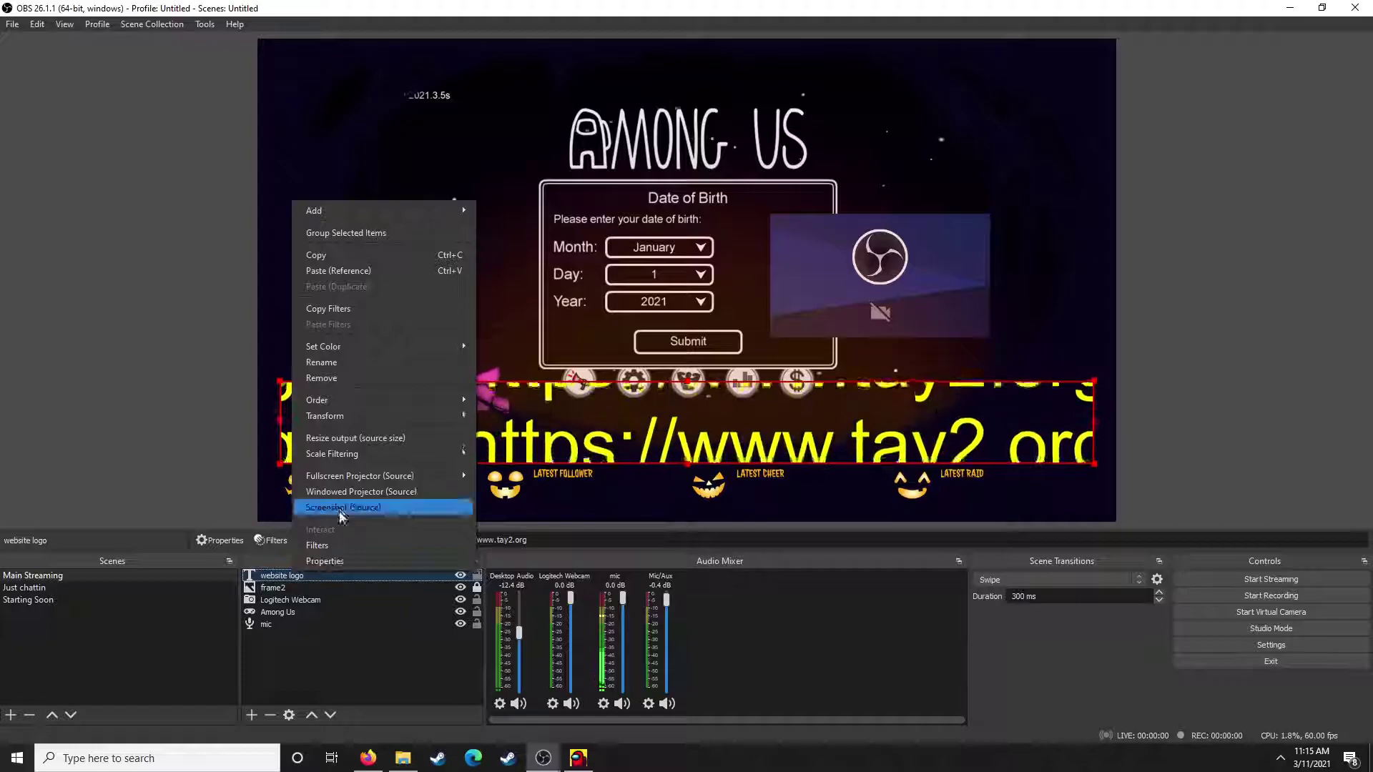
click(318, 545)
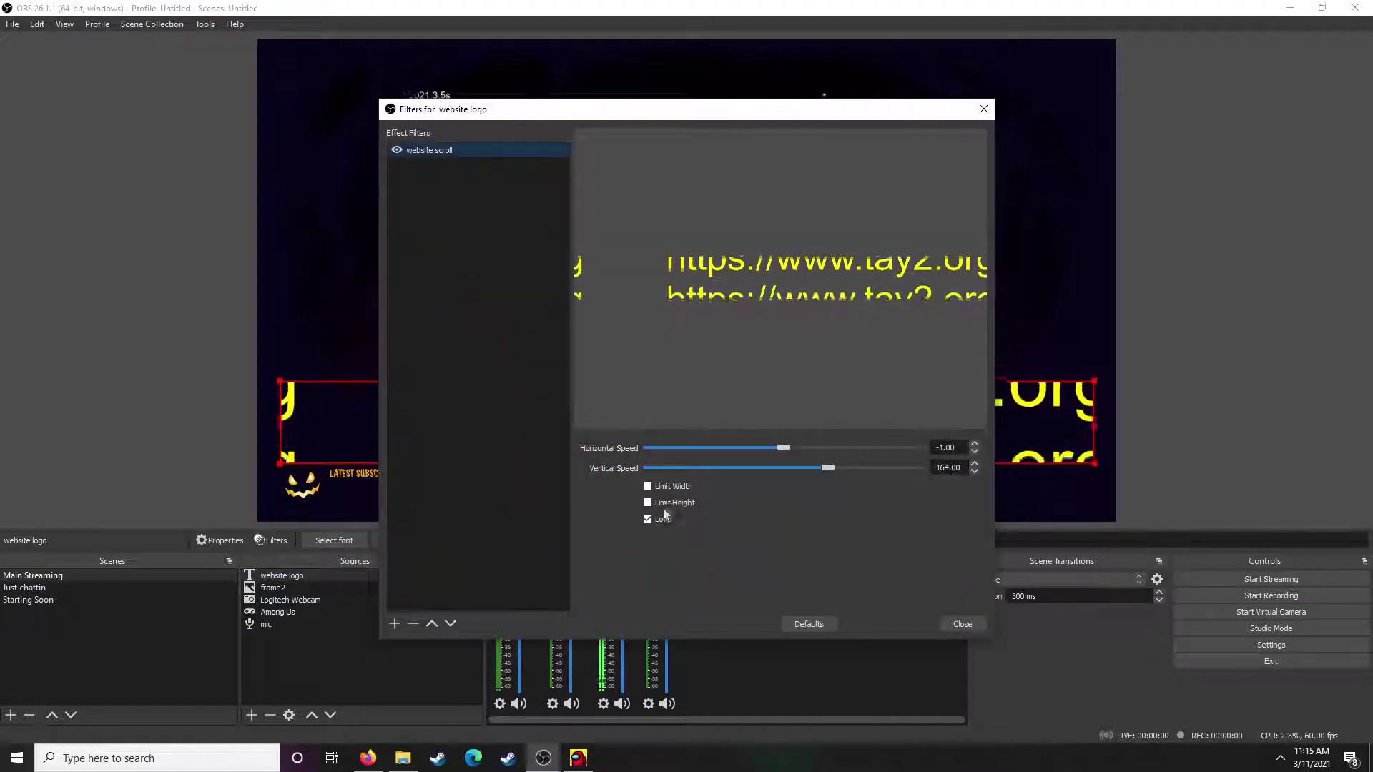
drag(826, 466, 782, 469)
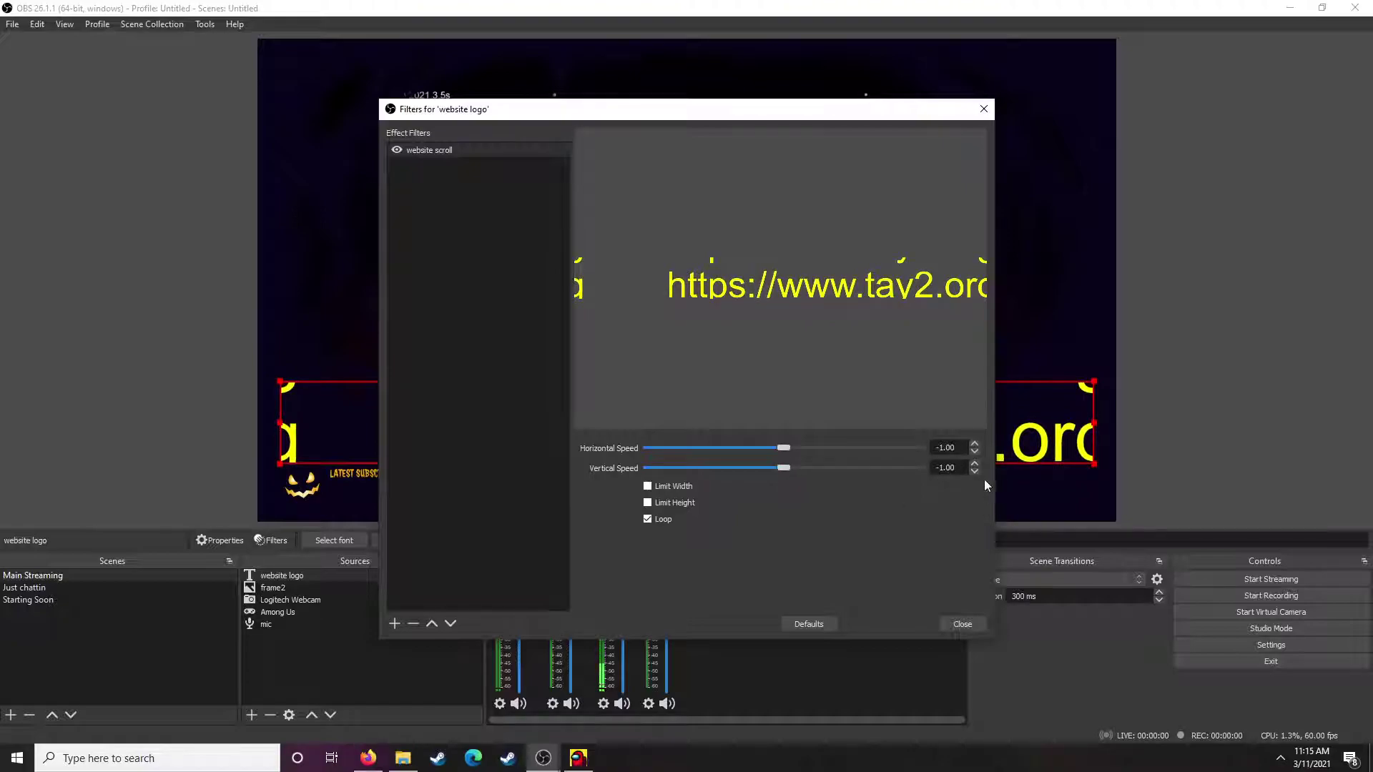
scroll(953, 468, up, 1)
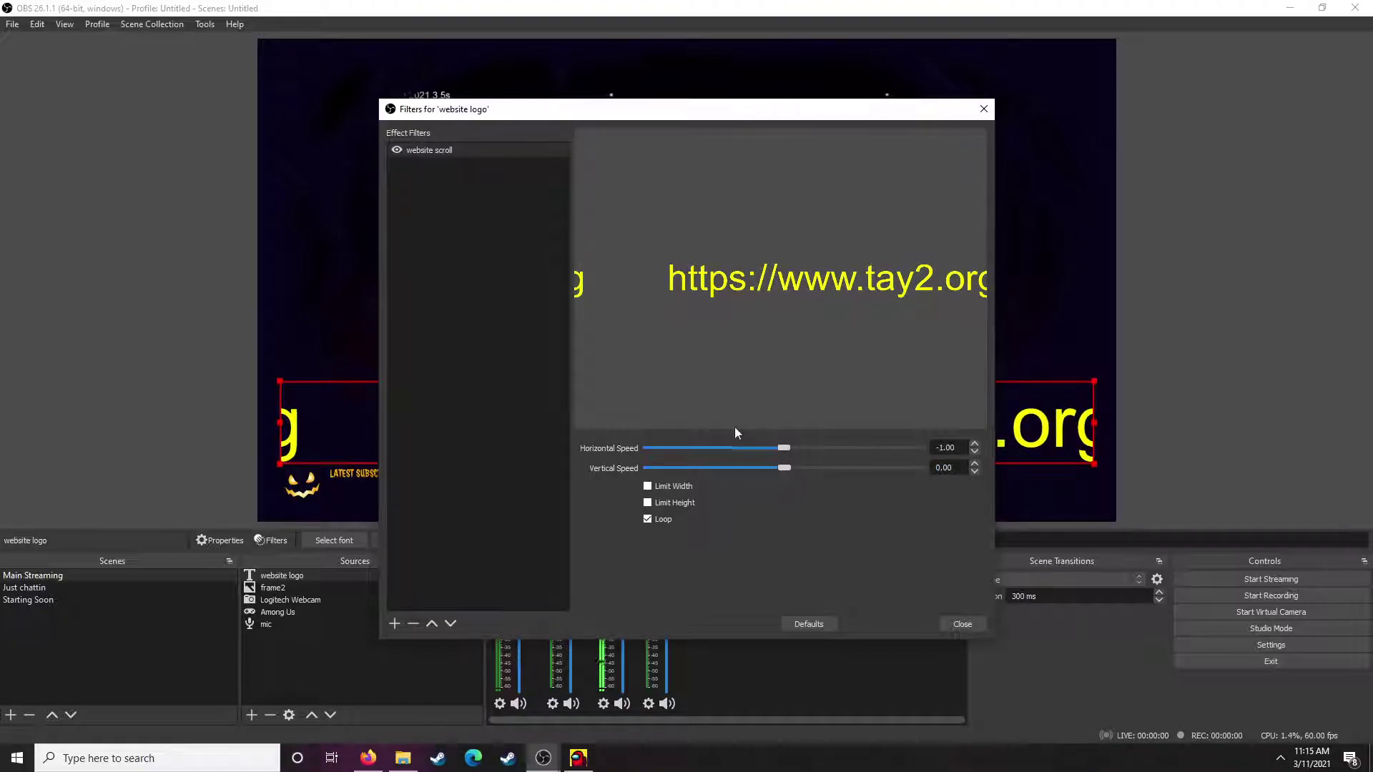
drag(785, 451, 843, 440)
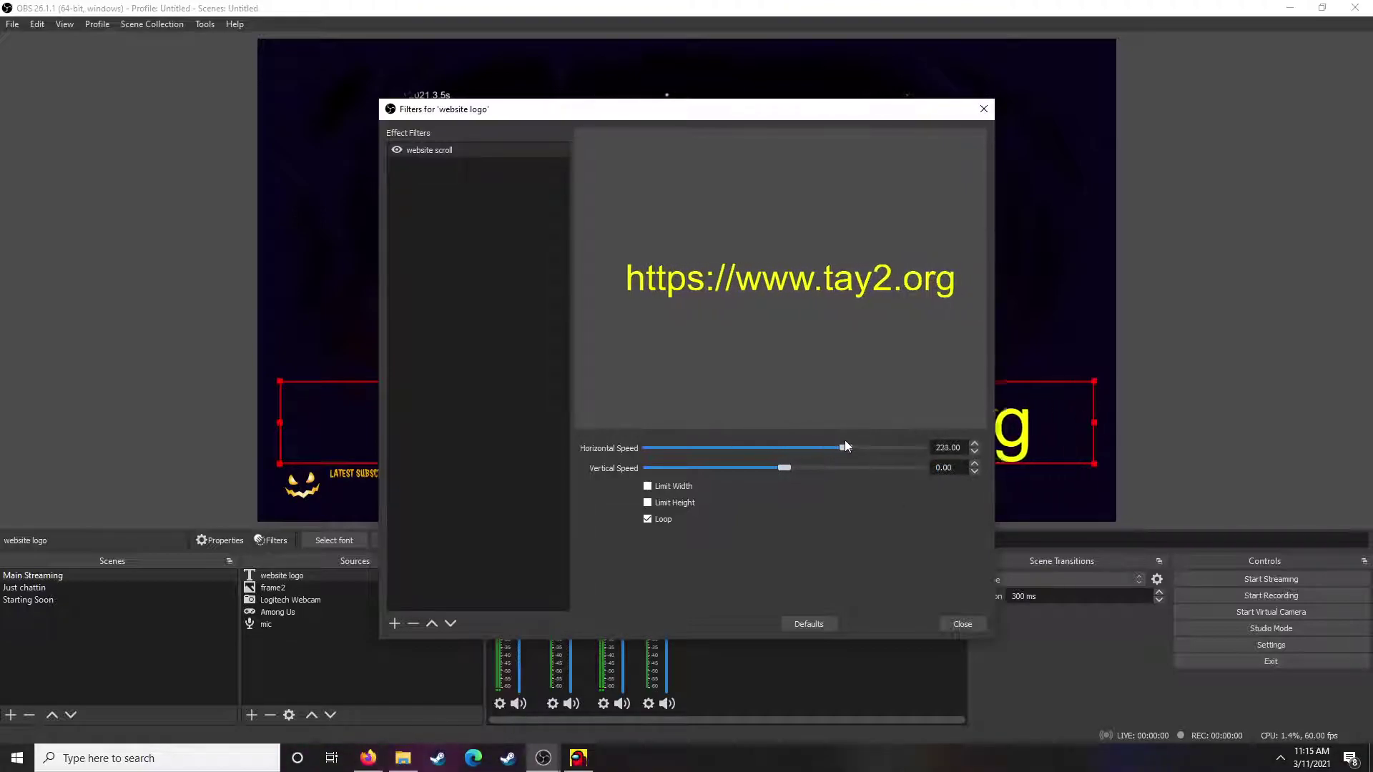
click(963, 624)
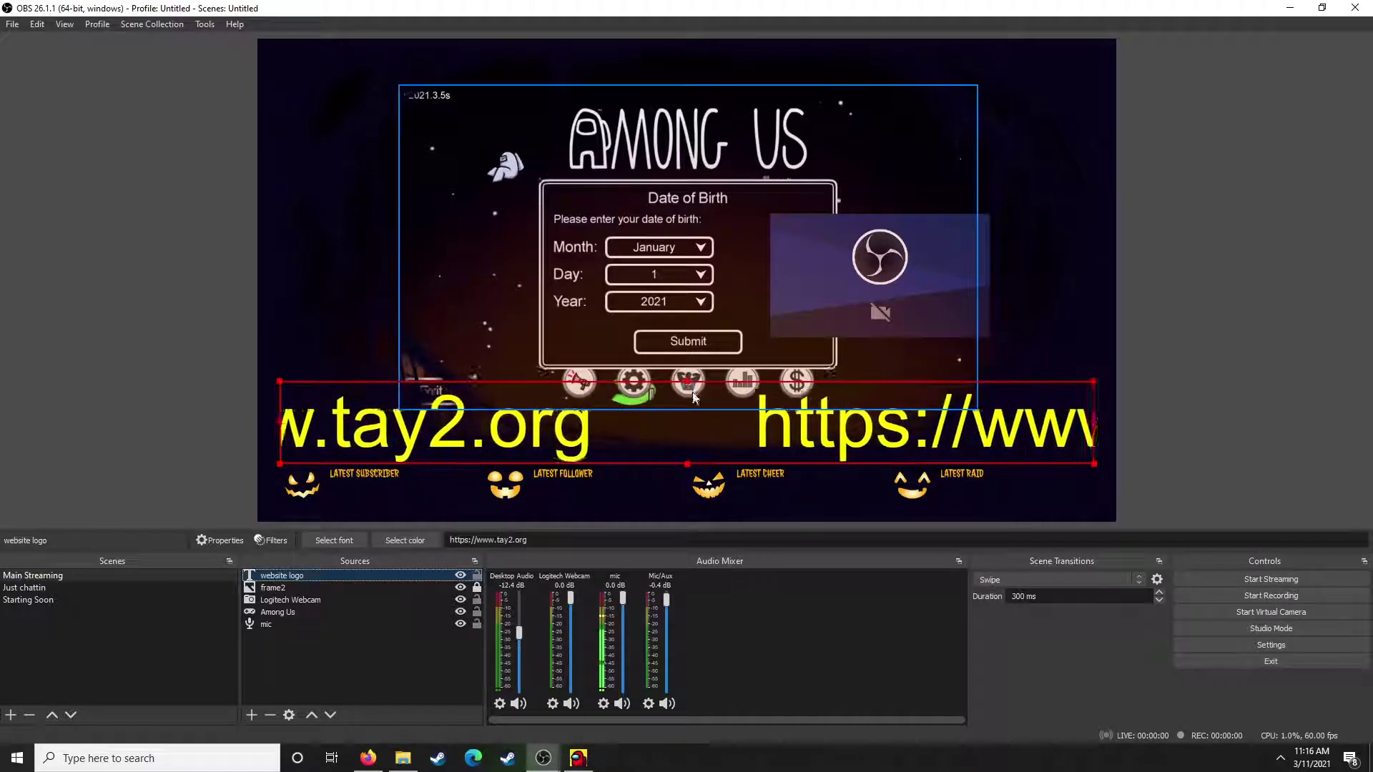
Shift the scrolling website text sideways until it meets the canvas's right edge.
click(1056, 213)
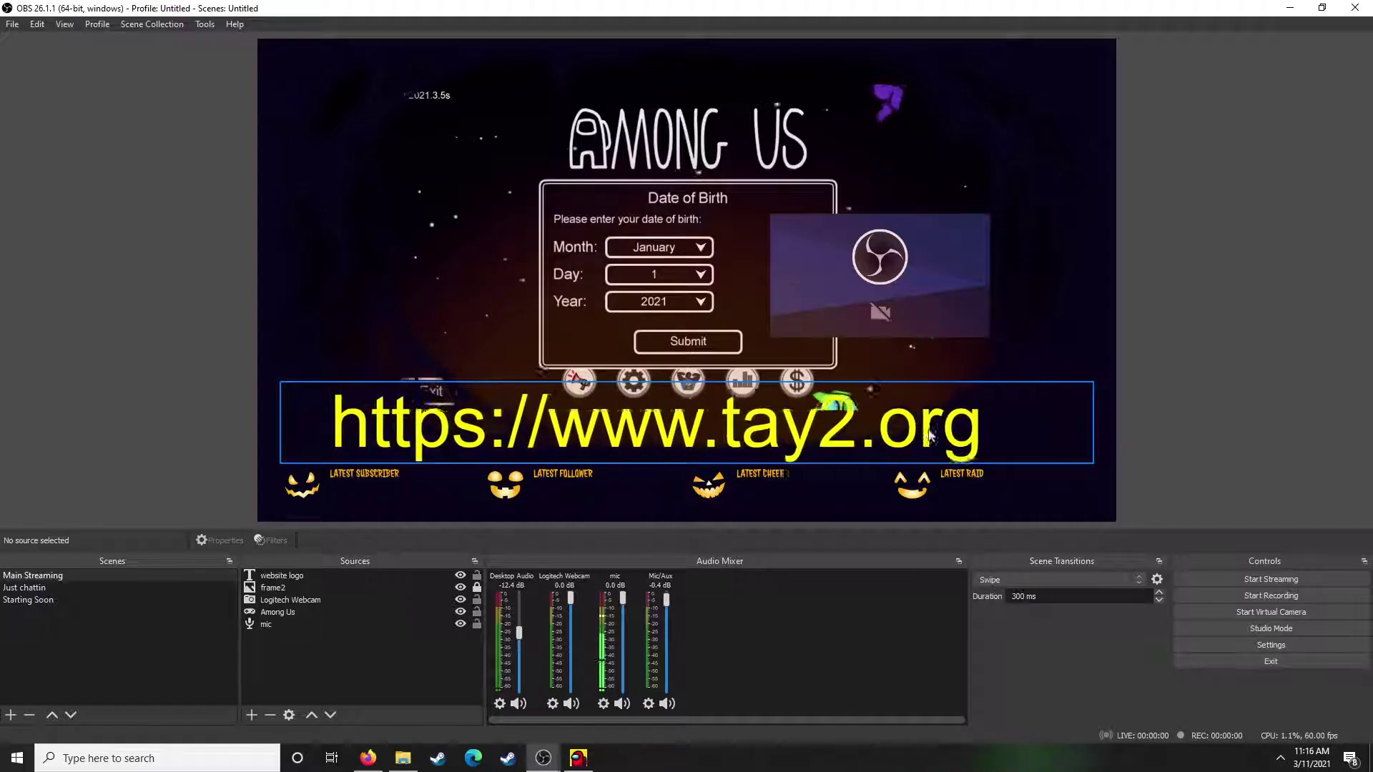
click(936, 433)
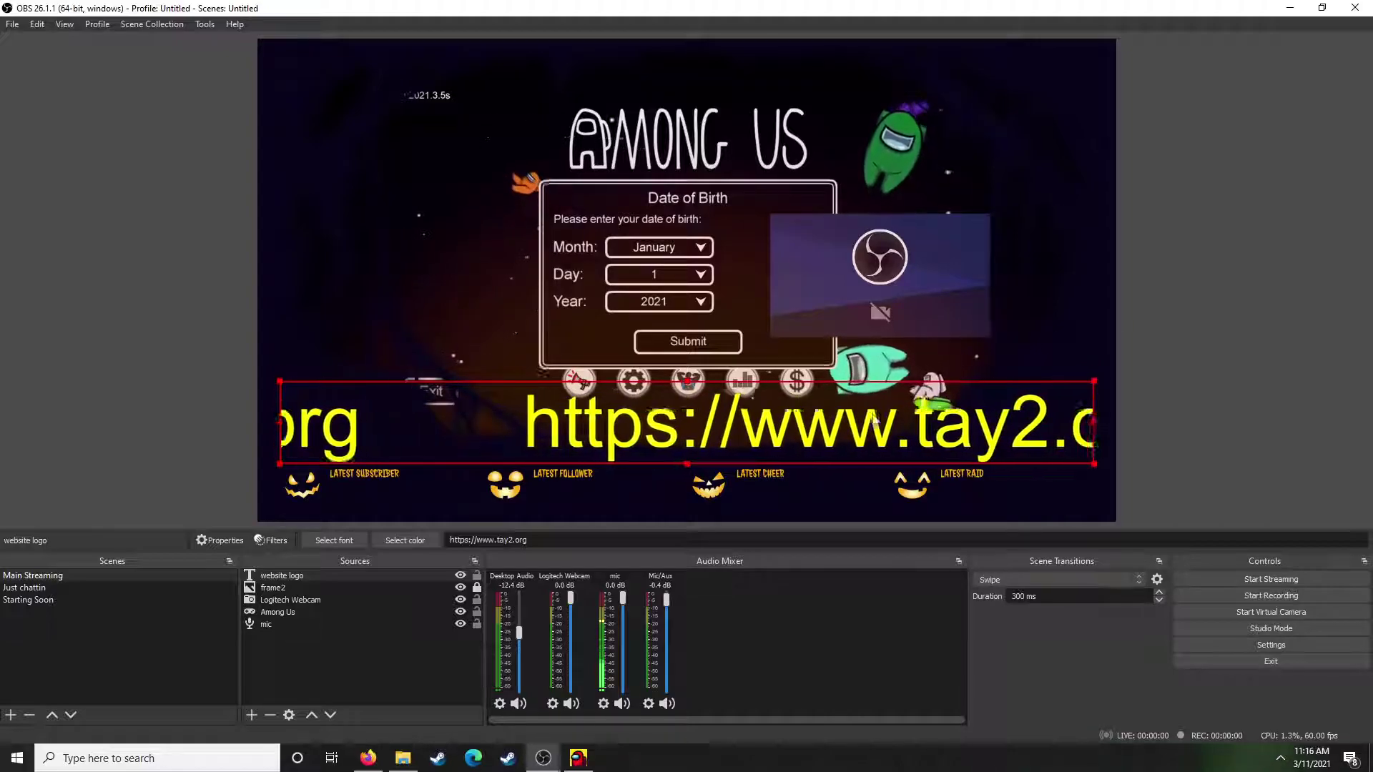
drag(936, 433, 959, 437)
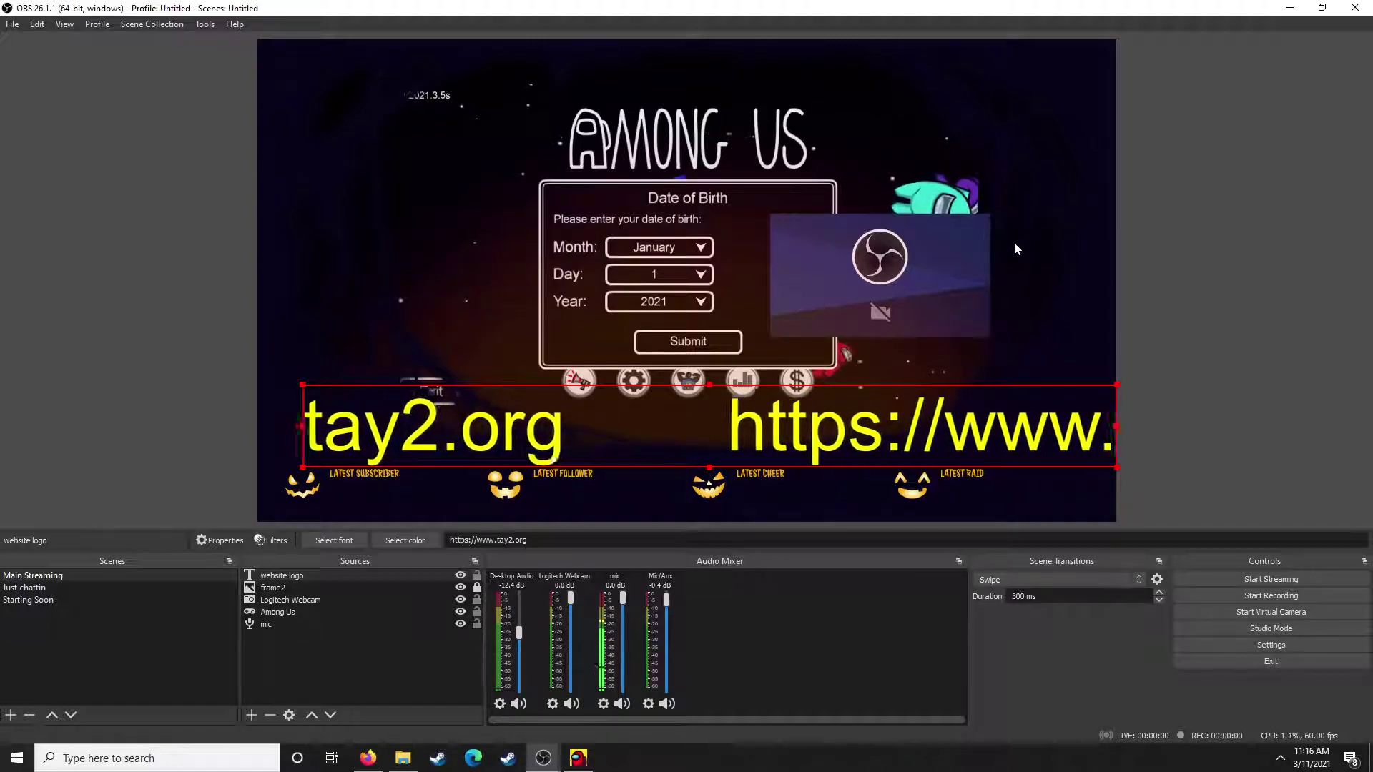
Crop the Logitech Webcam source to a small rectangle around its round logo.
click(946, 265)
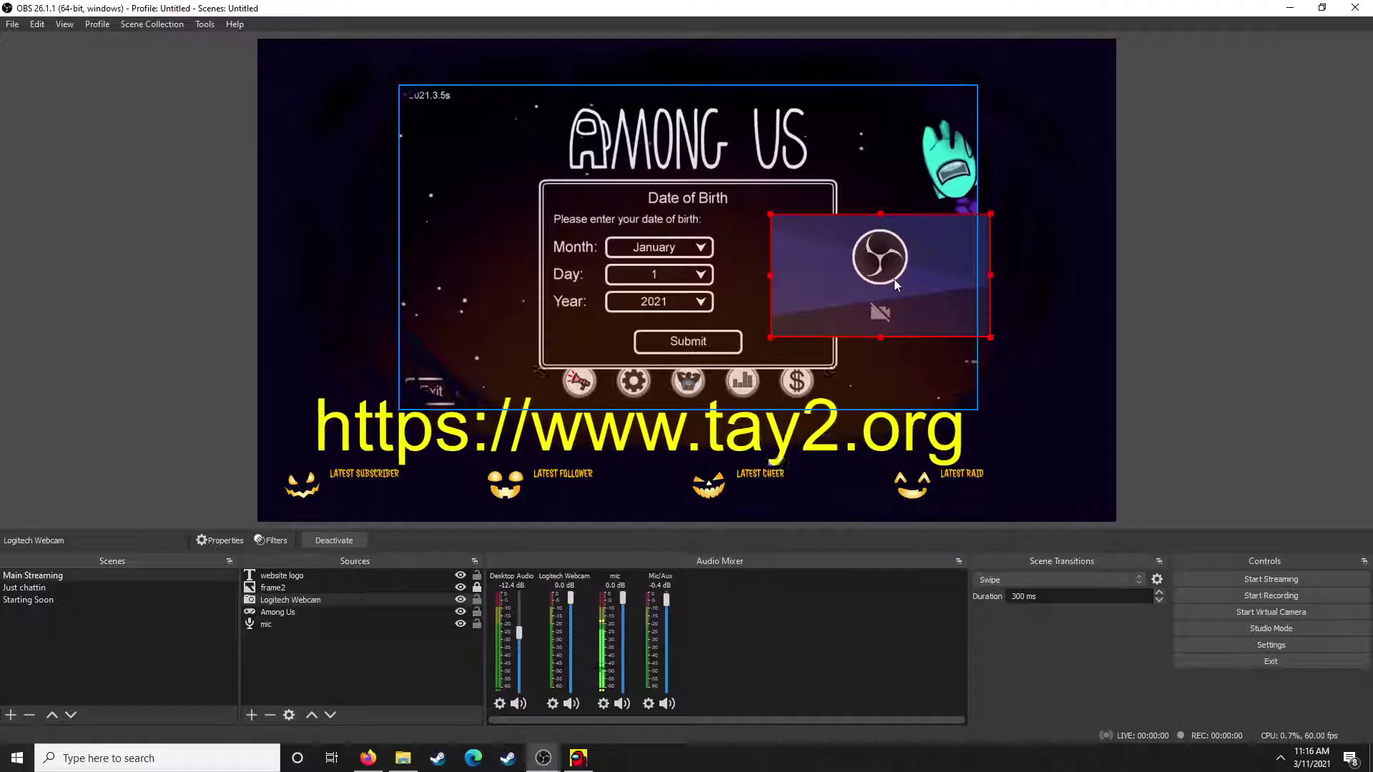
drag(770, 337, 837, 296)
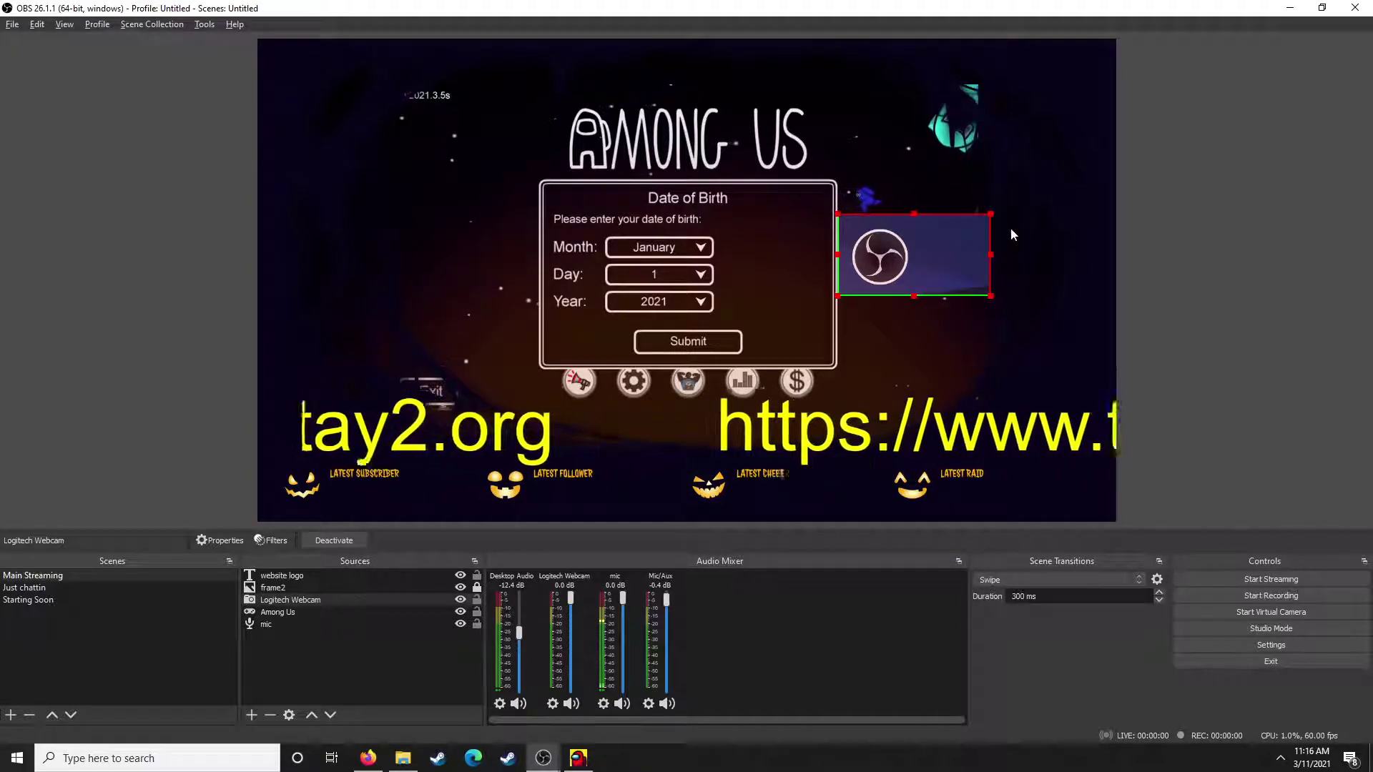
drag(990, 214, 929, 271)
click(1066, 301)
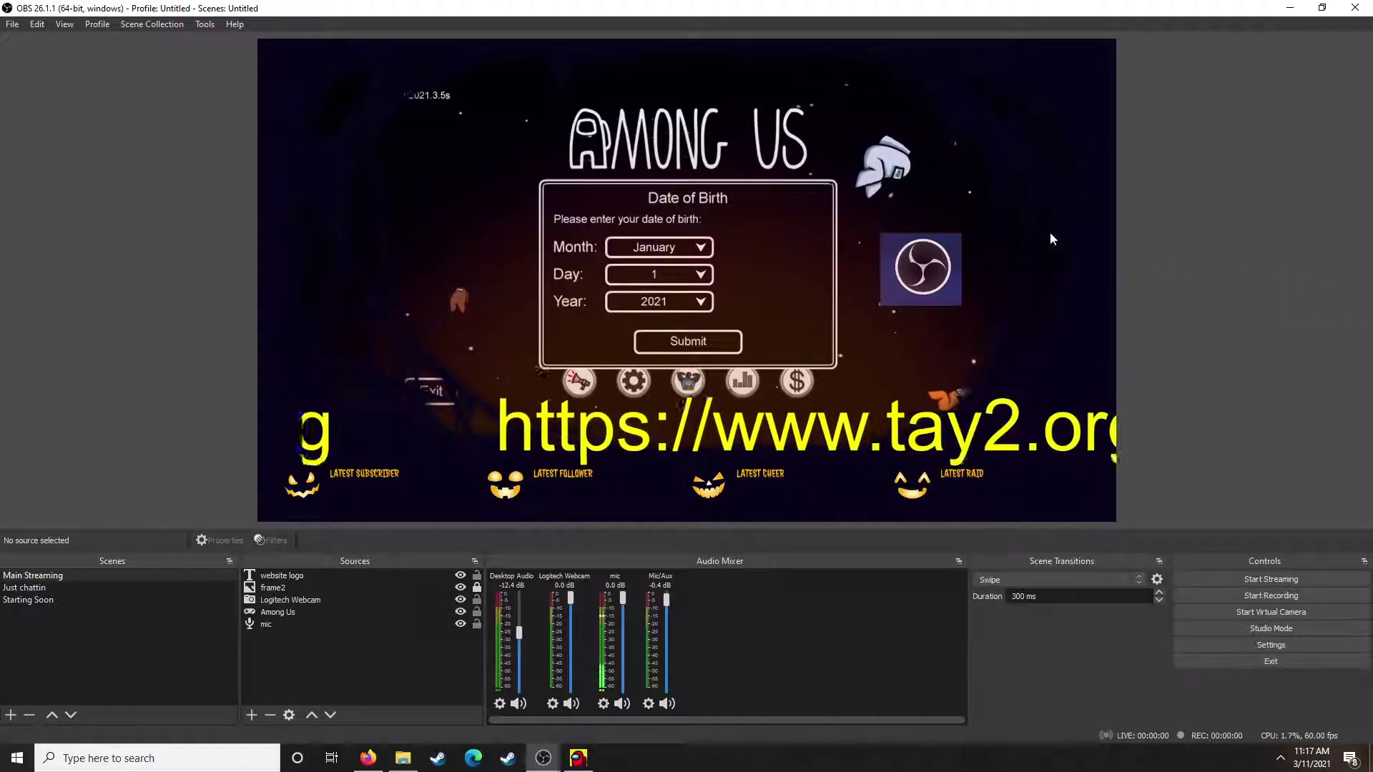
Enlarge the Logitech Webcam and Among Us sources to fill the whole canvas.
click(929, 253)
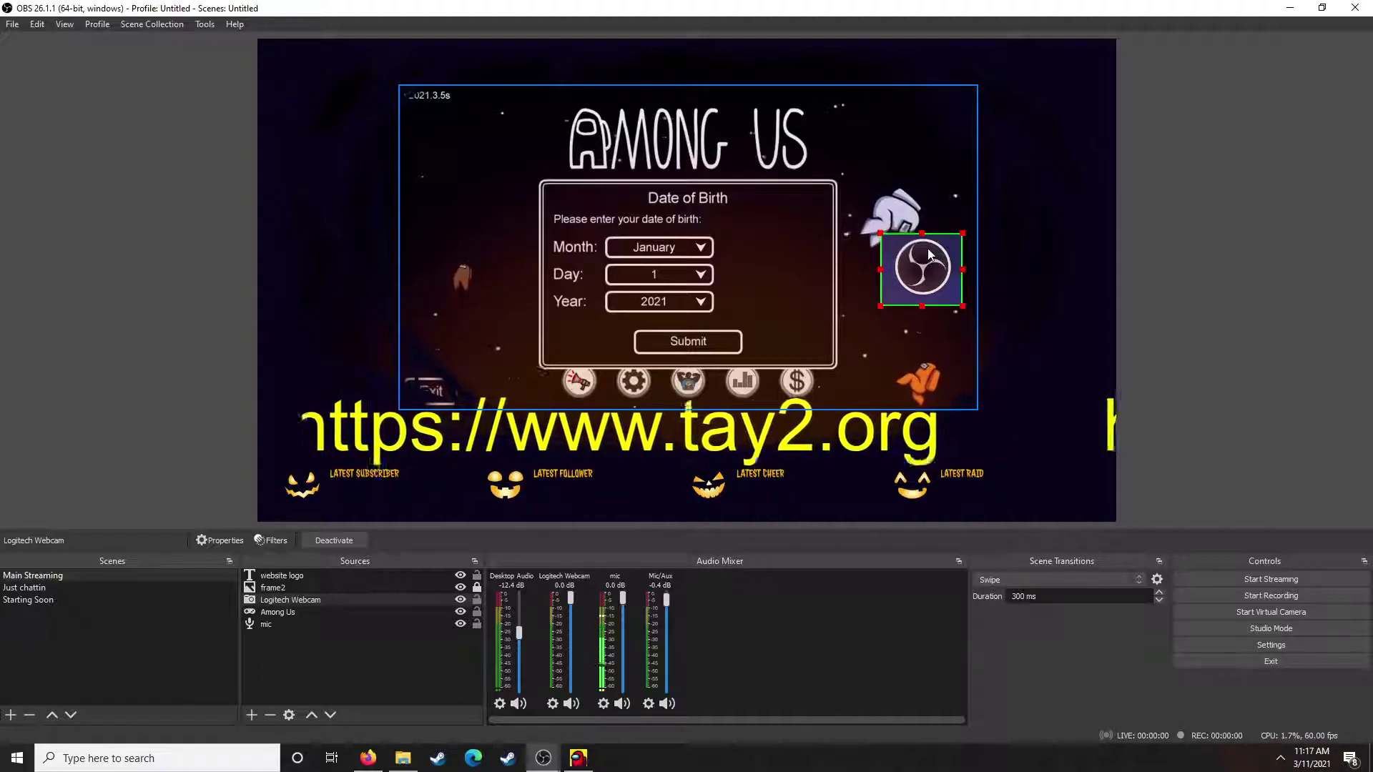
key(ctrl+r)
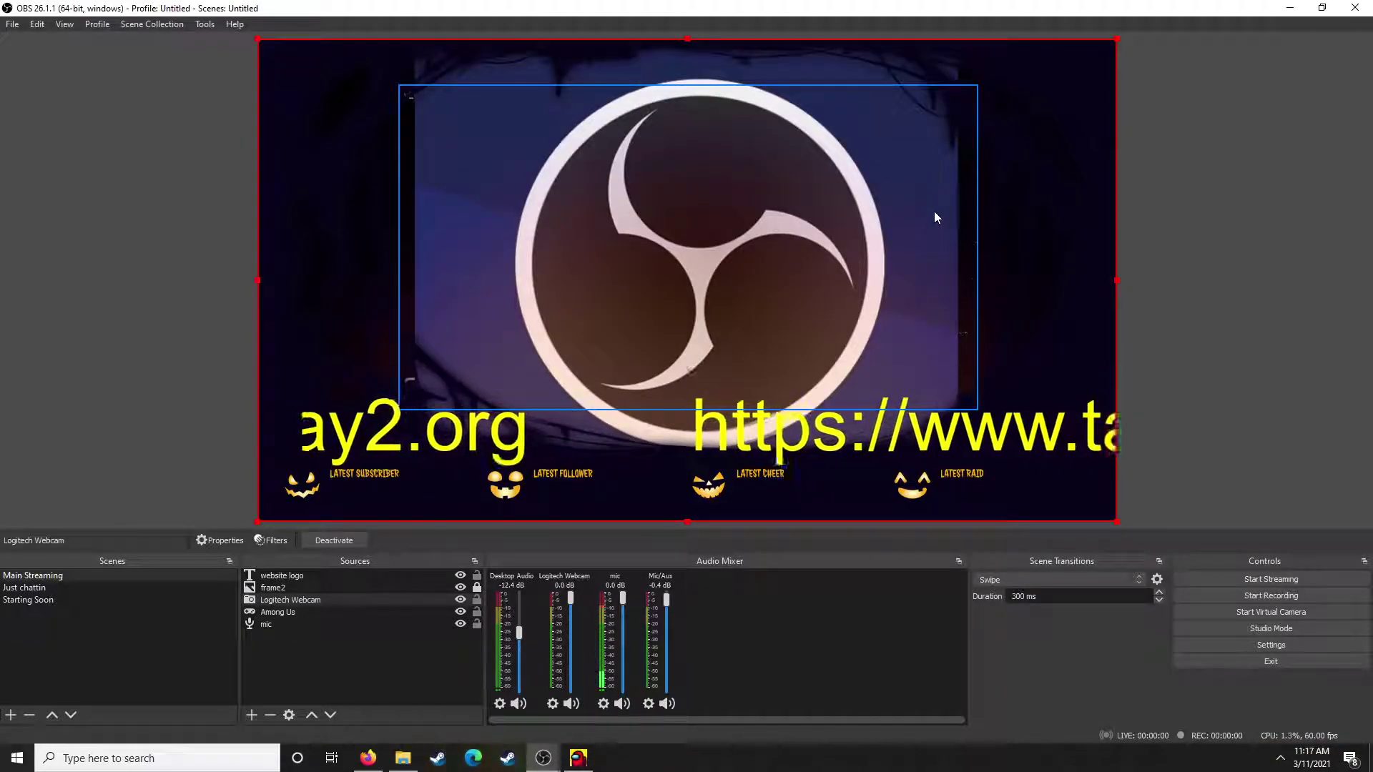
click(915, 221)
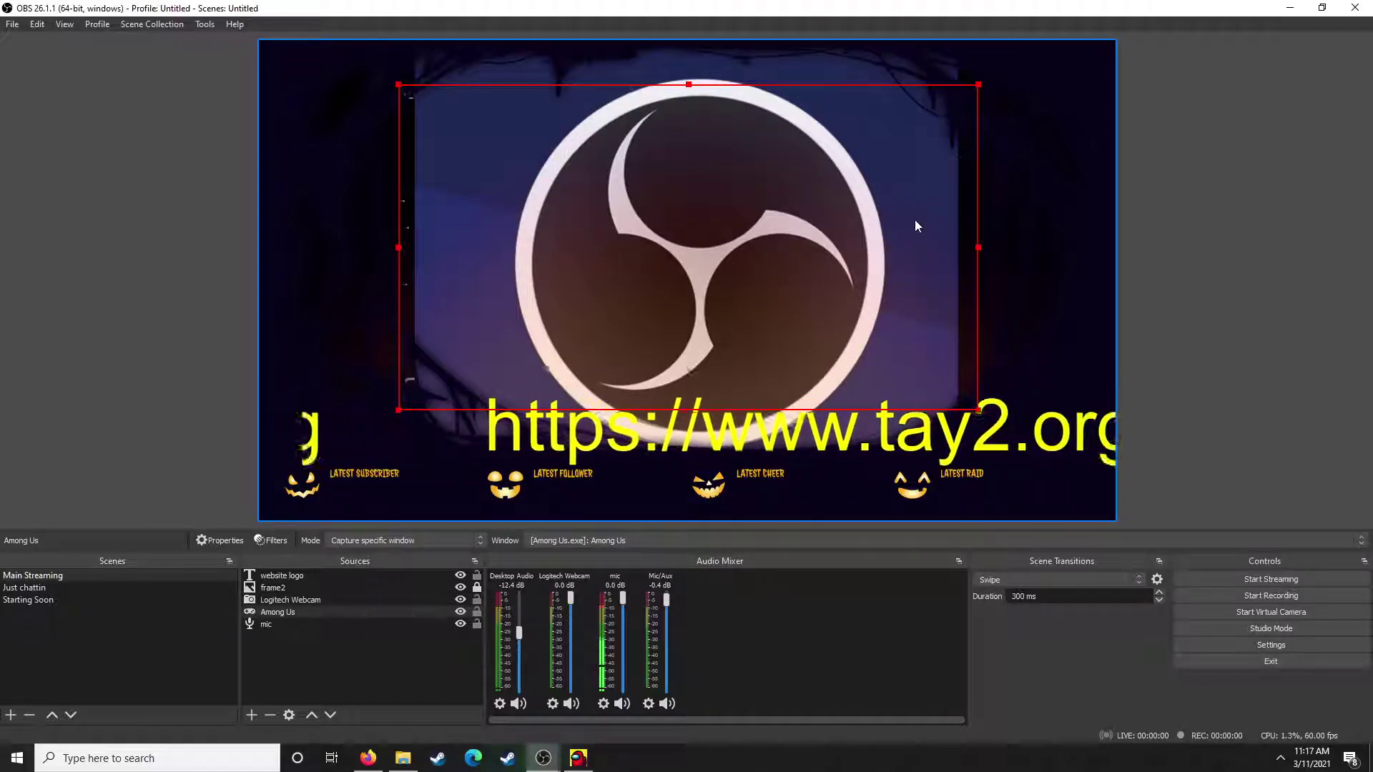
click(861, 203)
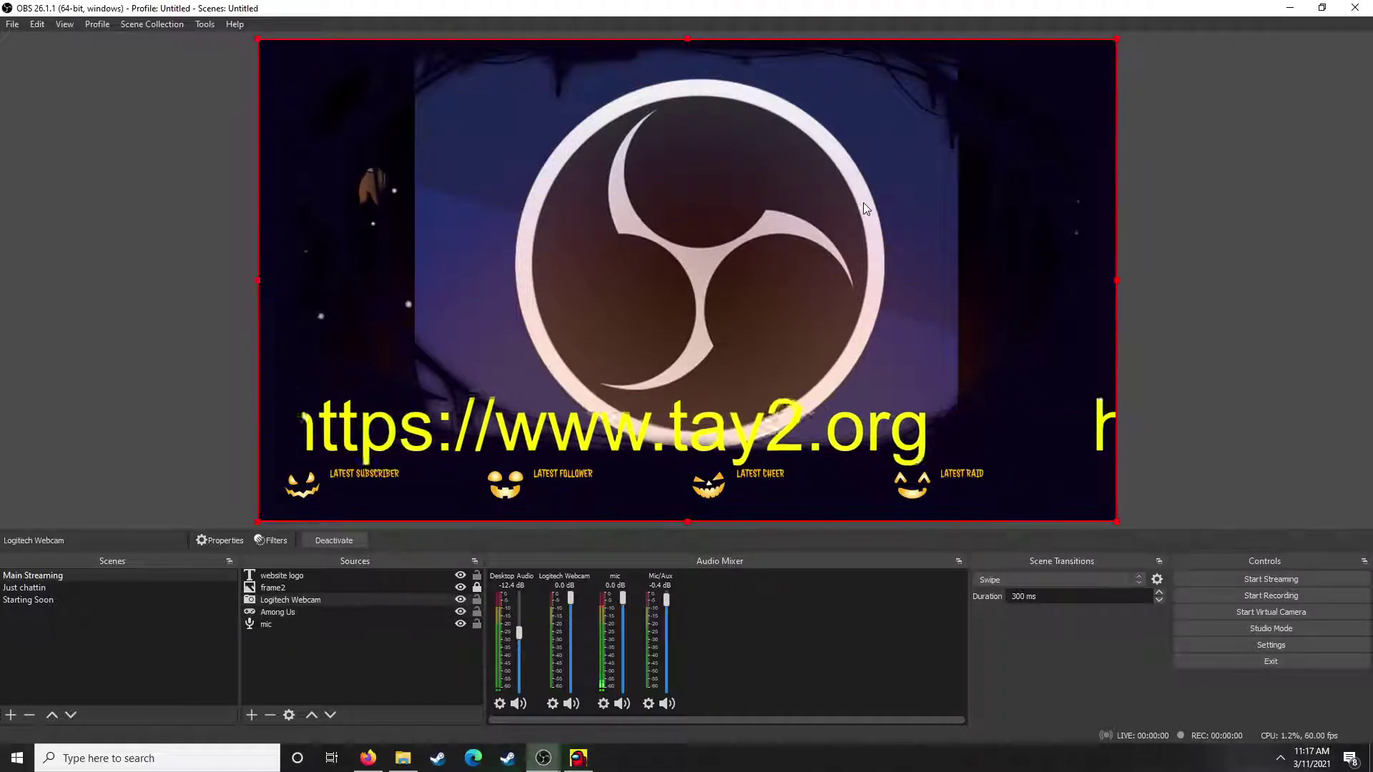
click(278, 603)
click(741, 297)
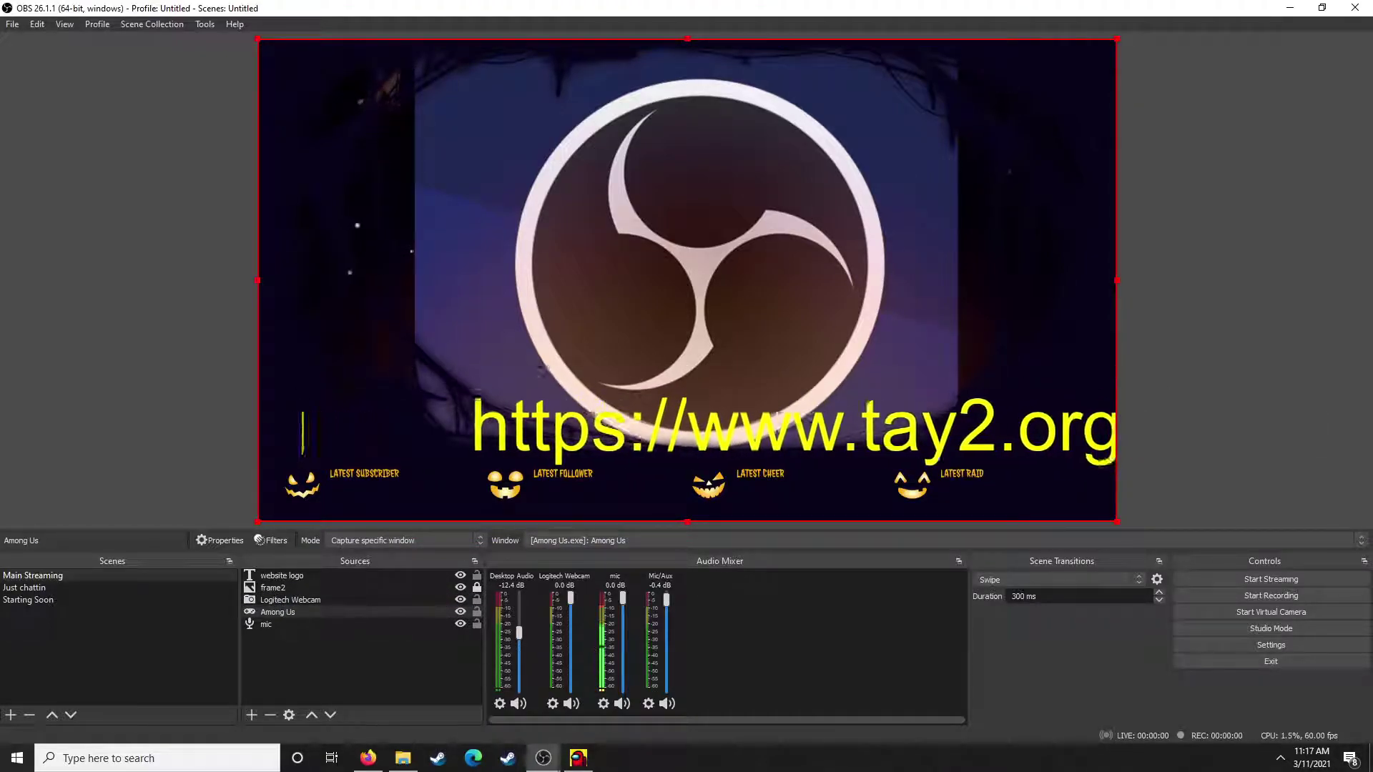
click(680, 145)
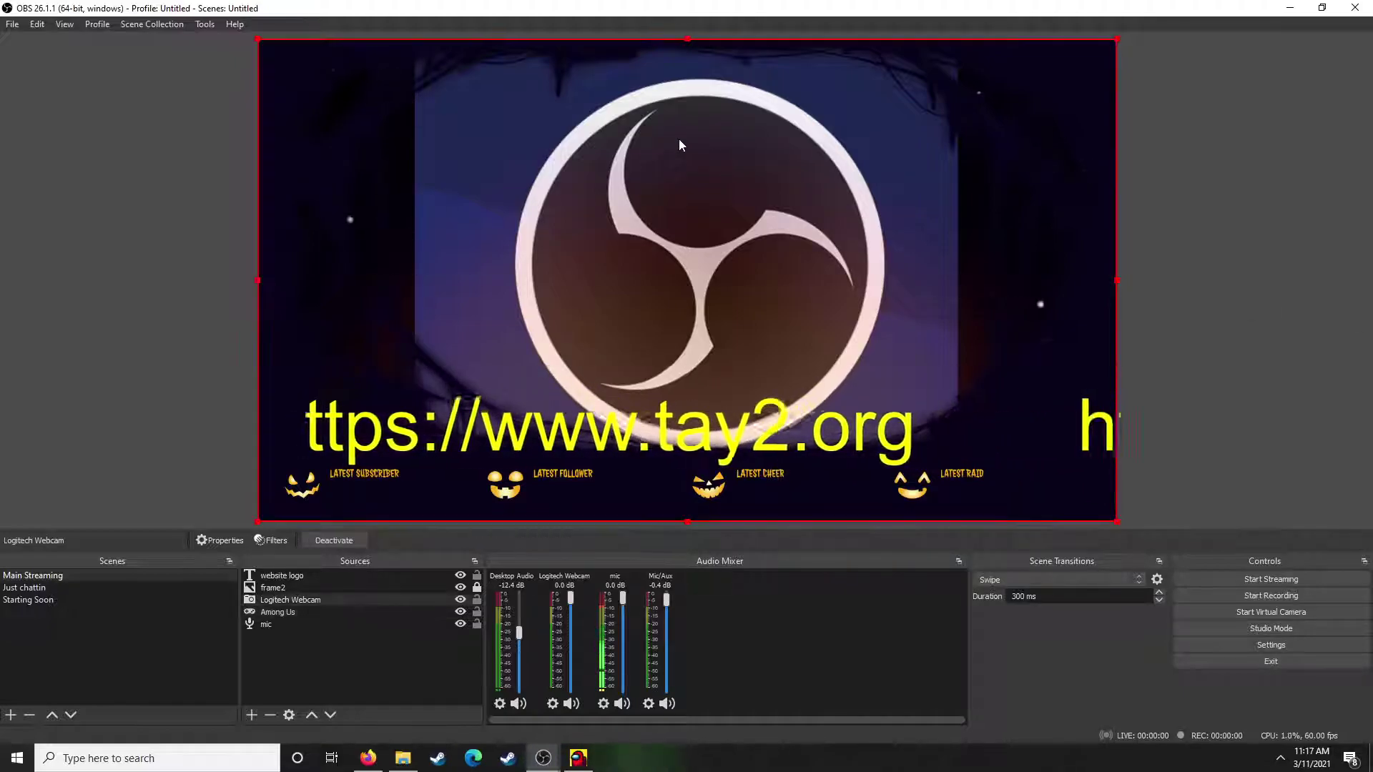
Shrink the scrolling website text and place it in the canvas's upper-right corner.
click(287, 576)
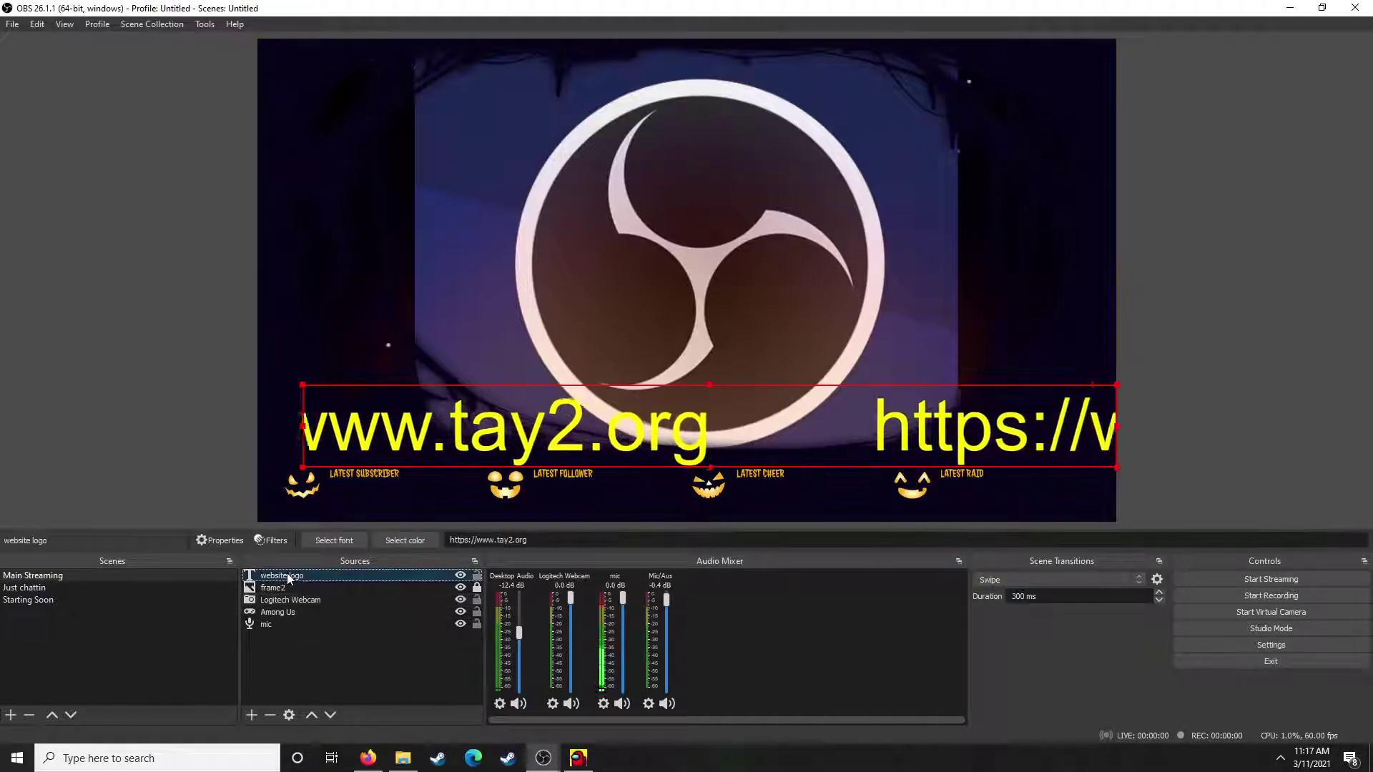
drag(301, 467, 971, 391)
drag(1087, 394, 1080, 54)
Reset the Logitech Webcam's crop and scale the source down to about 713 by 401.
click(993, 209)
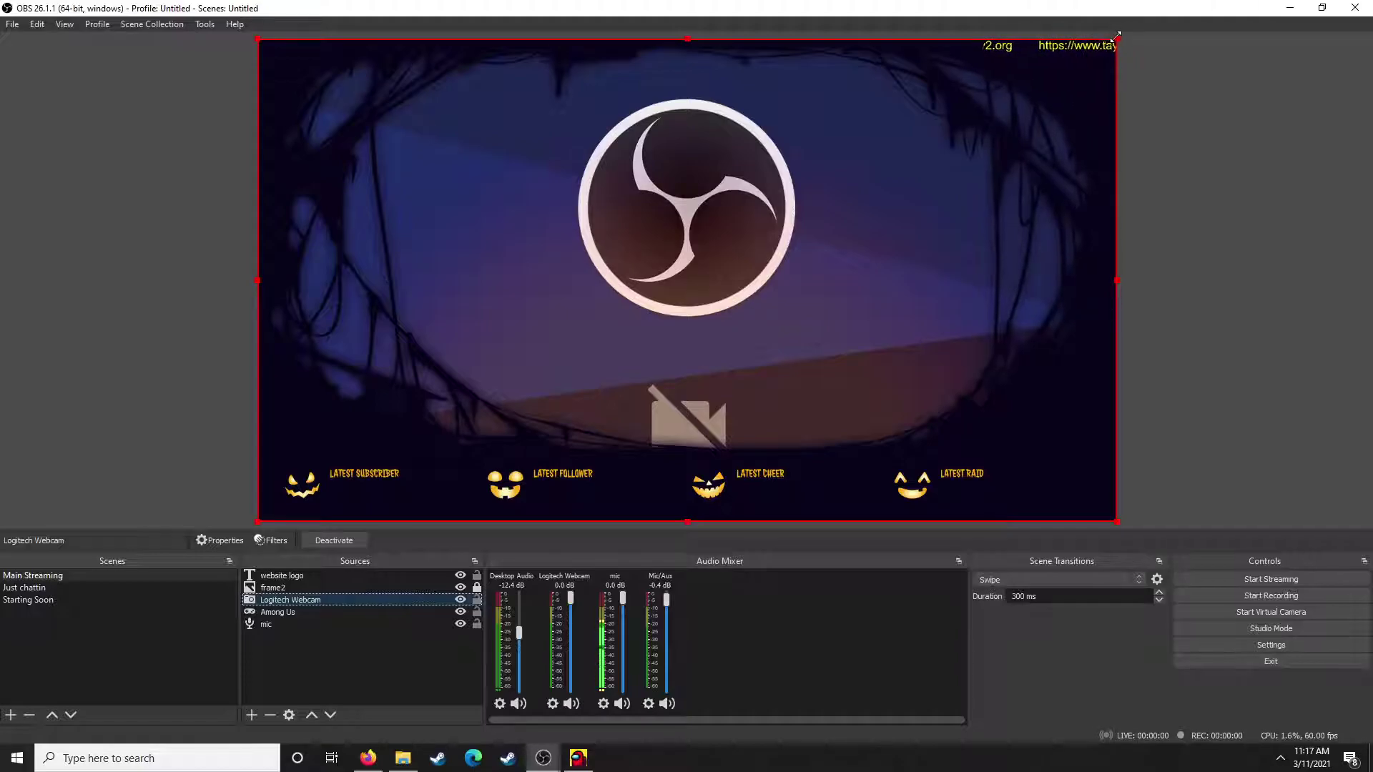
drag(1116, 36, 988, 243)
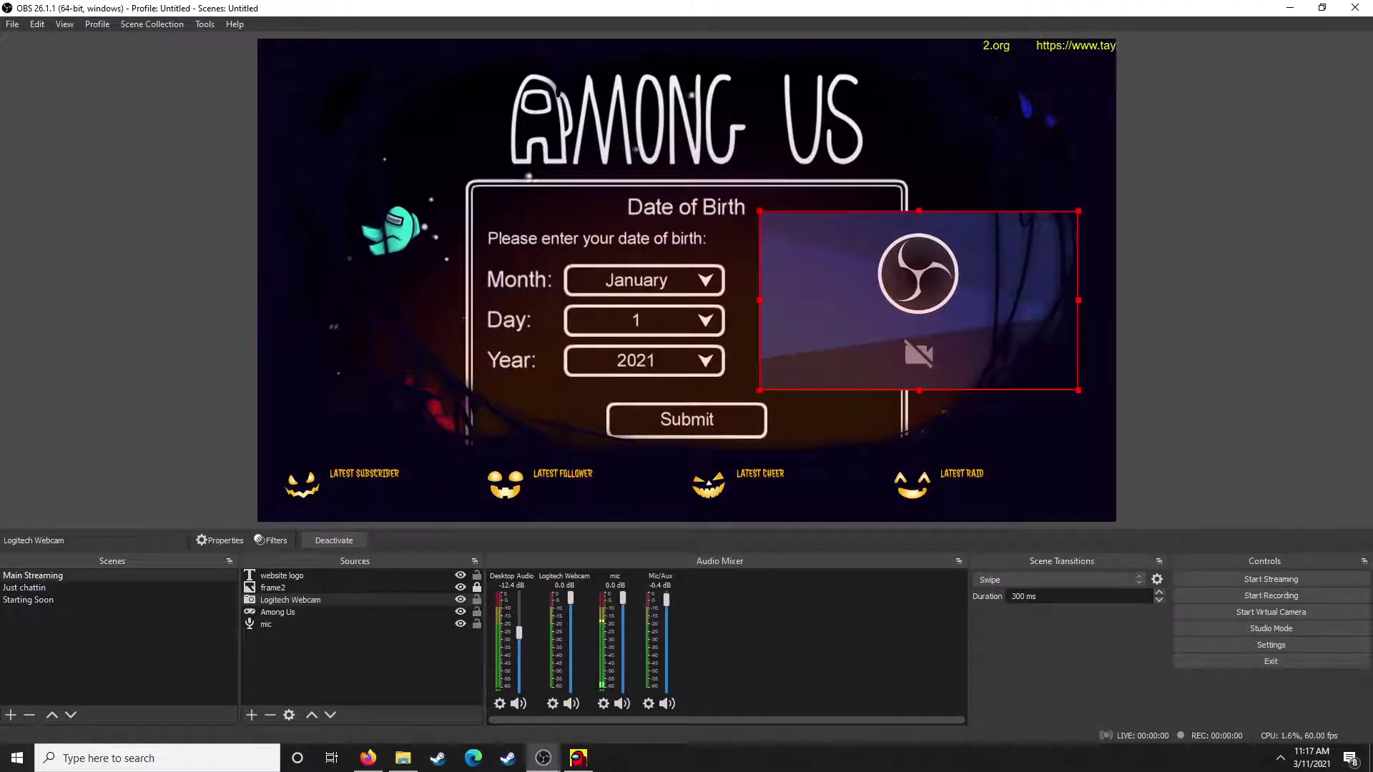
Try rotating the Logitech Webcam 90 degrees, set its rotation to 180 degrees, and move it against the canvas's left edge.
right_click(941, 303)
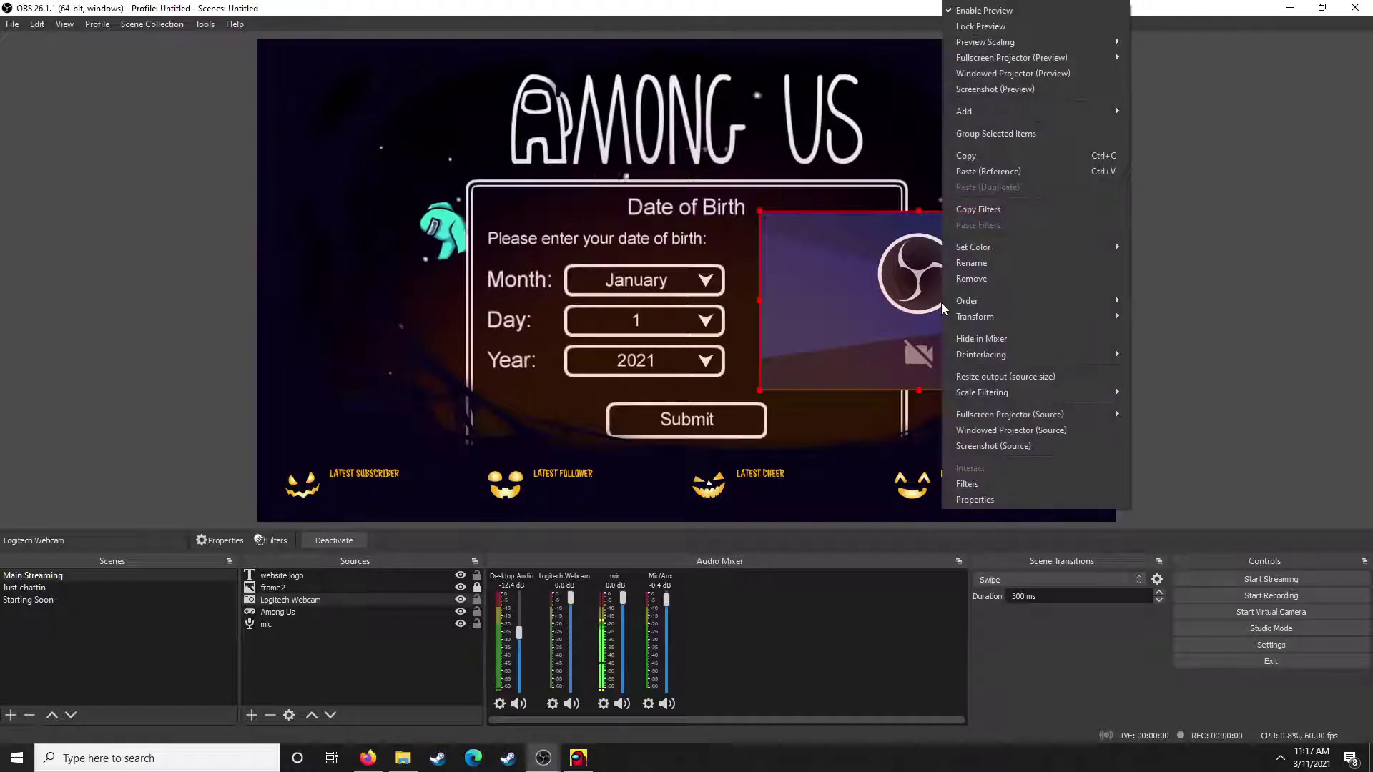
mouse_move(985, 320)
click(1144, 315)
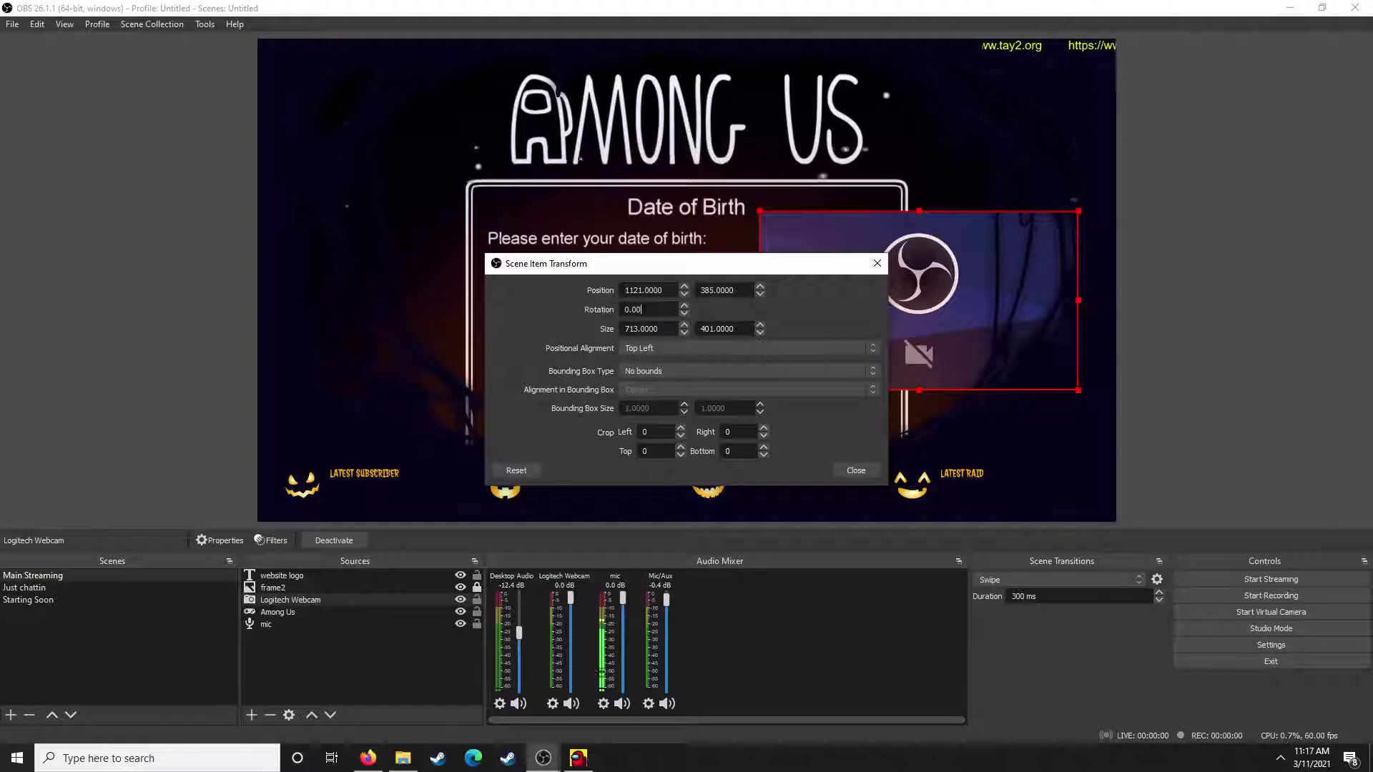
text(90)
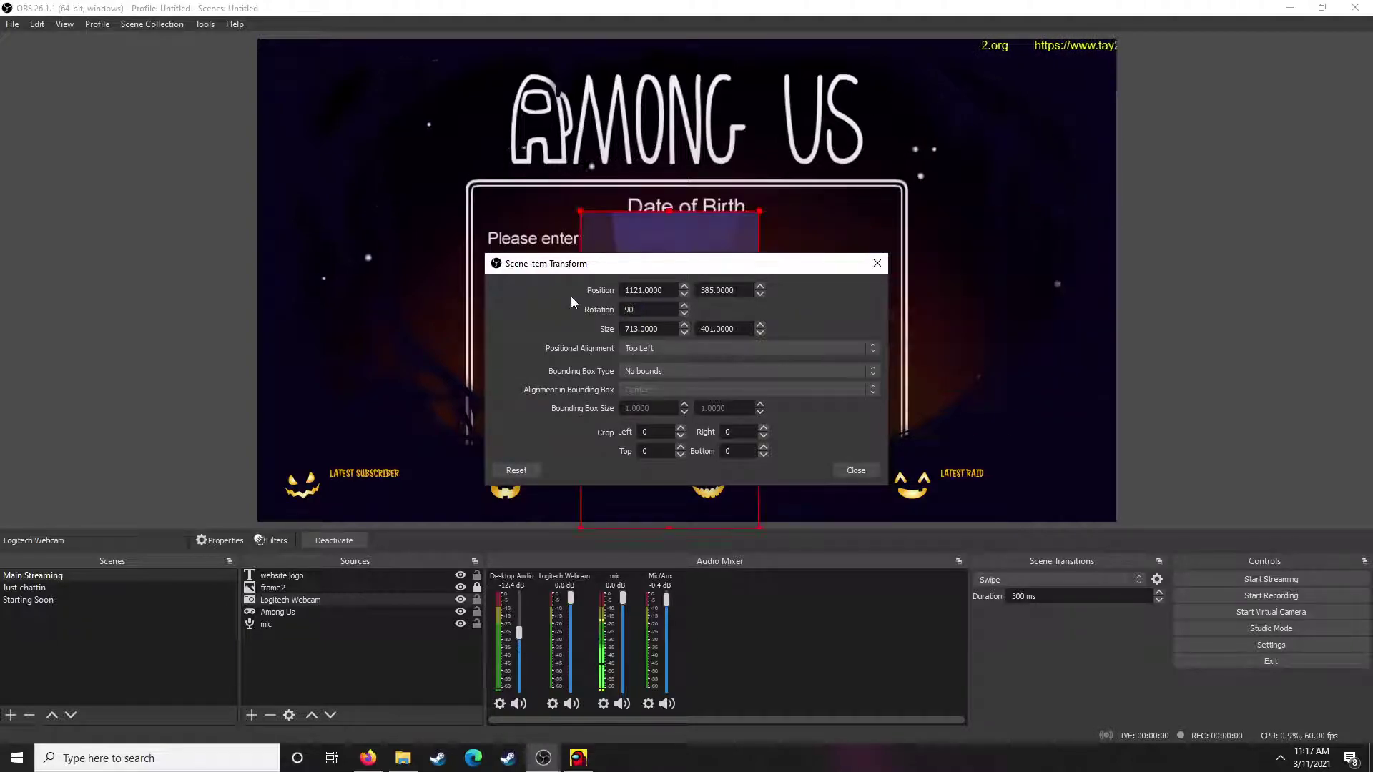
drag(666, 268, 1044, 227)
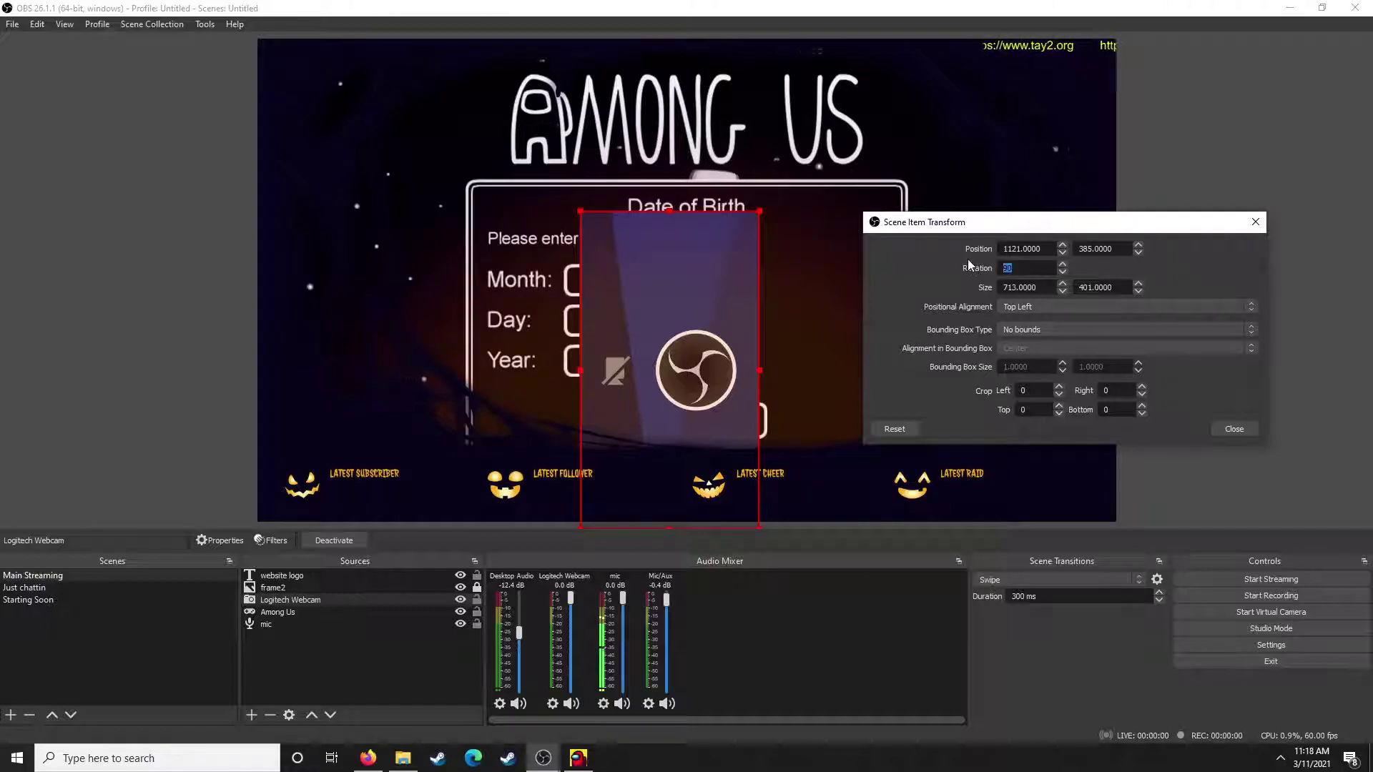
text(180)
drag(664, 168, 485, 242)
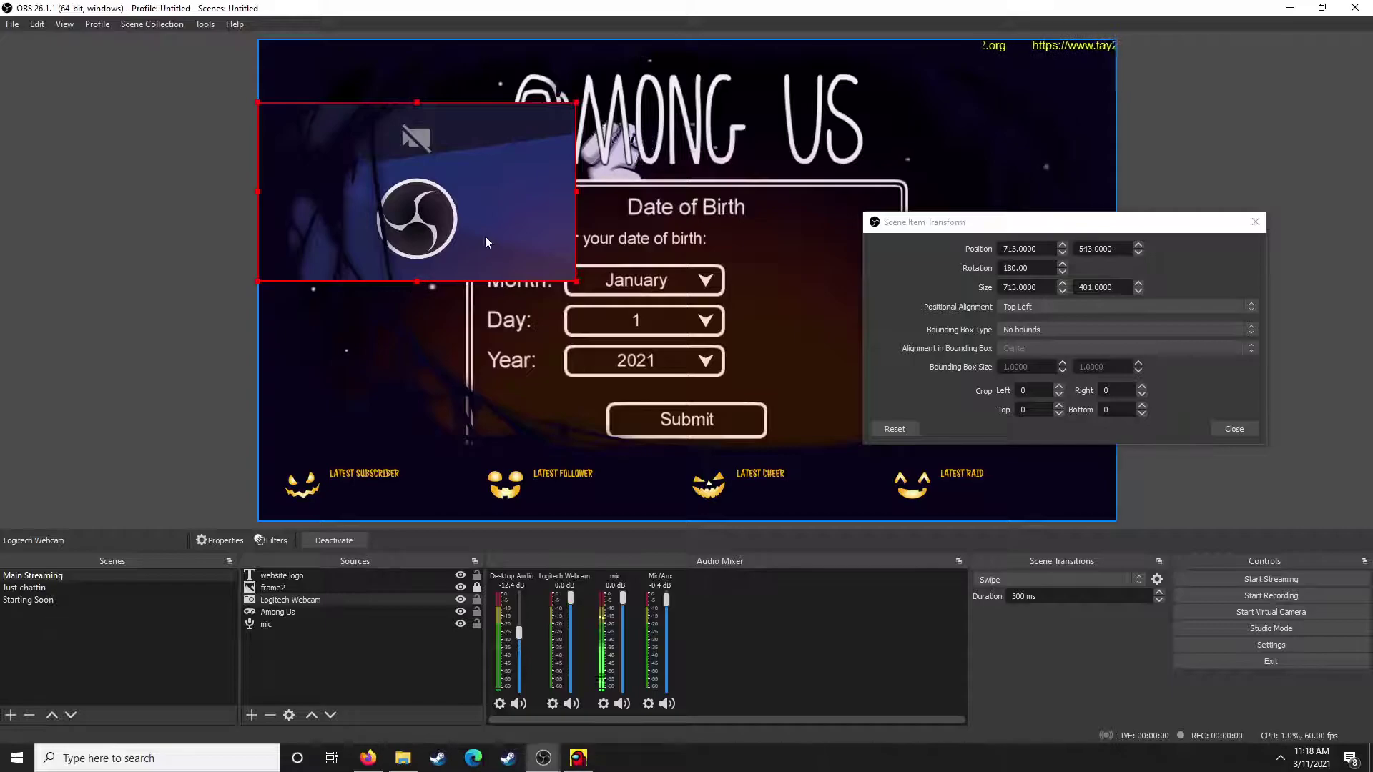